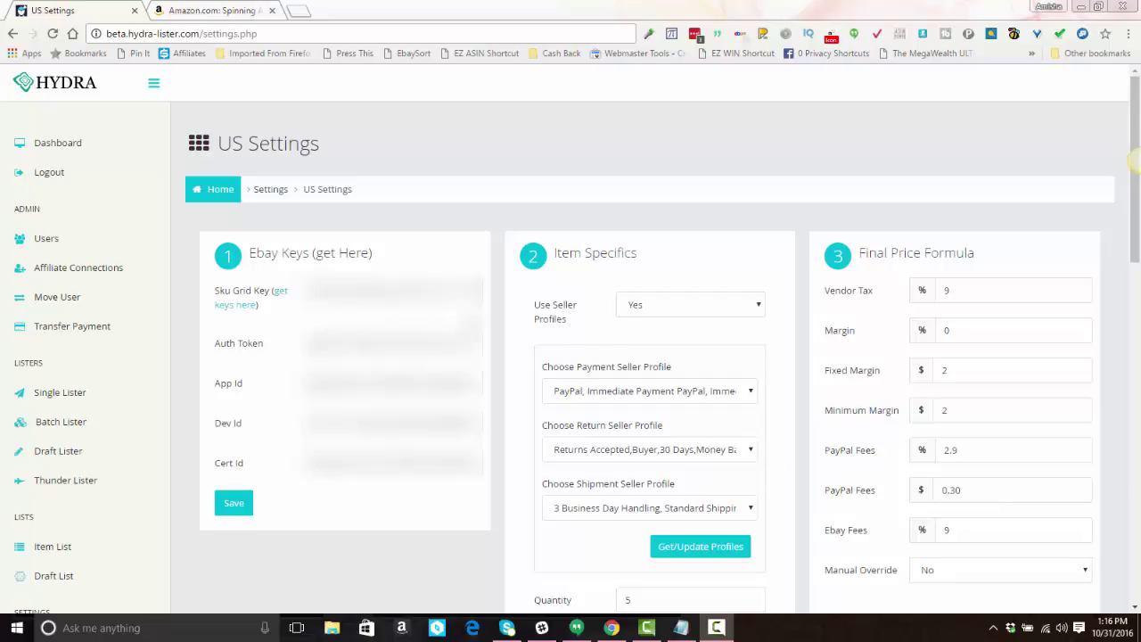
# Copy the ASIN B00WJ2GVYG from the Amazon page into Hydra's Single Lister box.
pyautogui.click(65, 402)
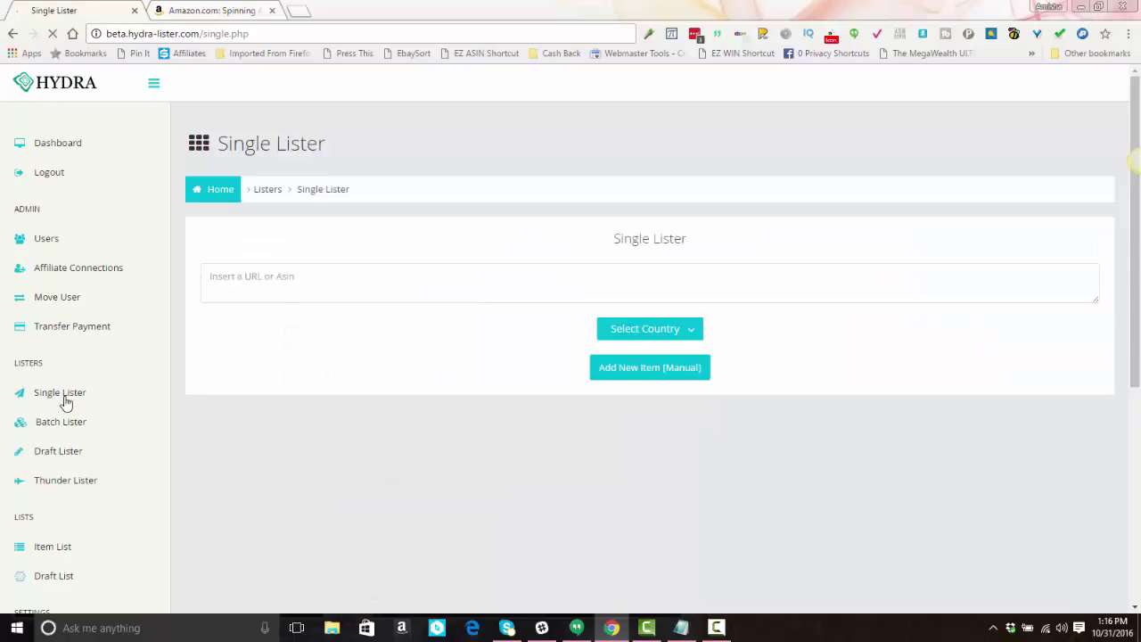
pyautogui.click(215, 281)
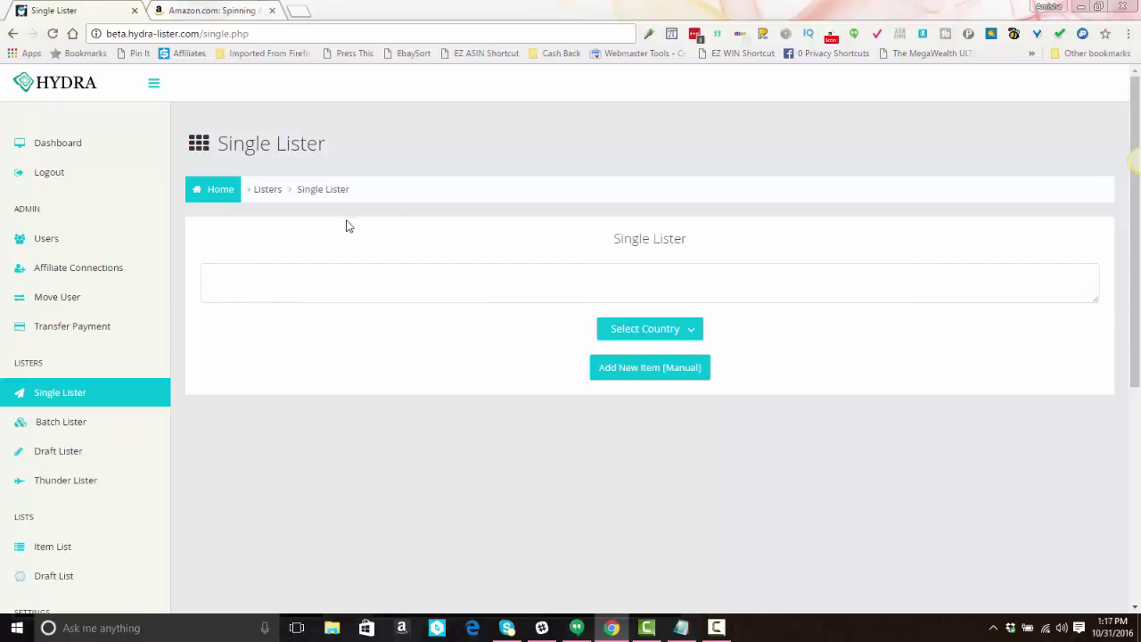
pyautogui.click(214, 11)
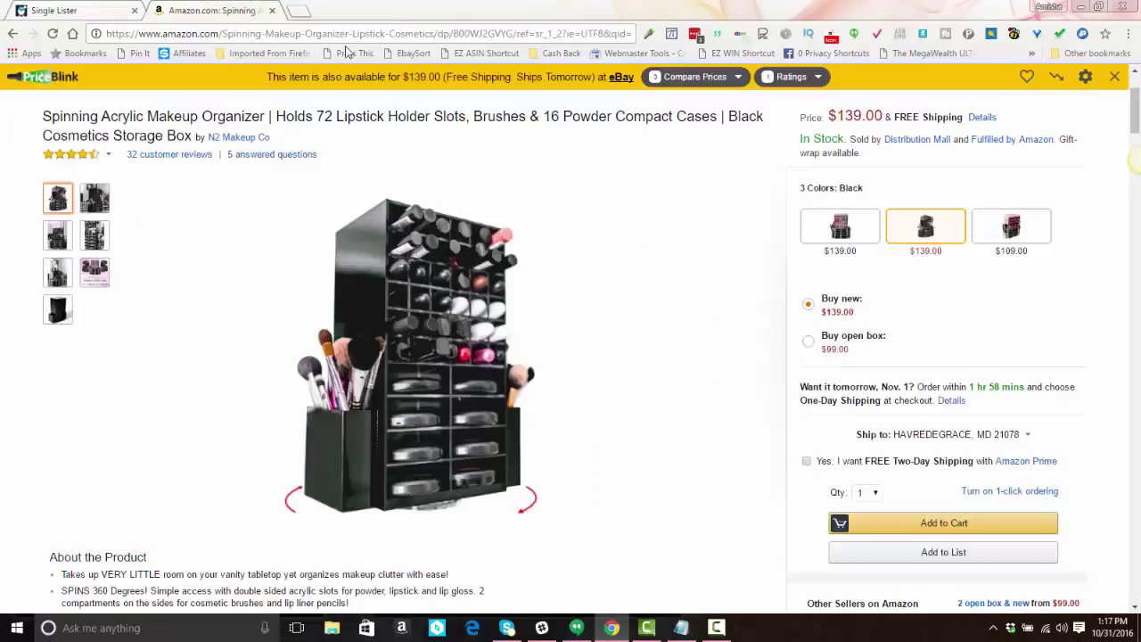
pyautogui.doubleClick(473, 34)
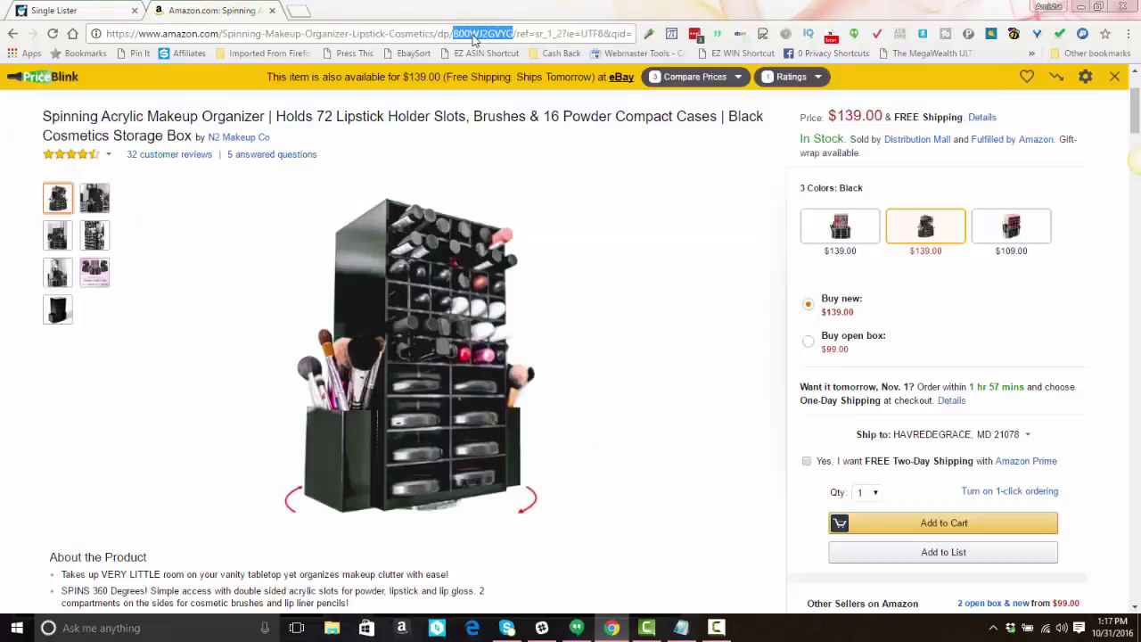
pyautogui.rightClick(473, 37)
pyautogui.click(499, 87)
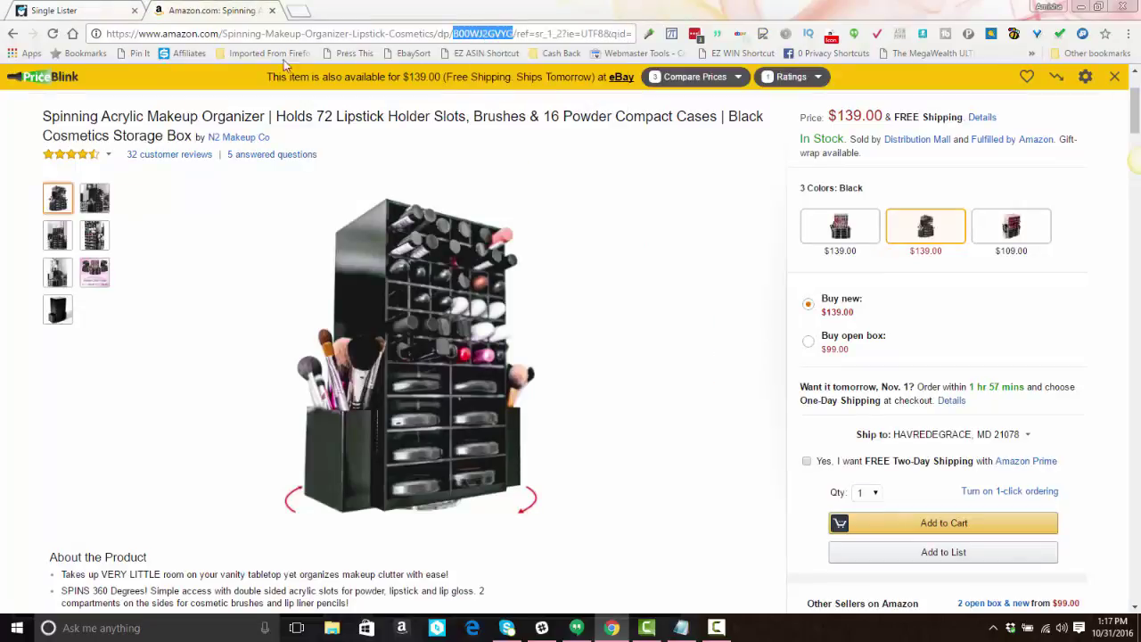
pyautogui.click(45, 8)
pyautogui.rightClick(280, 282)
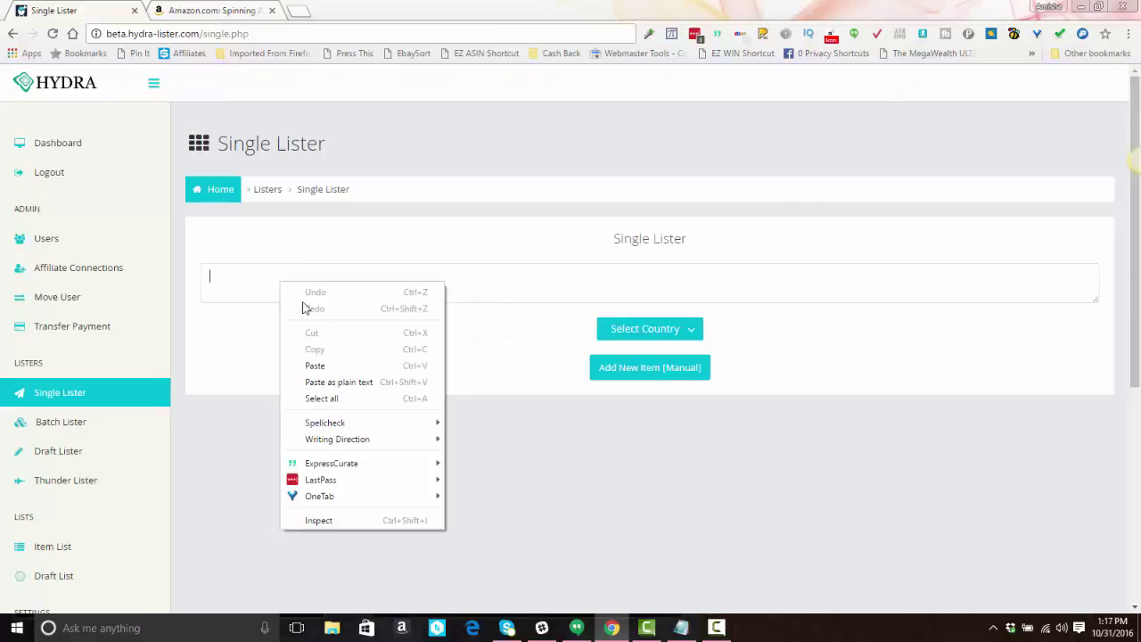
pyautogui.click(325, 368)
# Copy the Amazon product link up through the ASIN.
pyautogui.click(214, 10)
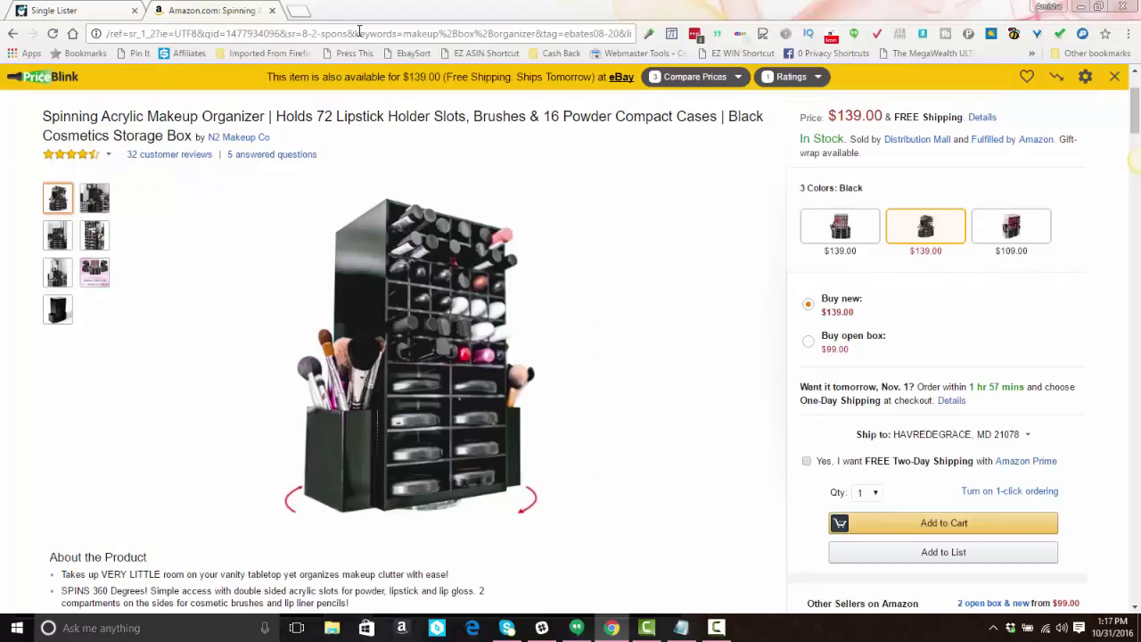
pyautogui.press('Home')
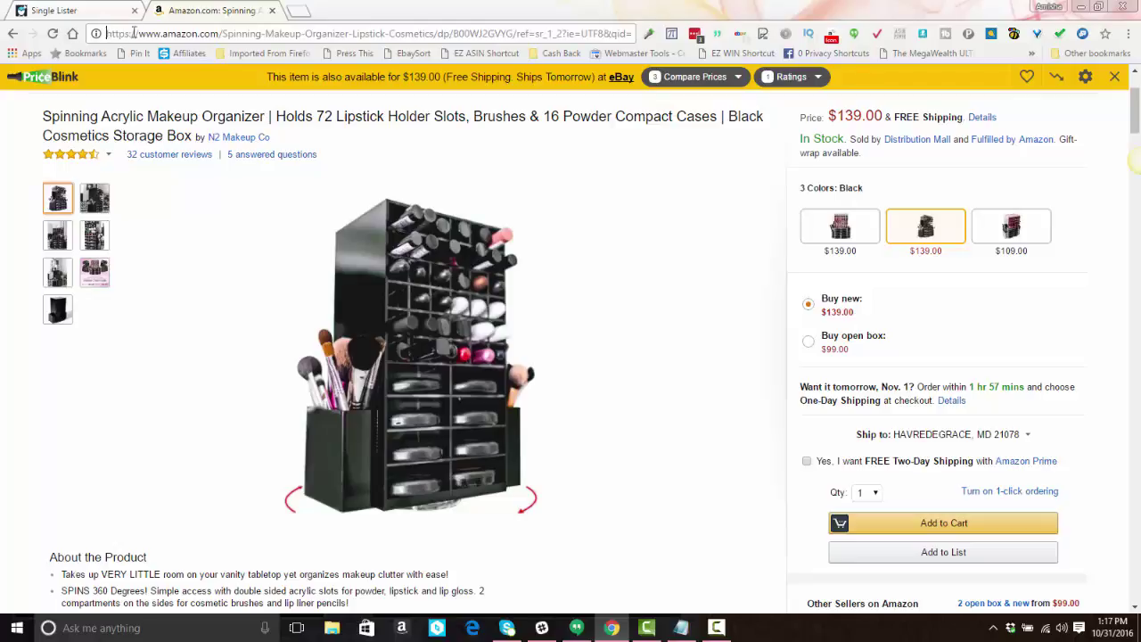
pyautogui.moveTo(108, 33); pyautogui.dragTo(514, 33)
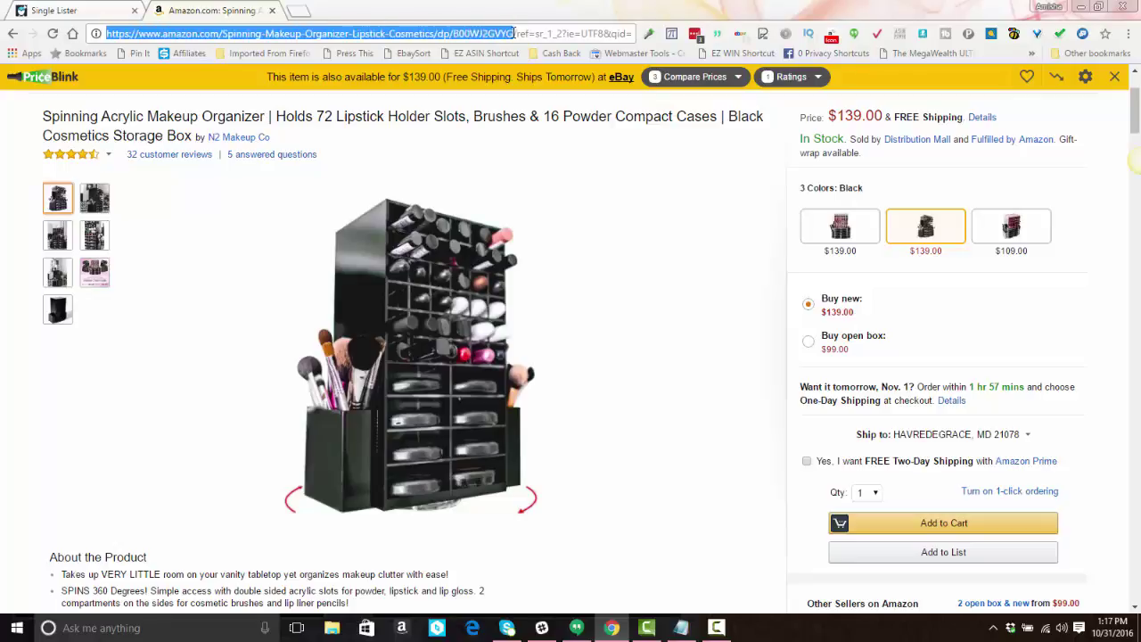
pyautogui.rightClick(514, 33)
pyautogui.click(524, 85)
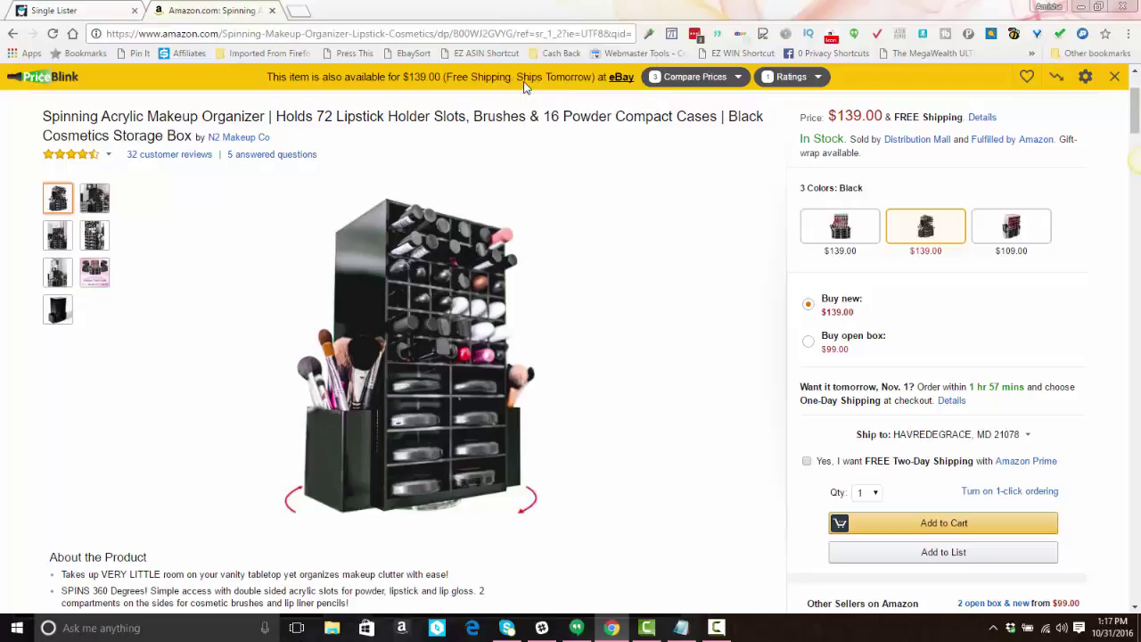
pyautogui.moveTo(518, 33); pyautogui.dragTo(362, 34)
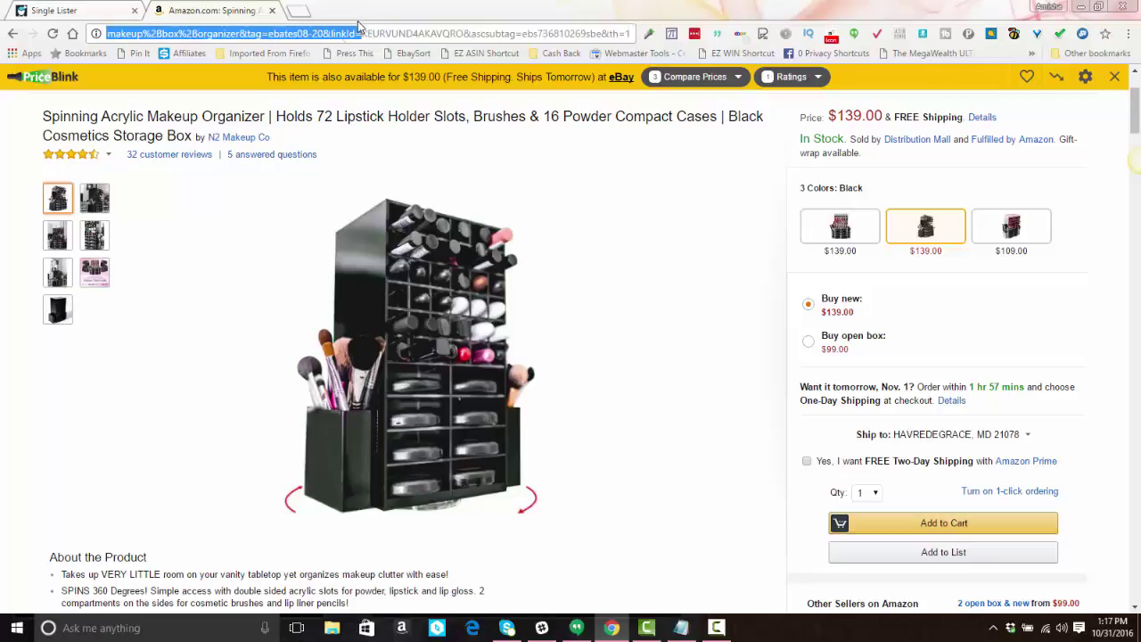
# Replace the ASIN with the Amazon organizer link, choose the US marketplace, and add it manually.
pyautogui.click(74, 10)
pyautogui.doubleClick(274, 277)
pyautogui.rightClick(273, 289)
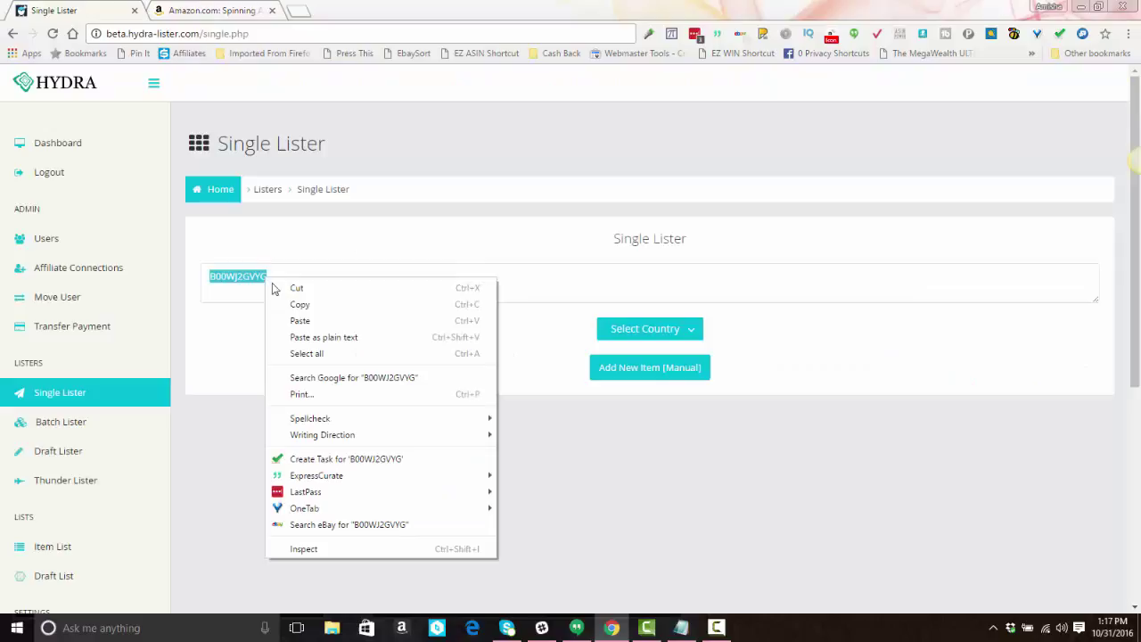
pyautogui.click(314, 333)
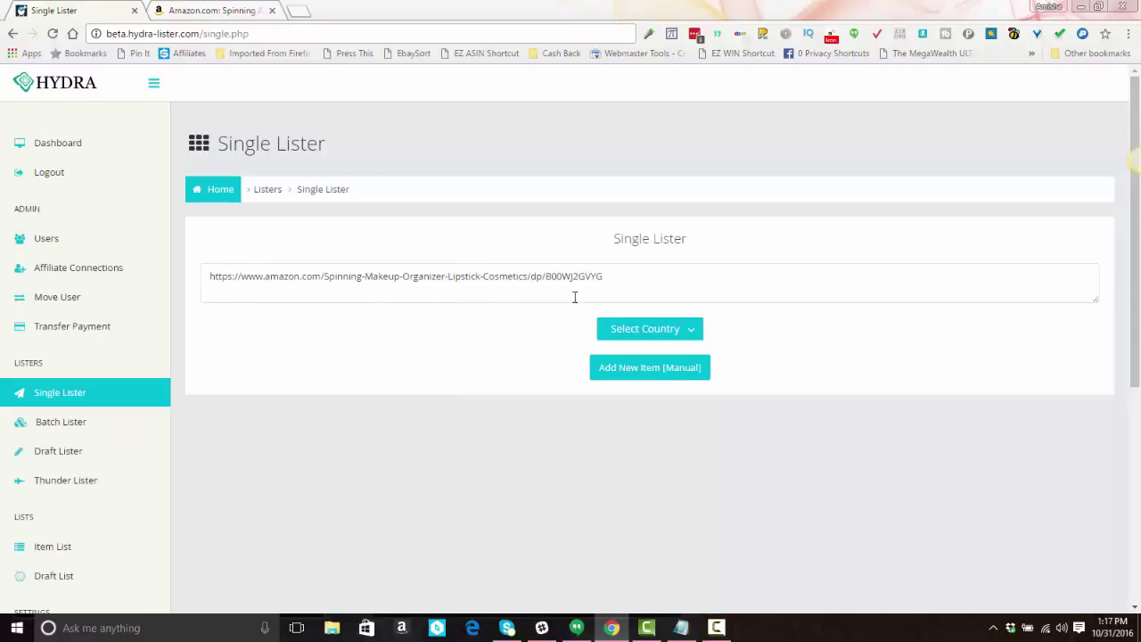
pyautogui.click(648, 336)
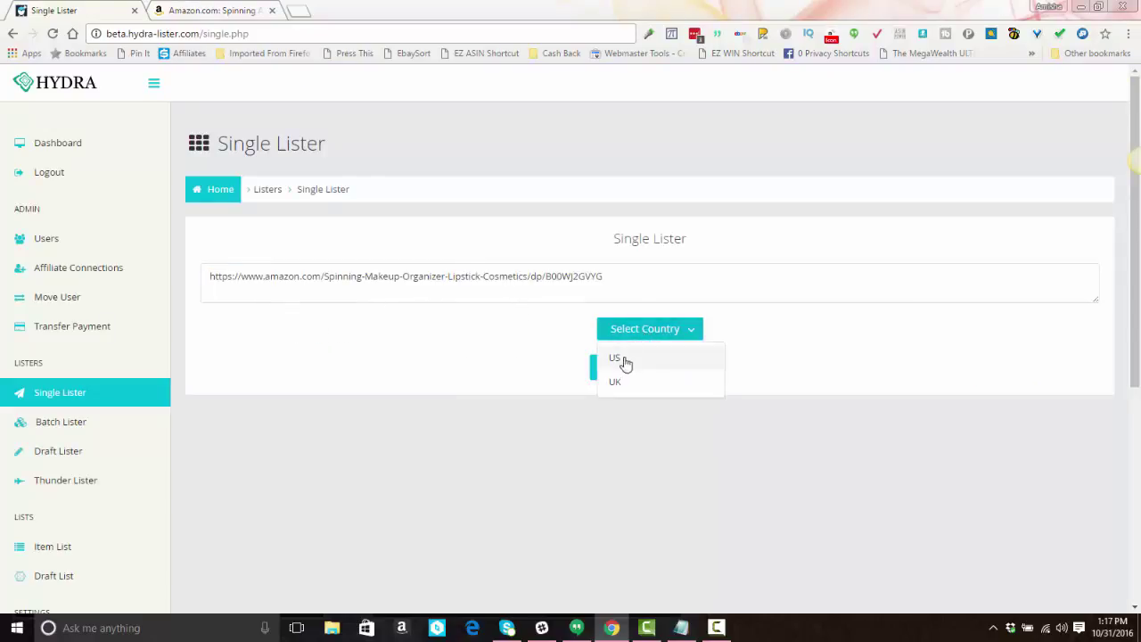
pyautogui.click(624, 364)
pyautogui.click(627, 370)
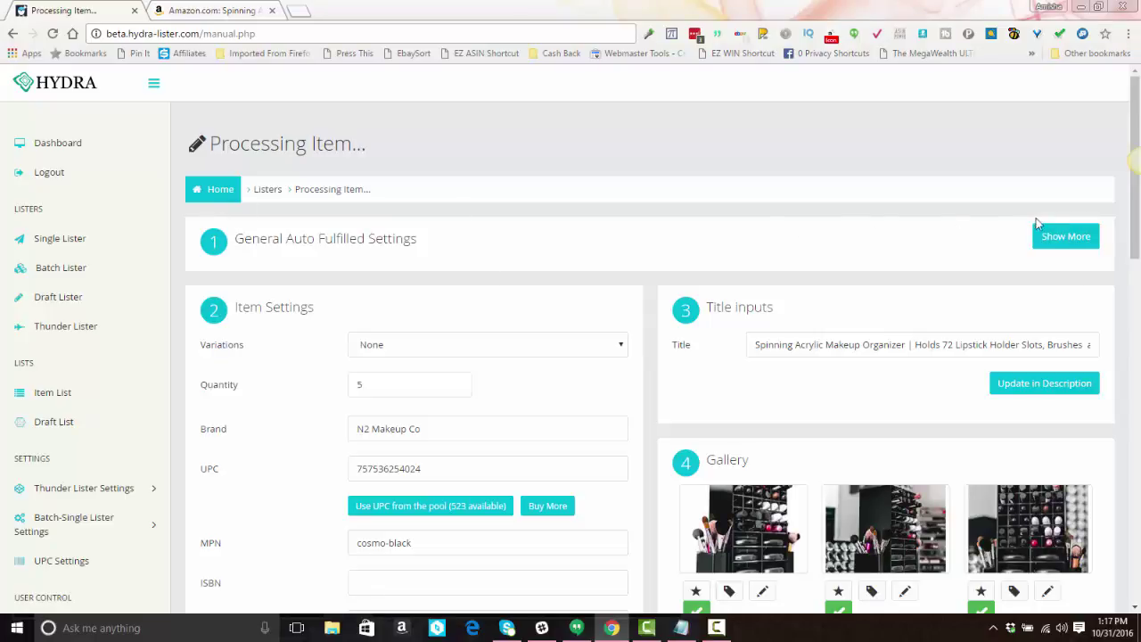
# Show the general auto-fulfilled settings and keep the 3 Business Day Handling, Standard Shipping profile.
pyautogui.click(1052, 245)
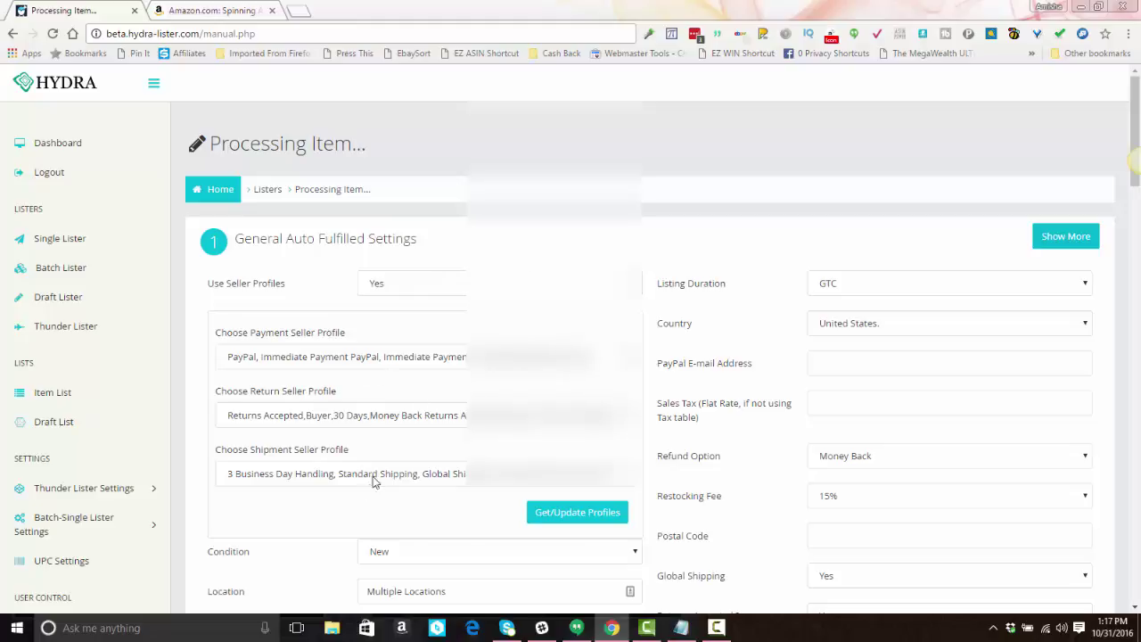
pyautogui.click(312, 482)
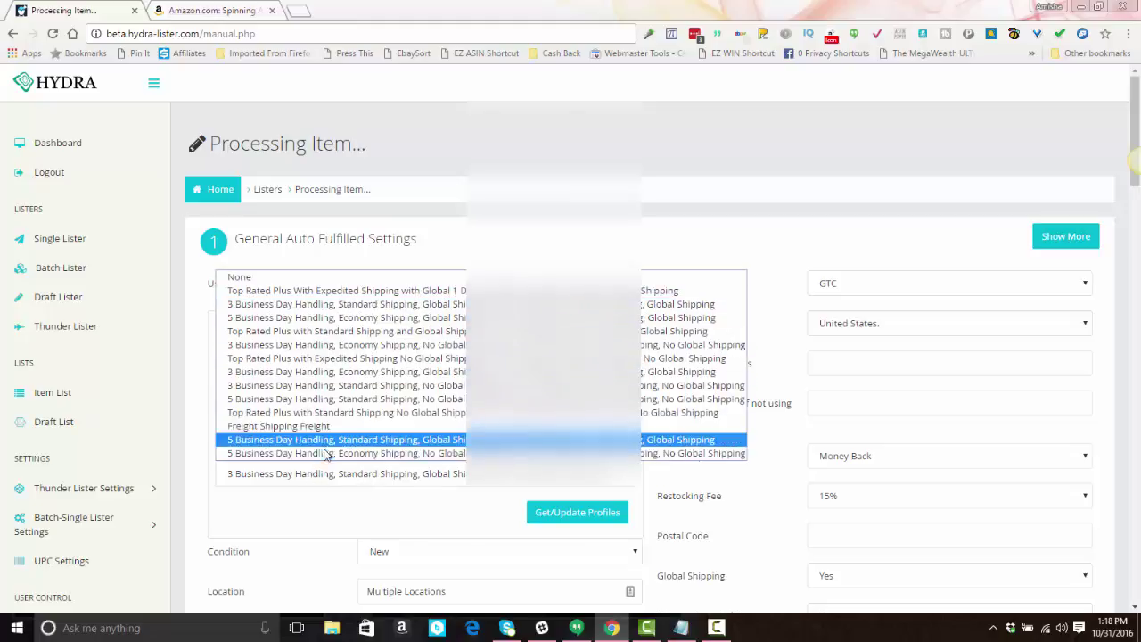
pyautogui.click(406, 305)
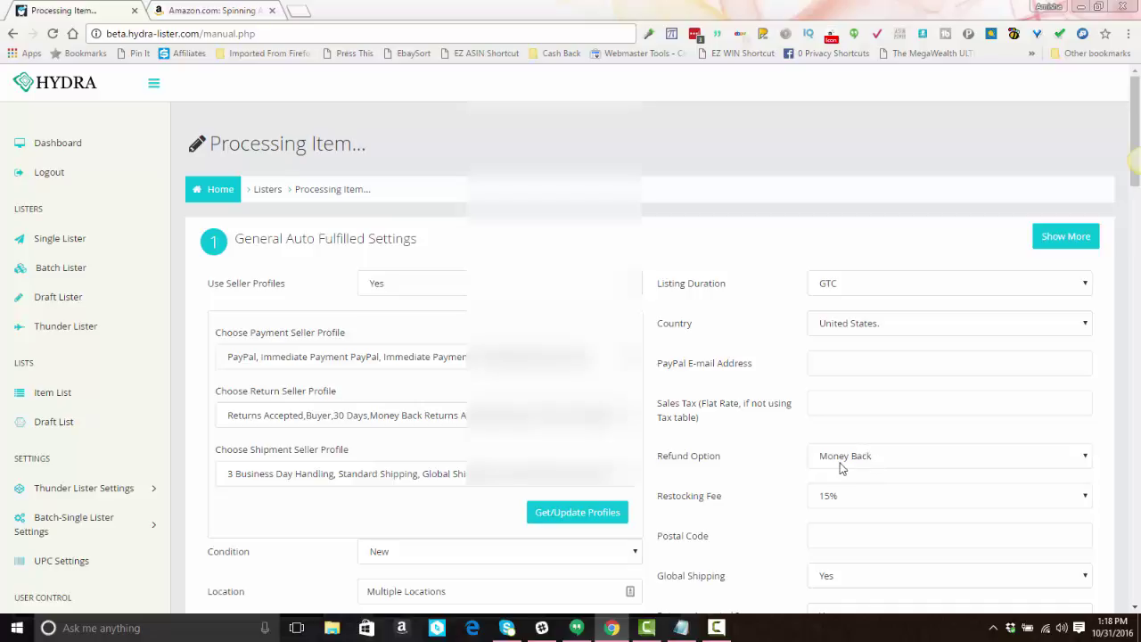
pyautogui.scroll(-1, 840, 463)
pyautogui.scroll(-3, 840, 463)
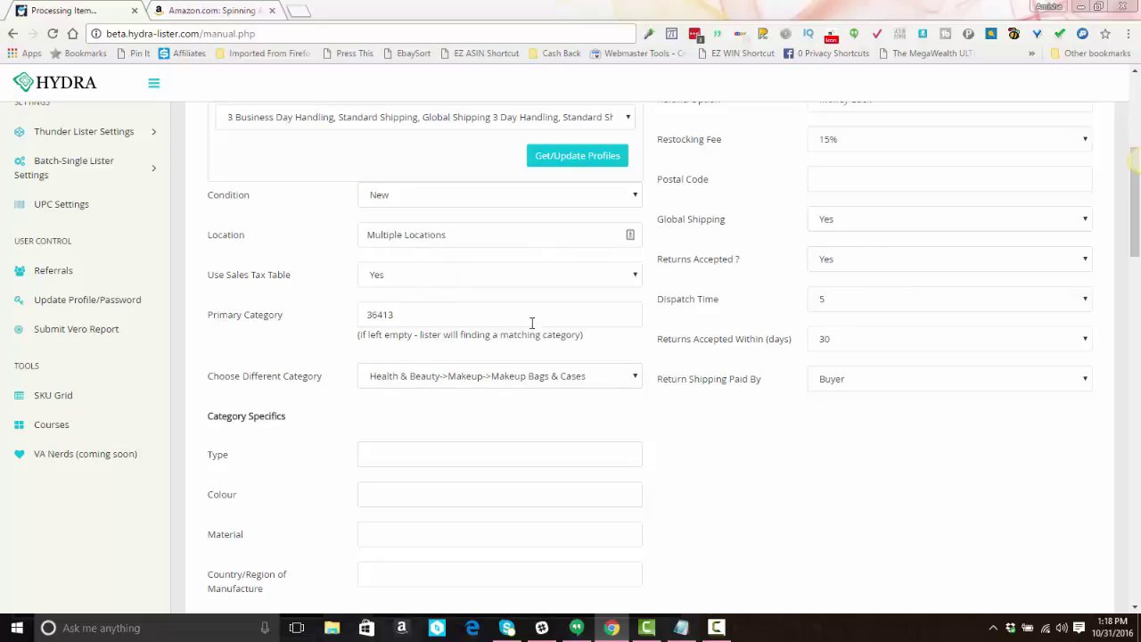
pyautogui.moveTo(405, 313); pyautogui.dragTo(363, 314)
pyautogui.click(474, 374)
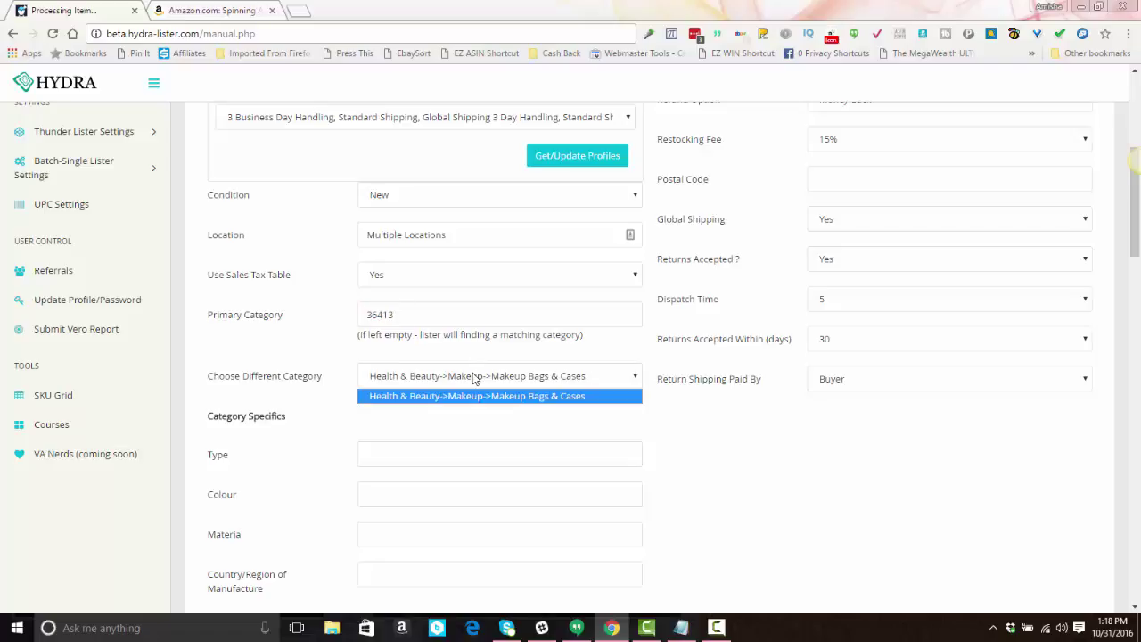
pyautogui.click(475, 378)
pyautogui.click(475, 378)
pyautogui.click(537, 378)
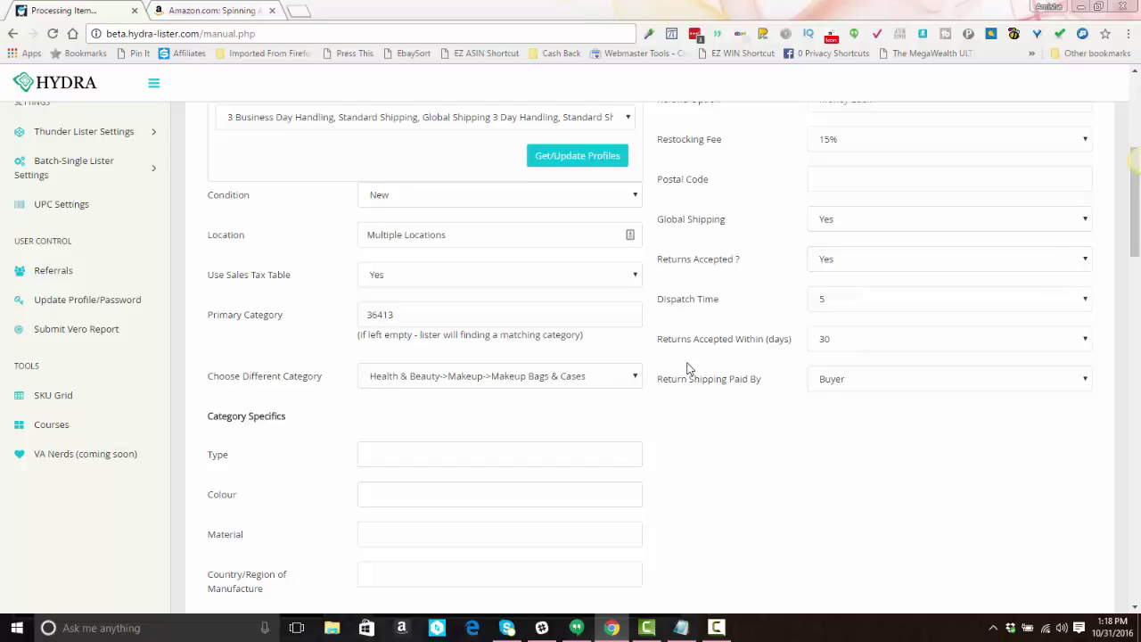
# Enter Black as the item's Colour and Acrylic as its Material.
pyautogui.scroll(-3, 687, 368)
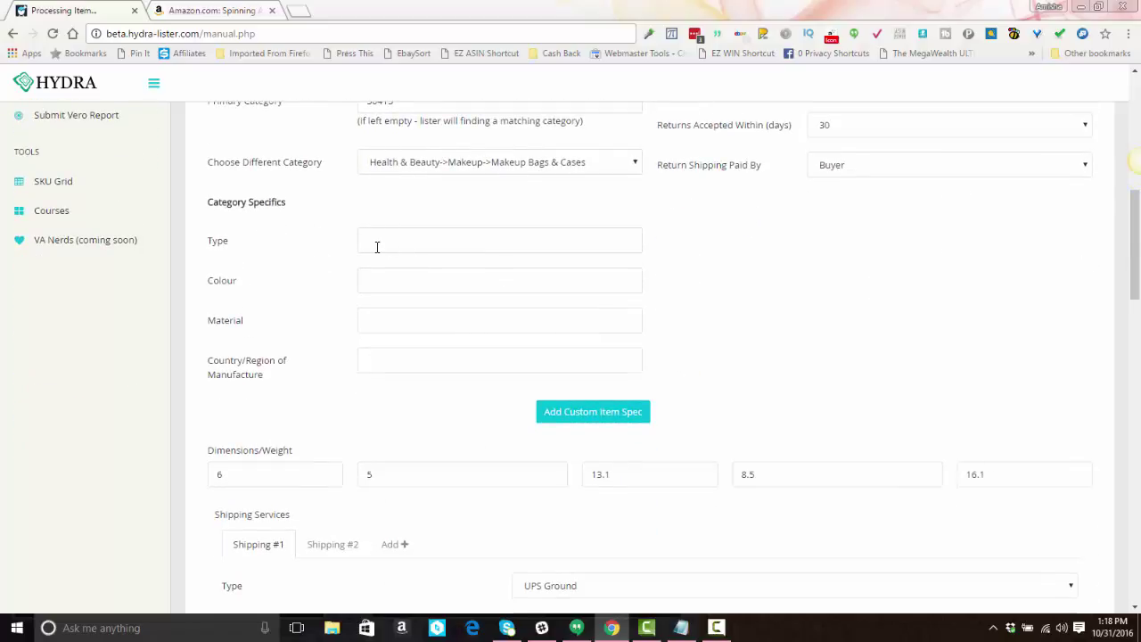
pyautogui.click(403, 238)
pyautogui.click(398, 275)
pyautogui.write('Black')
pyautogui.click(236, 10)
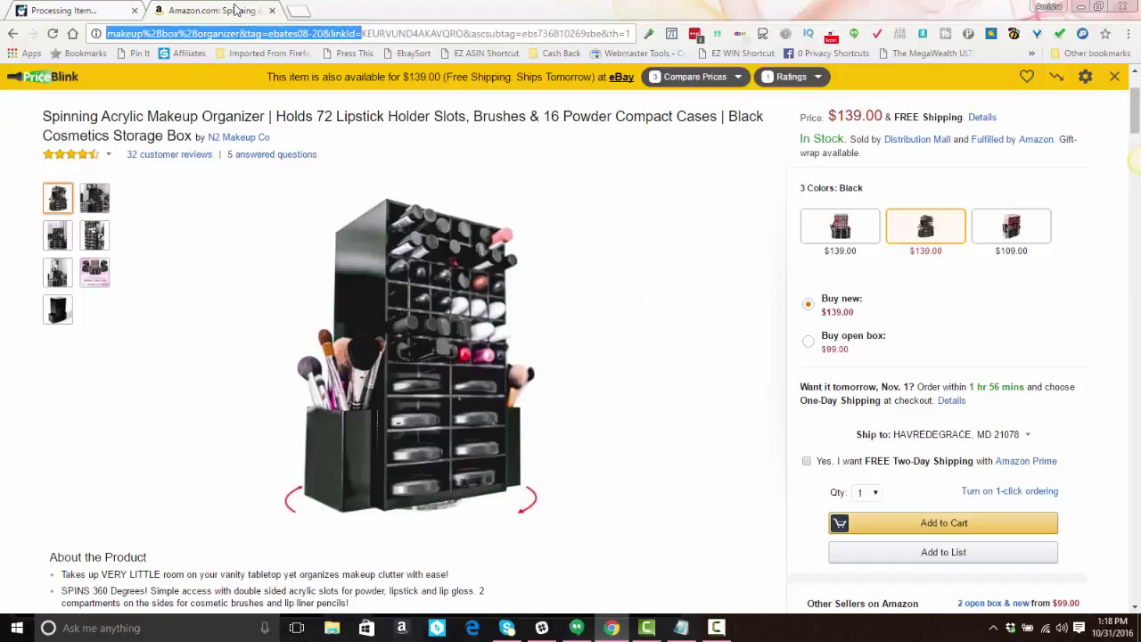
pyautogui.click(87, 12)
pyautogui.write('Acrylic')
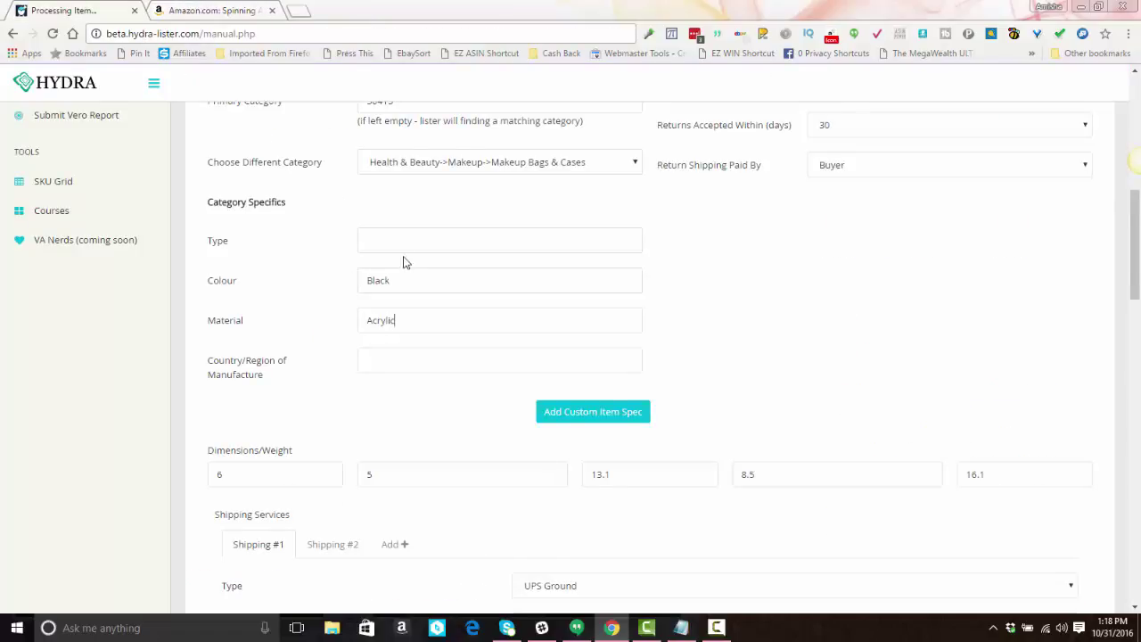
pyautogui.scroll(-2, 398, 311)
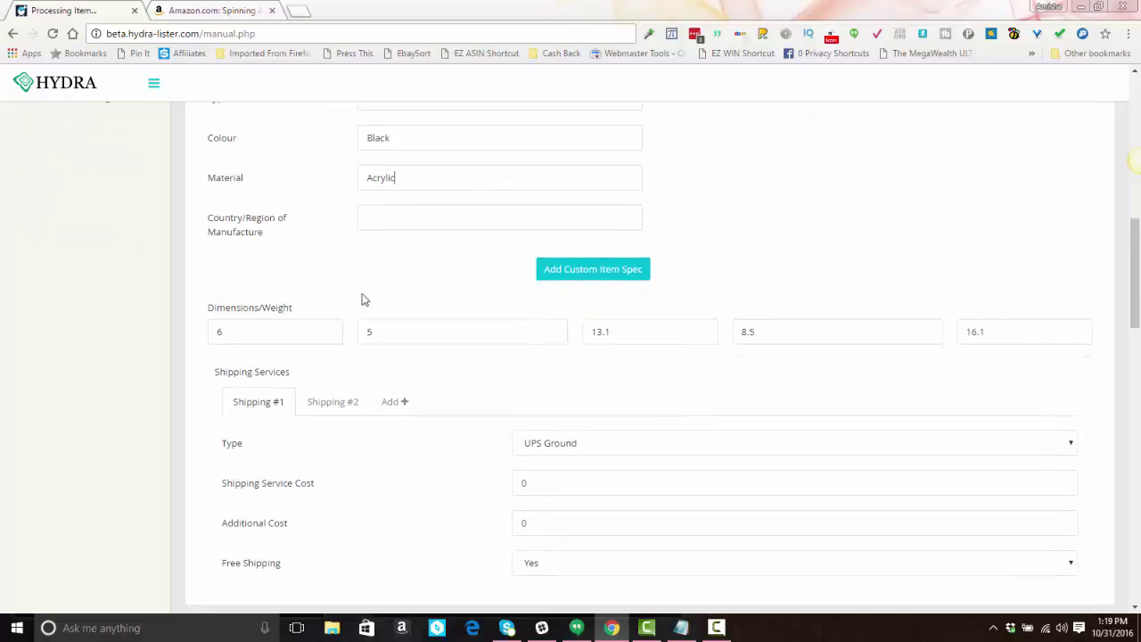
pyautogui.click(571, 277)
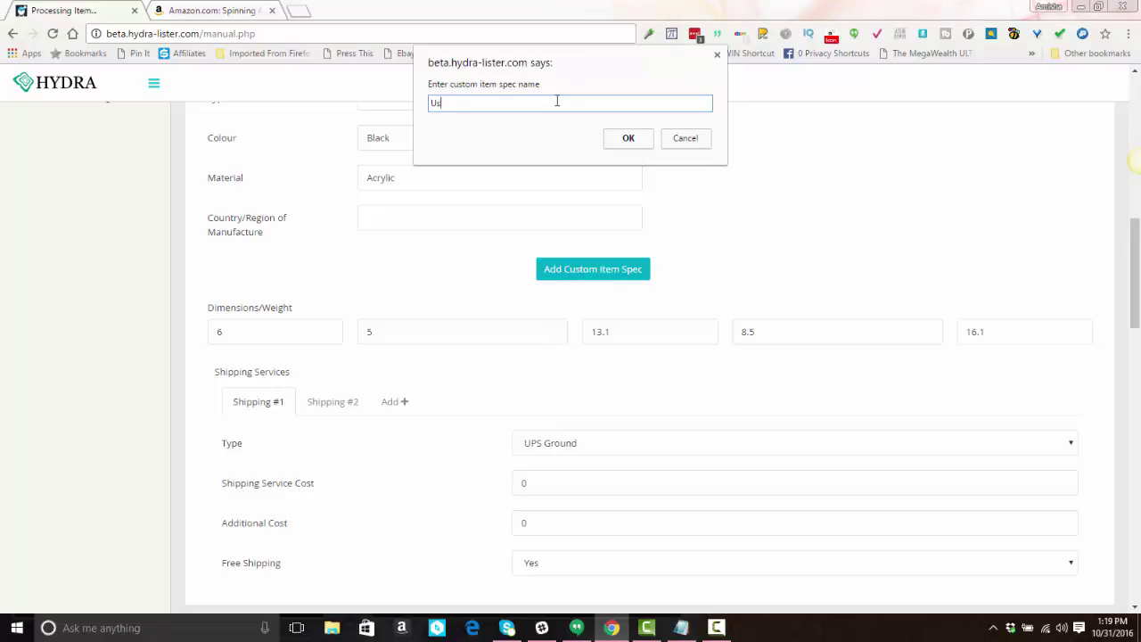
# Create a custom 'Use' item specific and fill it with Spinning Makeup Organizer.
pyautogui.write('Use')
pyautogui.click(632, 141)
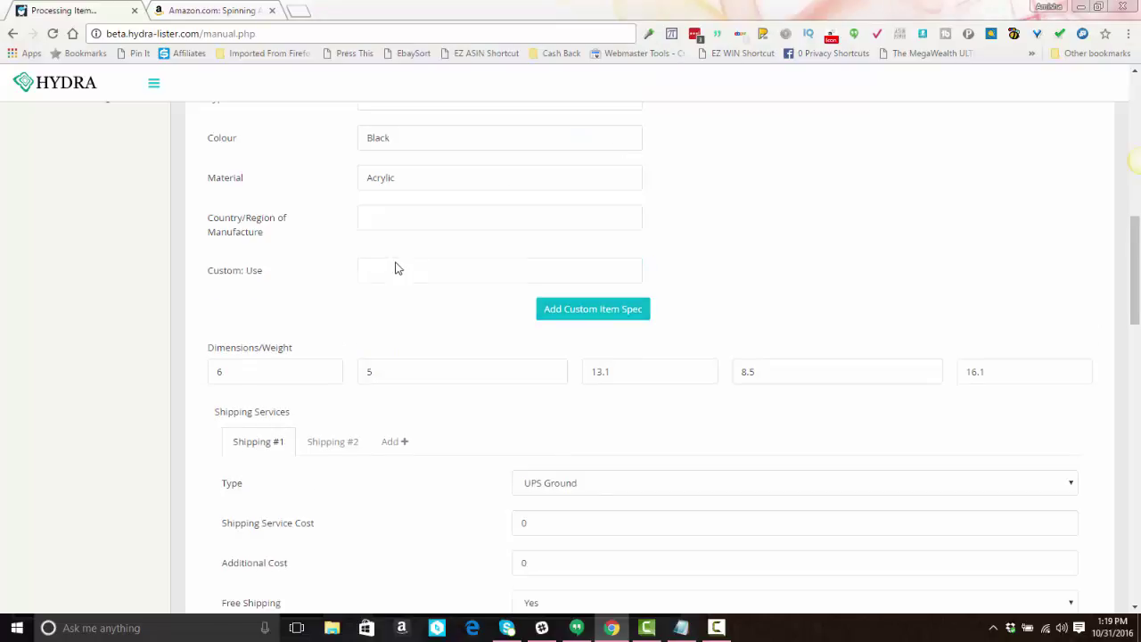
pyautogui.click(383, 267)
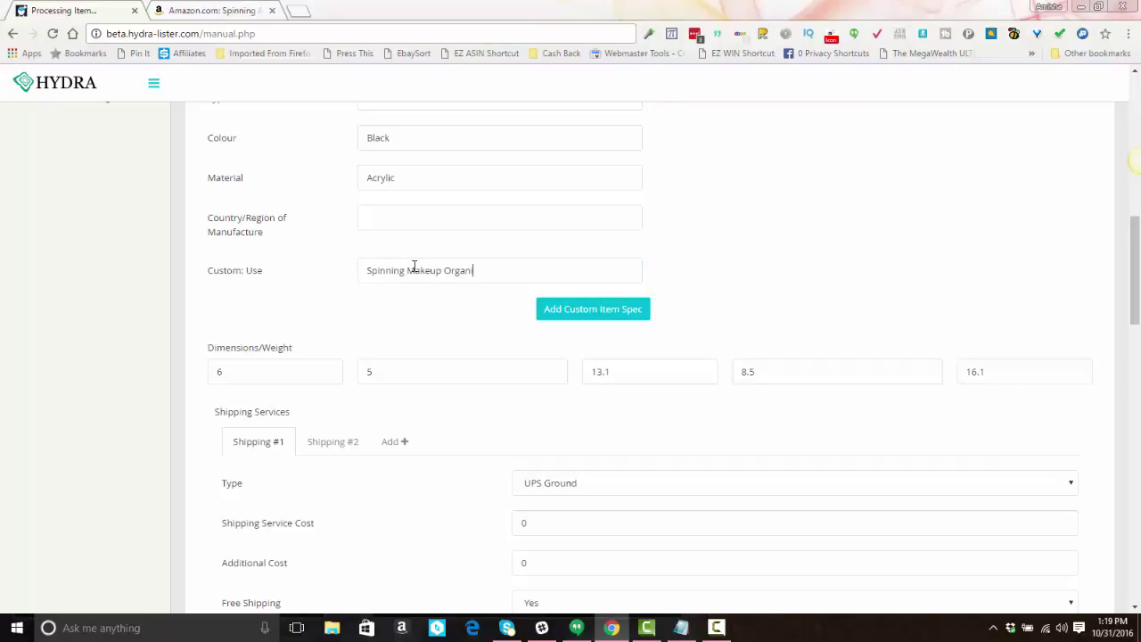
pyautogui.scroll(-3, 354, 303)
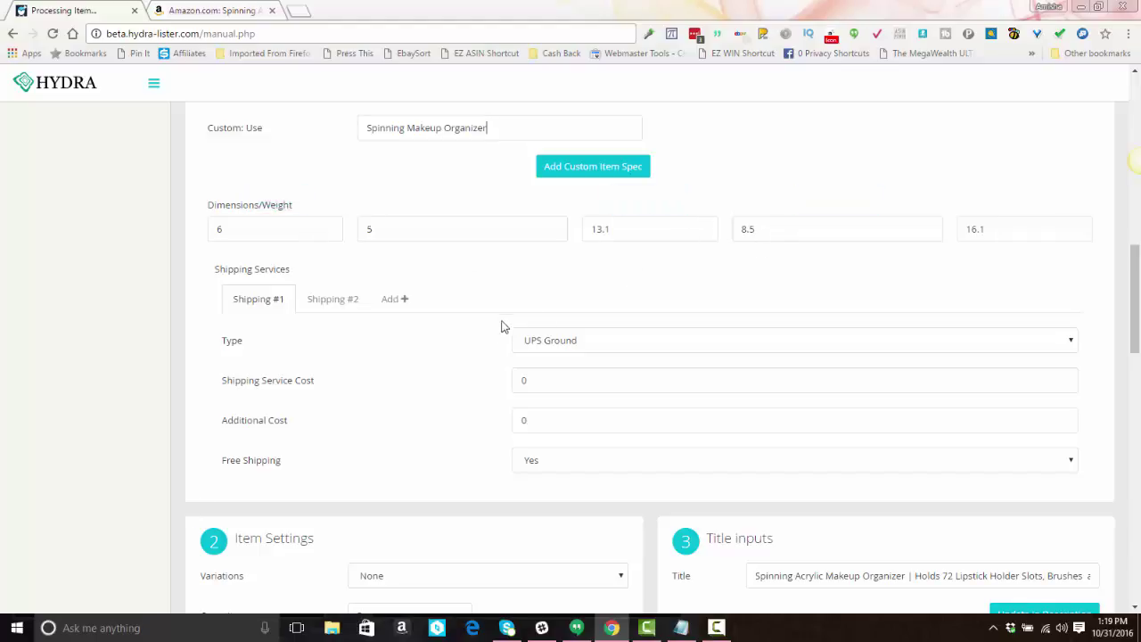
pyautogui.click(318, 304)
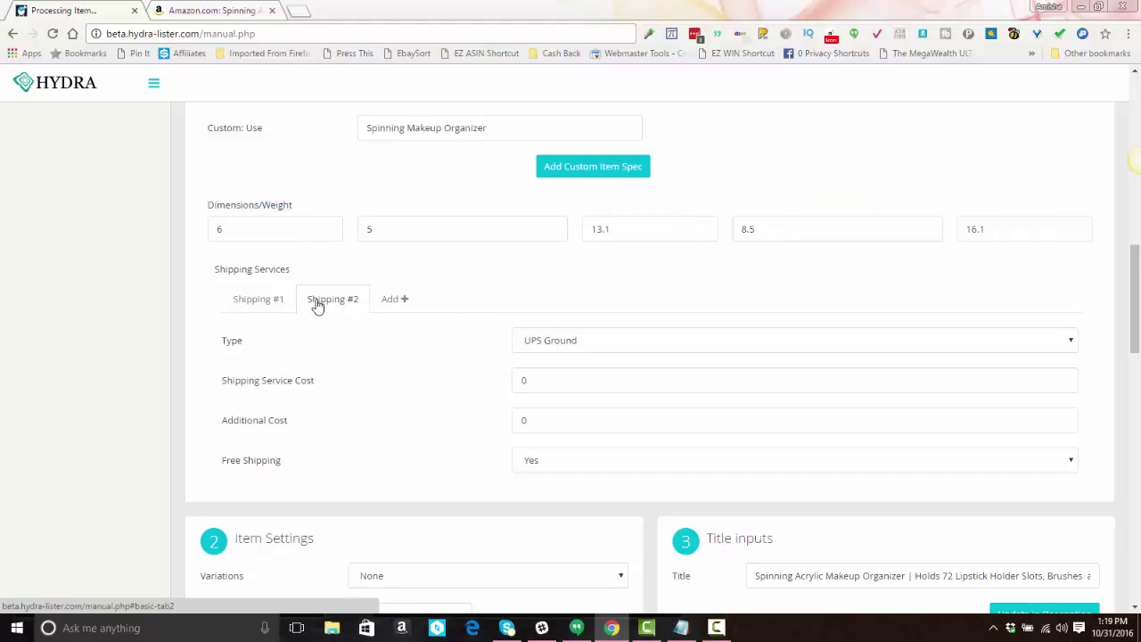
pyautogui.click(270, 303)
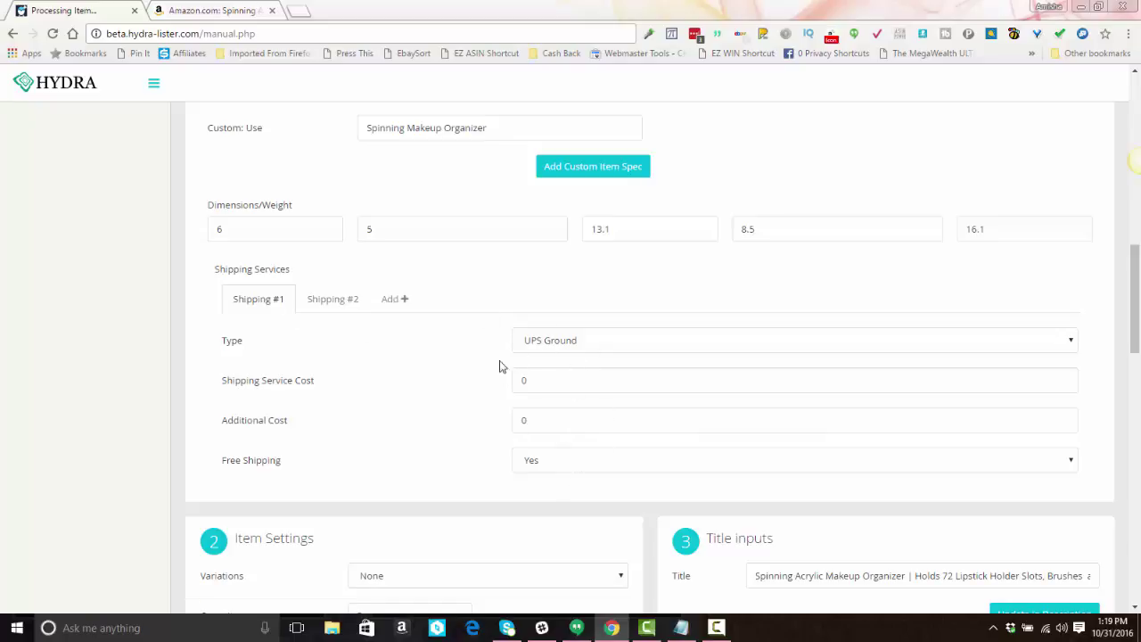
pyautogui.click(352, 312)
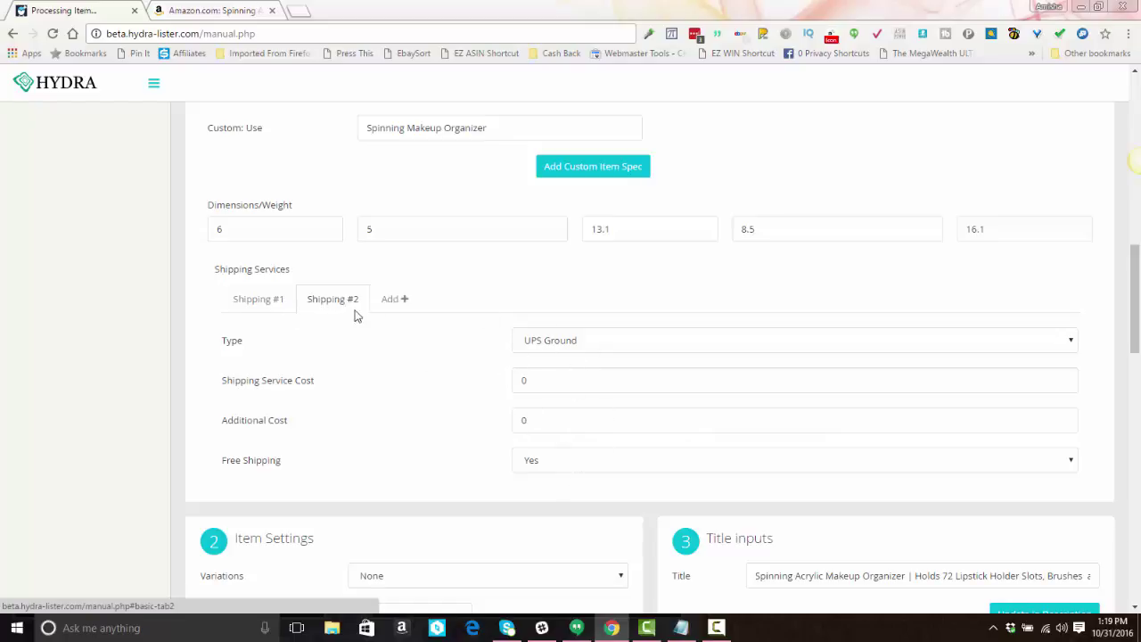
pyautogui.click(262, 303)
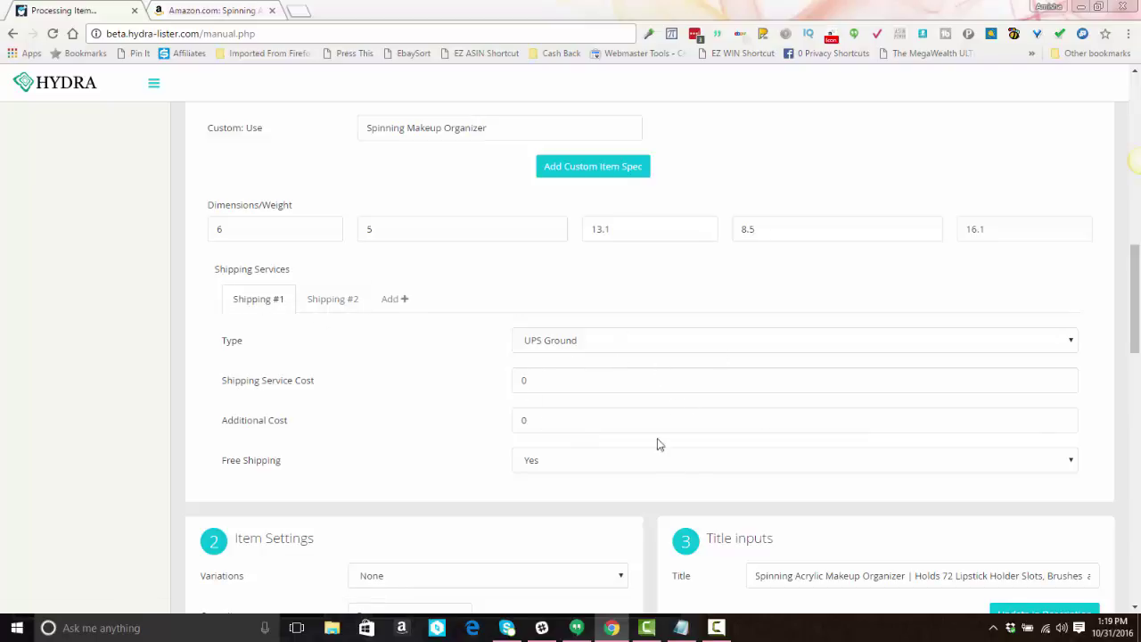
pyautogui.click(603, 349)
pyautogui.click(603, 349)
pyautogui.click(551, 380)
pyautogui.click(547, 459)
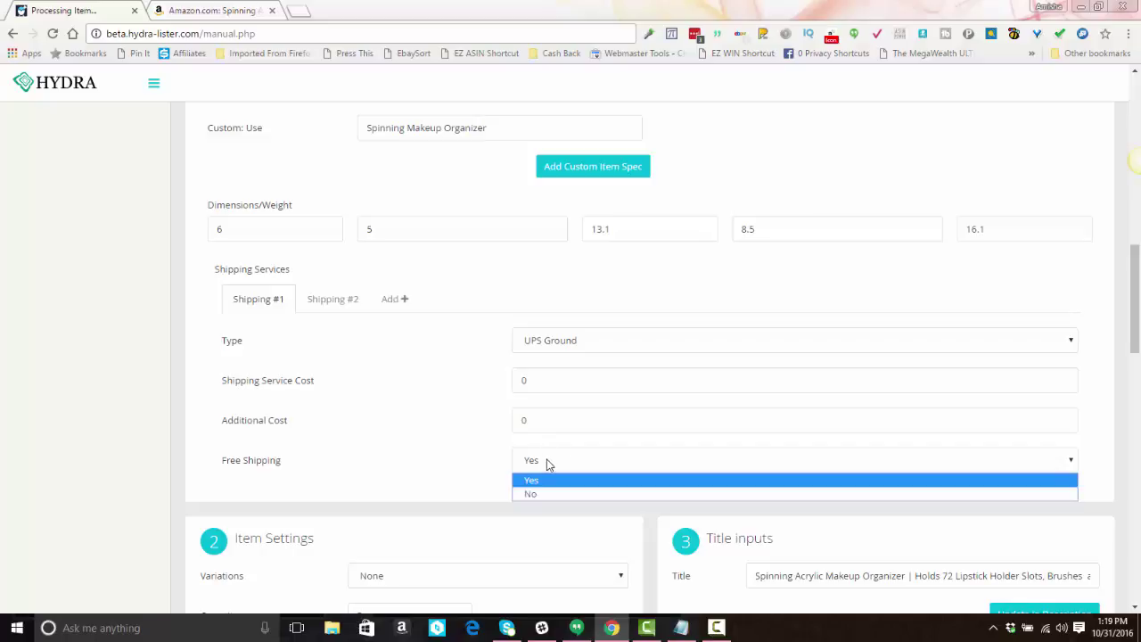
pyautogui.click(547, 459)
pyautogui.click(341, 301)
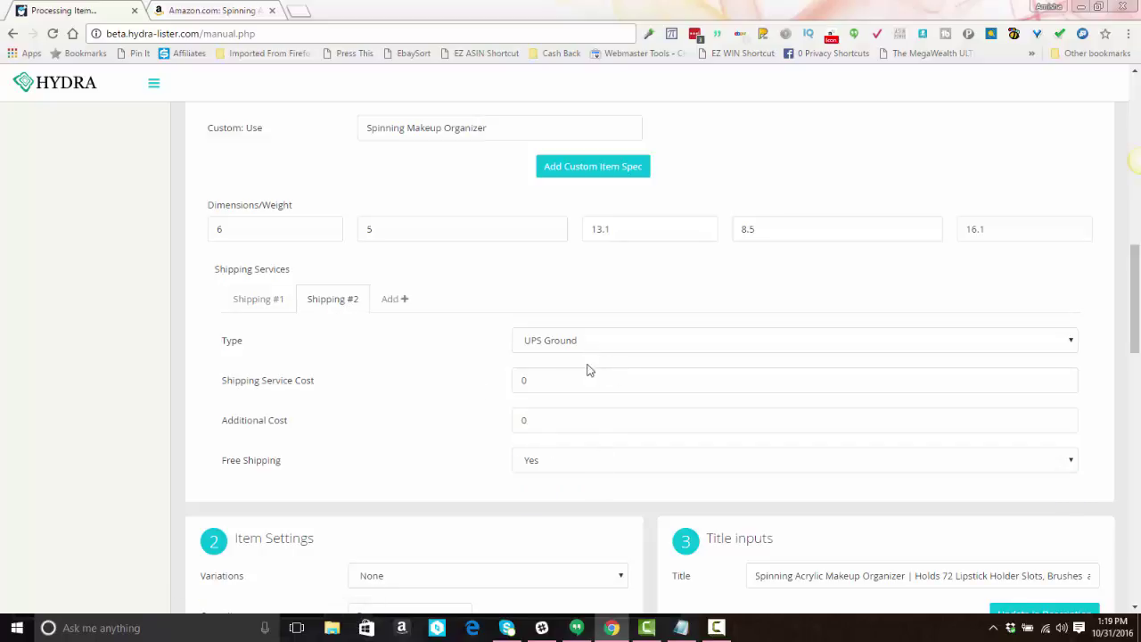
pyautogui.click(258, 308)
pyautogui.scroll(-4, 472, 307)
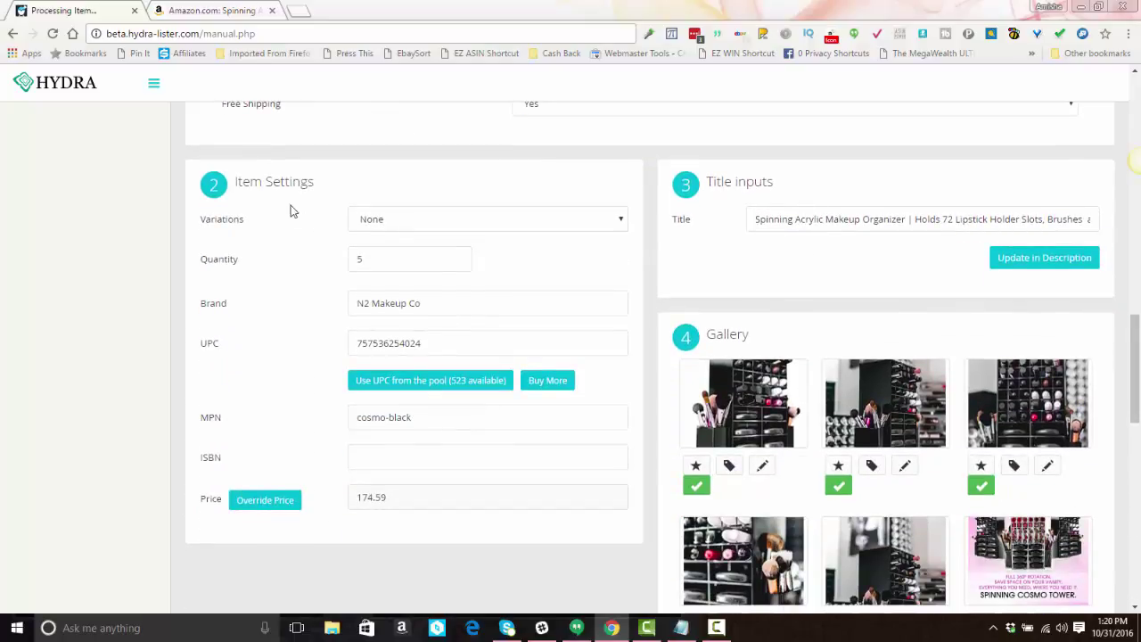
pyautogui.scroll(-1, 297, 188)
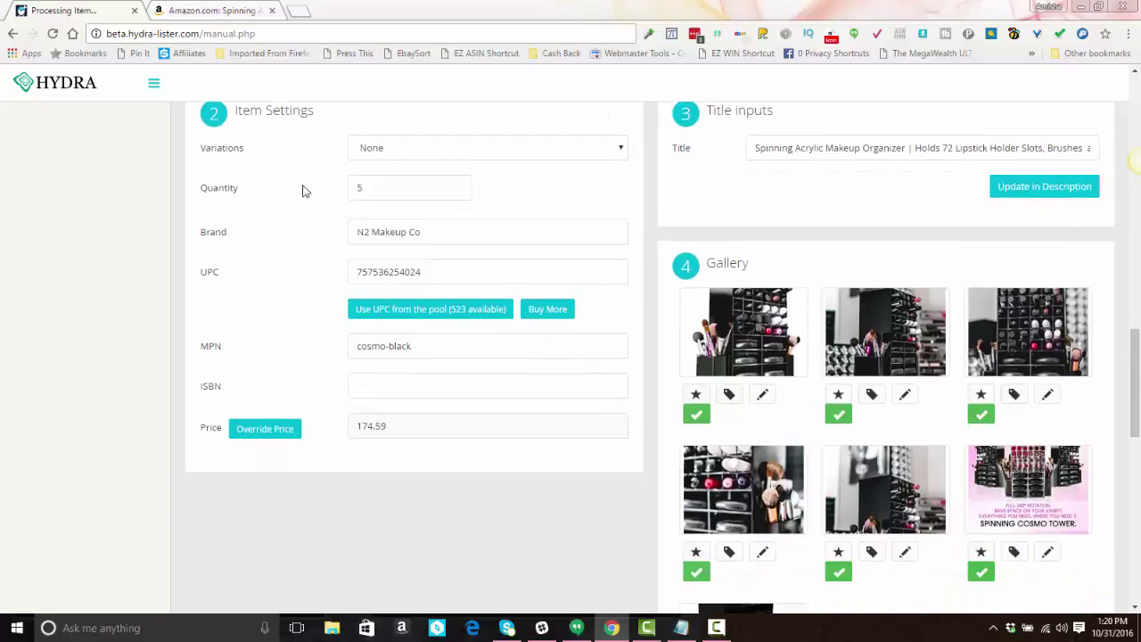
pyautogui.click(380, 152)
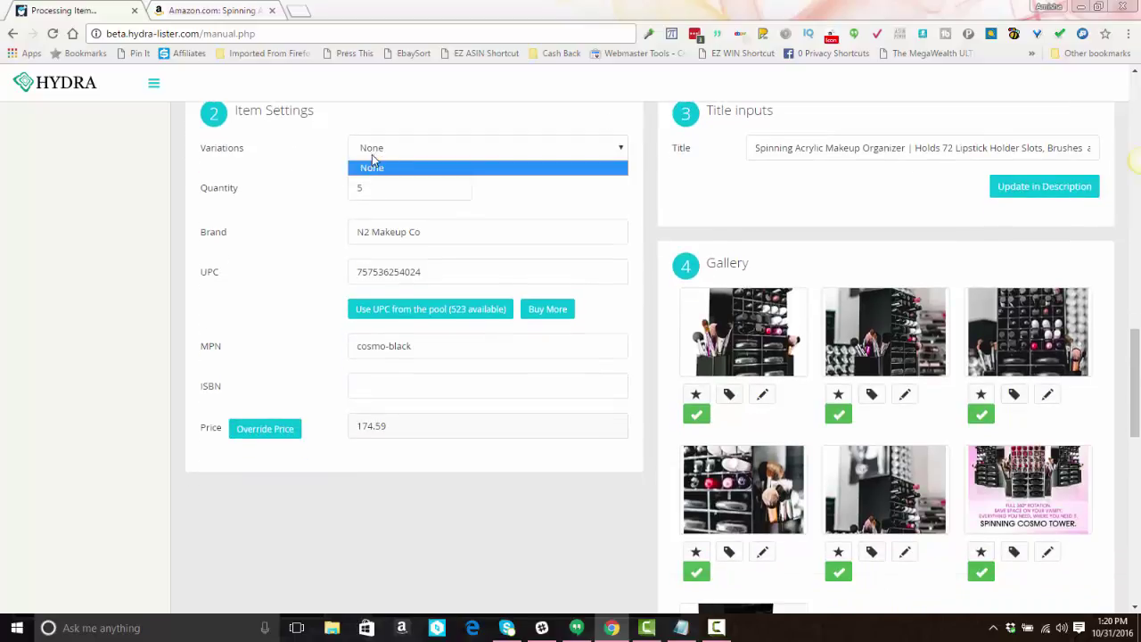
pyautogui.click(388, 153)
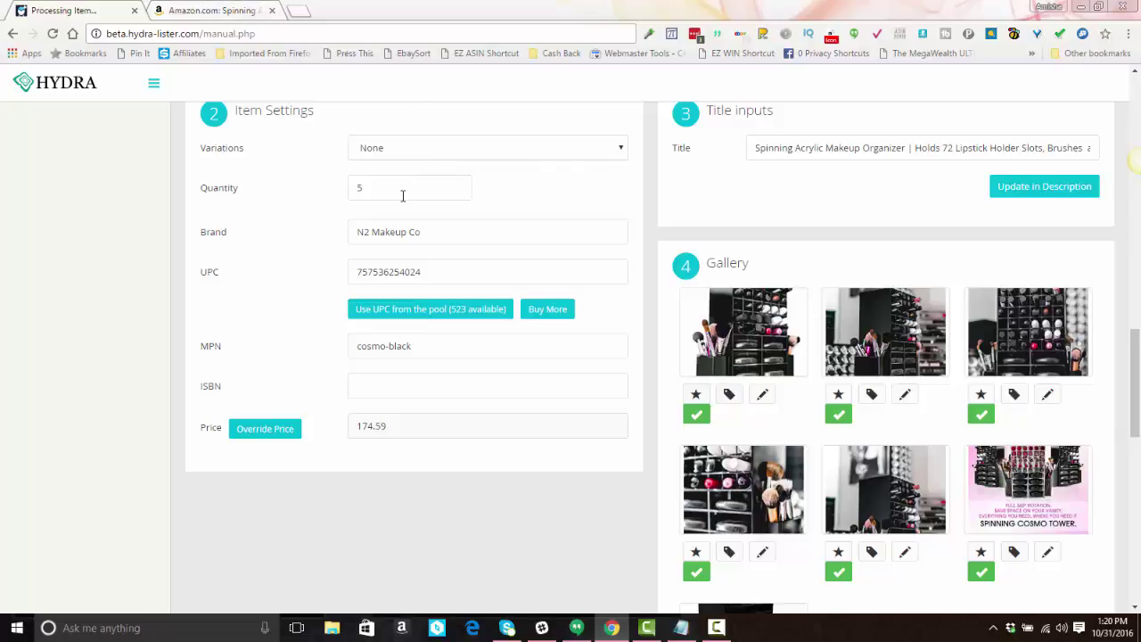
pyautogui.doubleClick(406, 189)
# Change the brand to Swivel Makeup Organizer.
pyautogui.tripleClick(406, 231)
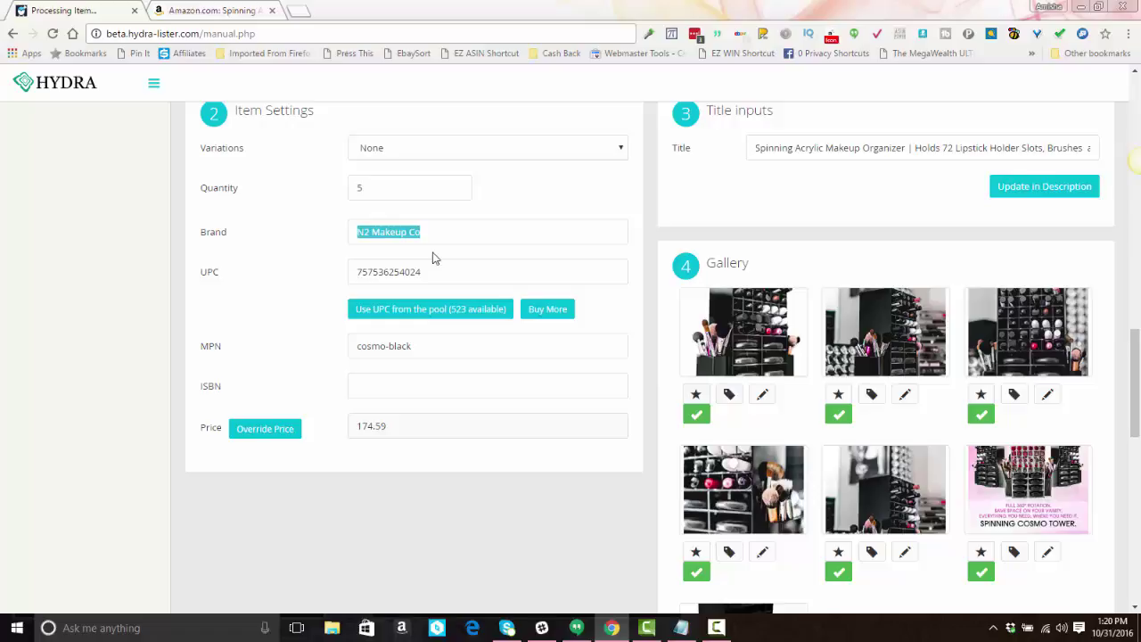
pyautogui.write('B')
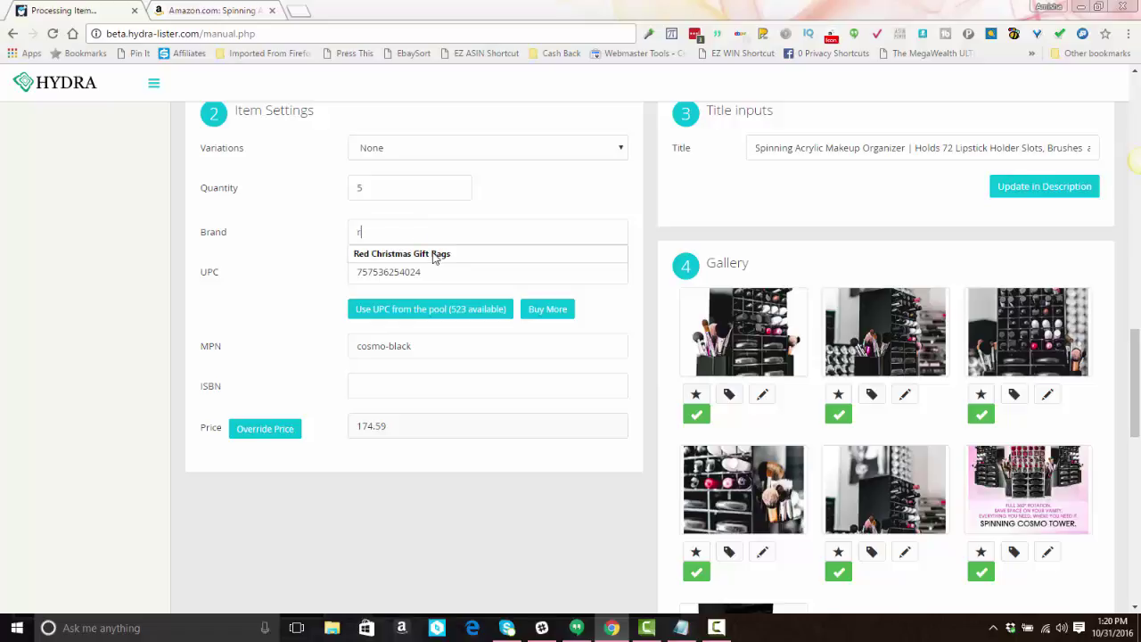
pyautogui.press('BackSpace')
pyautogui.write('Swivel M')
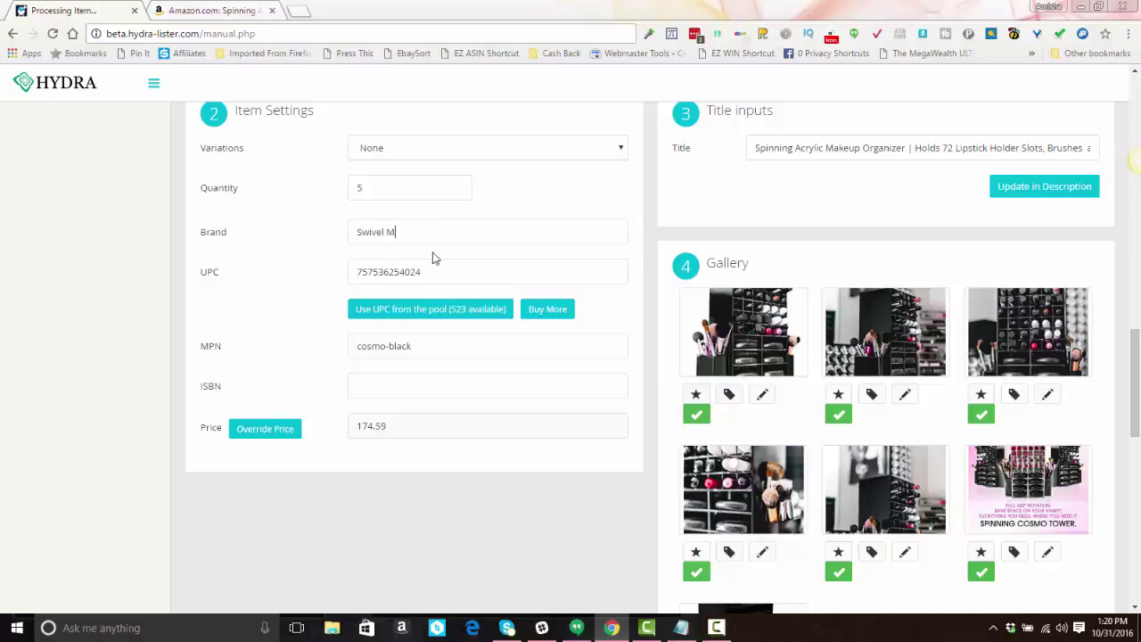
pyautogui.write('akeup Organizer')
# Assign a fresh UPC from the pool and set the MPN to Black Makeup Case.
pyautogui.click(426, 310)
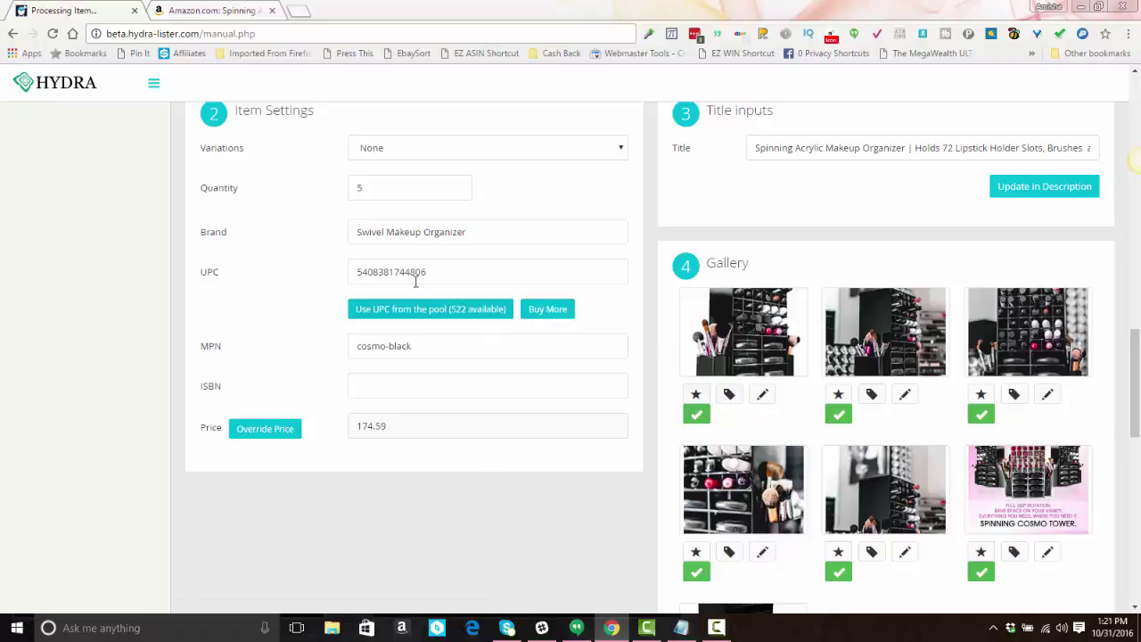
pyautogui.doubleClick(414, 273)
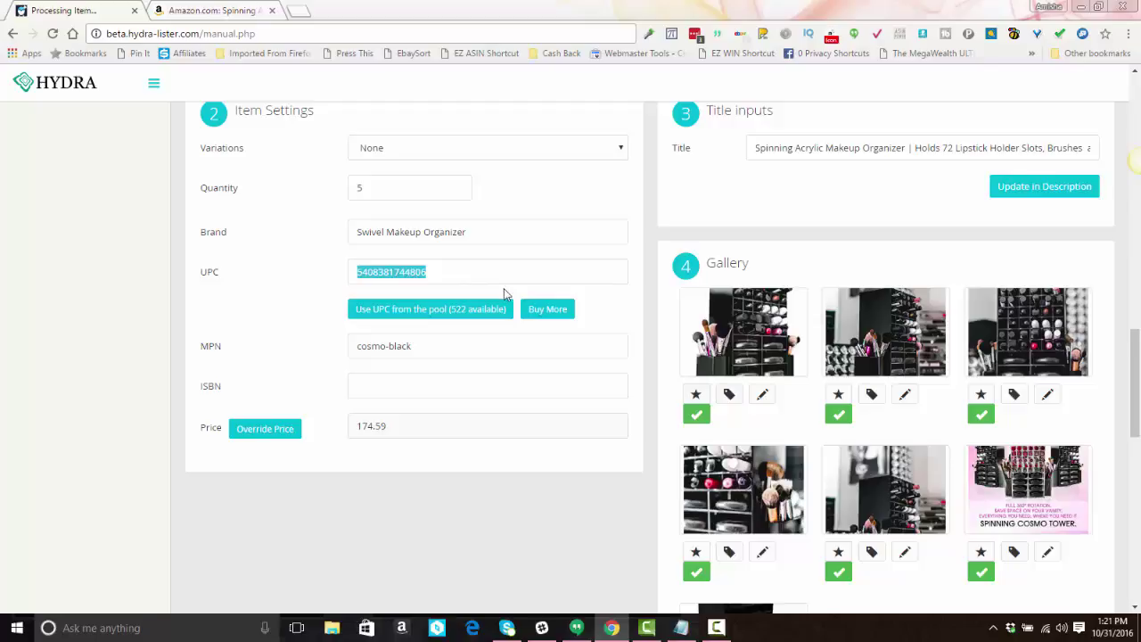
pyautogui.tripleClick(396, 347)
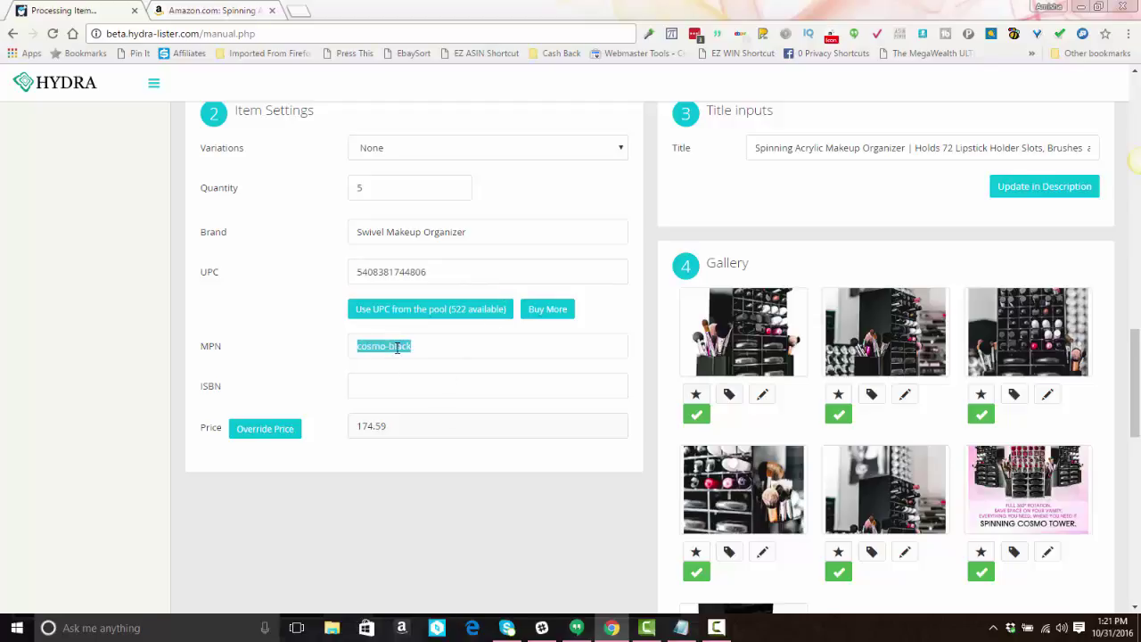
pyautogui.write('Black Makue')
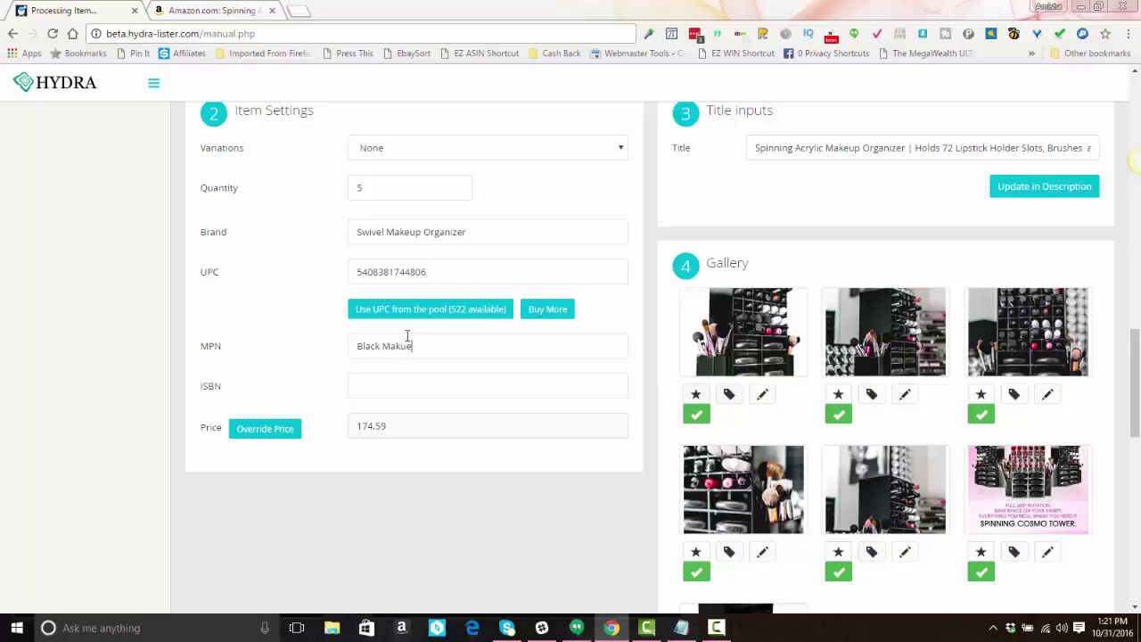
pyautogui.press('BackSpace')
pyautogui.press('BackSpace')
pyautogui.write('eup Case')
pyautogui.scroll(-1, 446, 398)
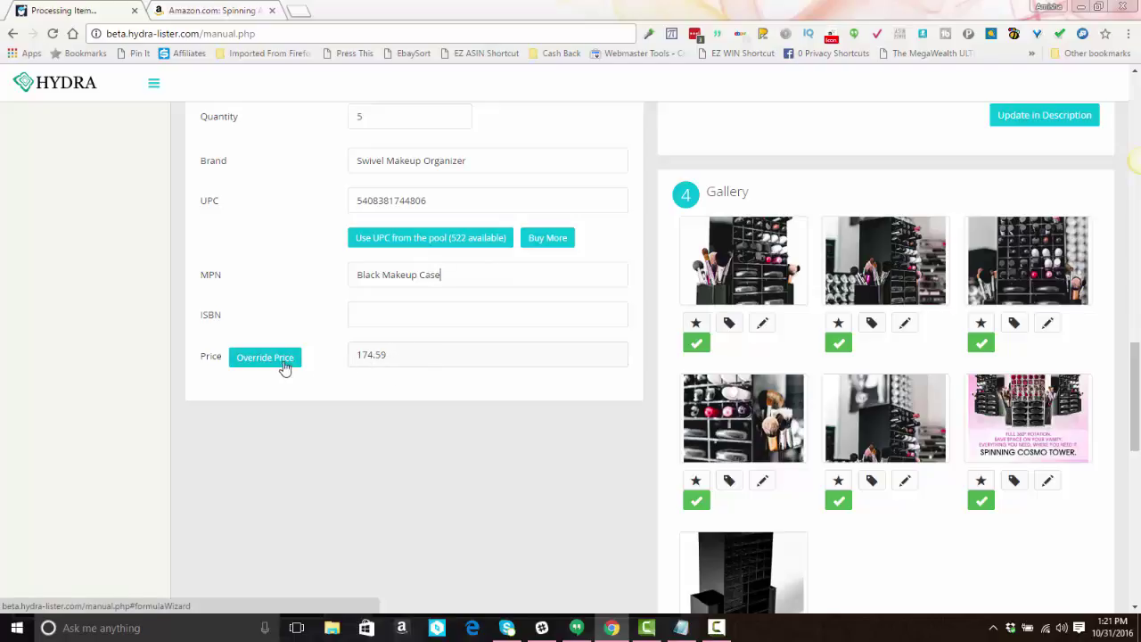
# Reveal the price override fields and set Original Retail Price to 299.99.
pyautogui.click(281, 361)
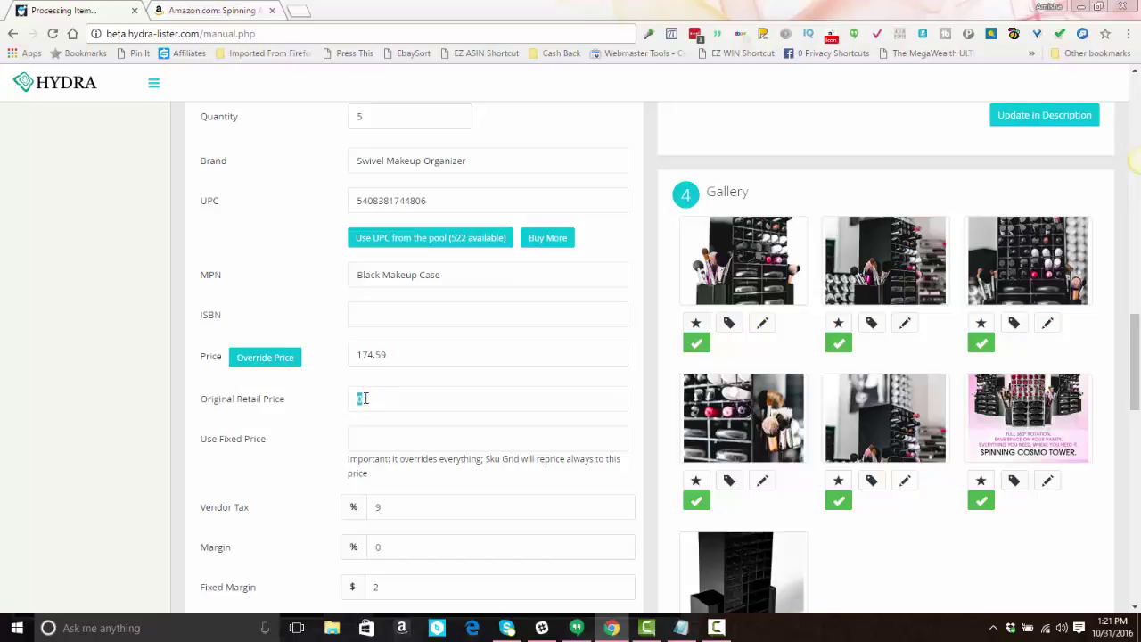
pyautogui.write('299.99')
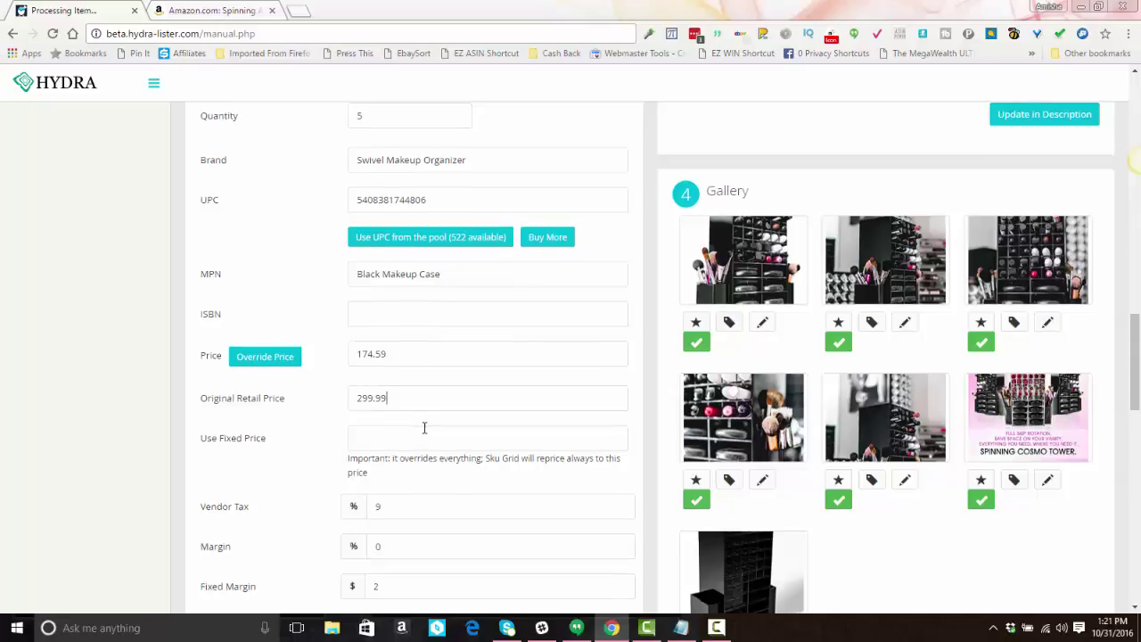
pyautogui.scroll(-1, 422, 428)
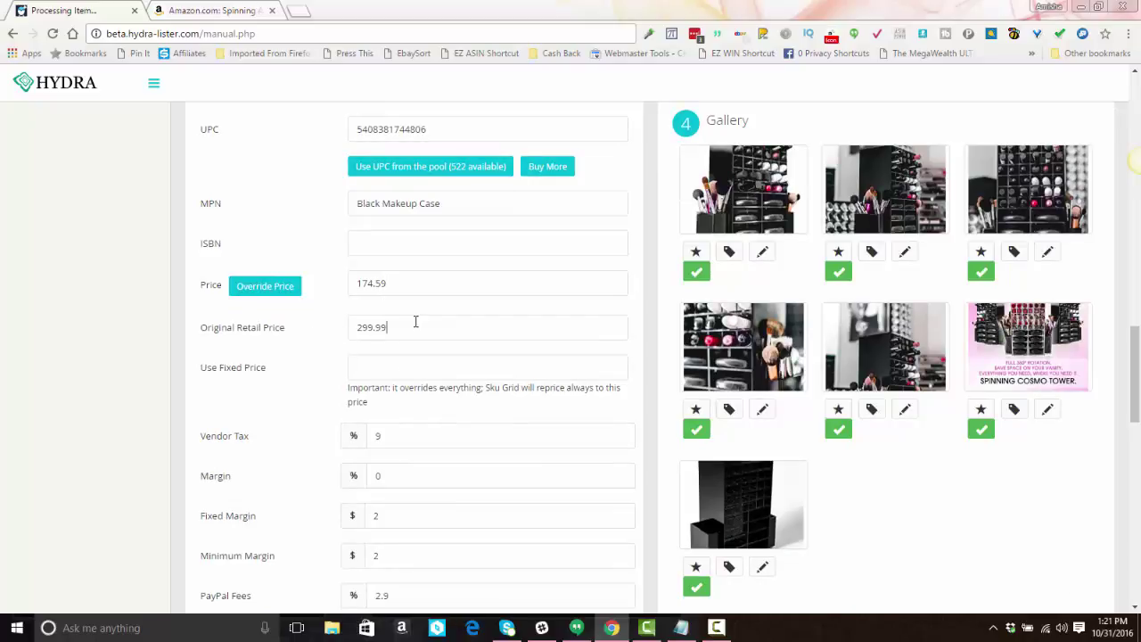
pyautogui.scroll(-1, 415, 322)
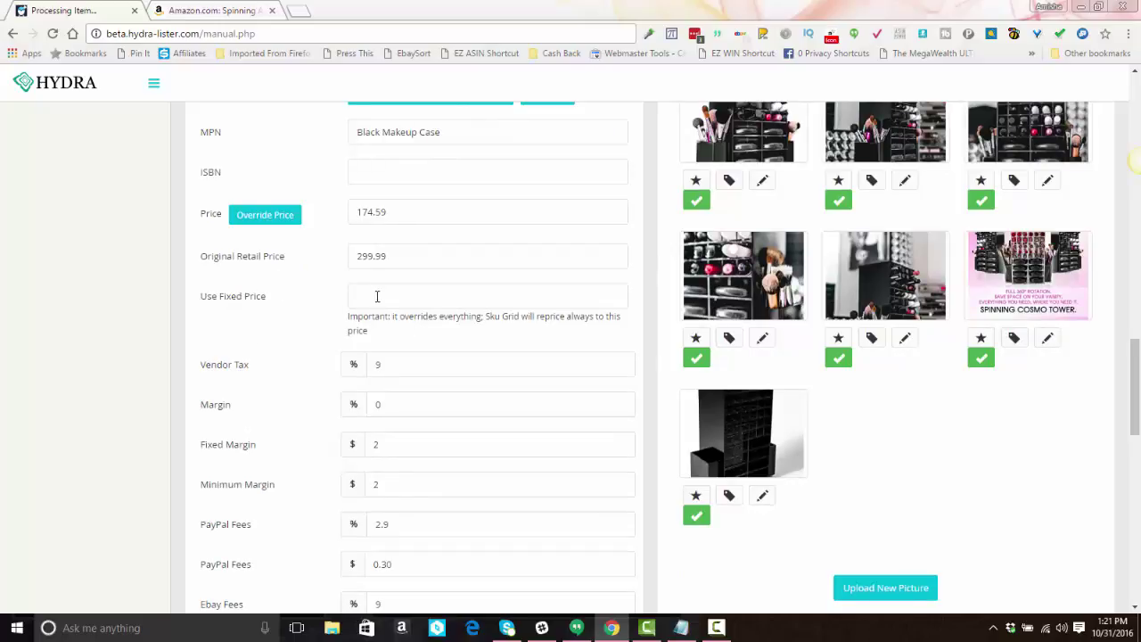
# Enter 199.99 as a fixed price, then clear it so no fixed price is used.
pyautogui.write('199.99')
pyautogui.hotkey('shift', 'Home')
pyautogui.press('Home')
pyautogui.hotkey('shift', 'Home')
pyautogui.press('End')
pyautogui.hotkey('shift', 'Home')
pyautogui.press('BackSpace')
pyautogui.scroll(-1, 405, 288)
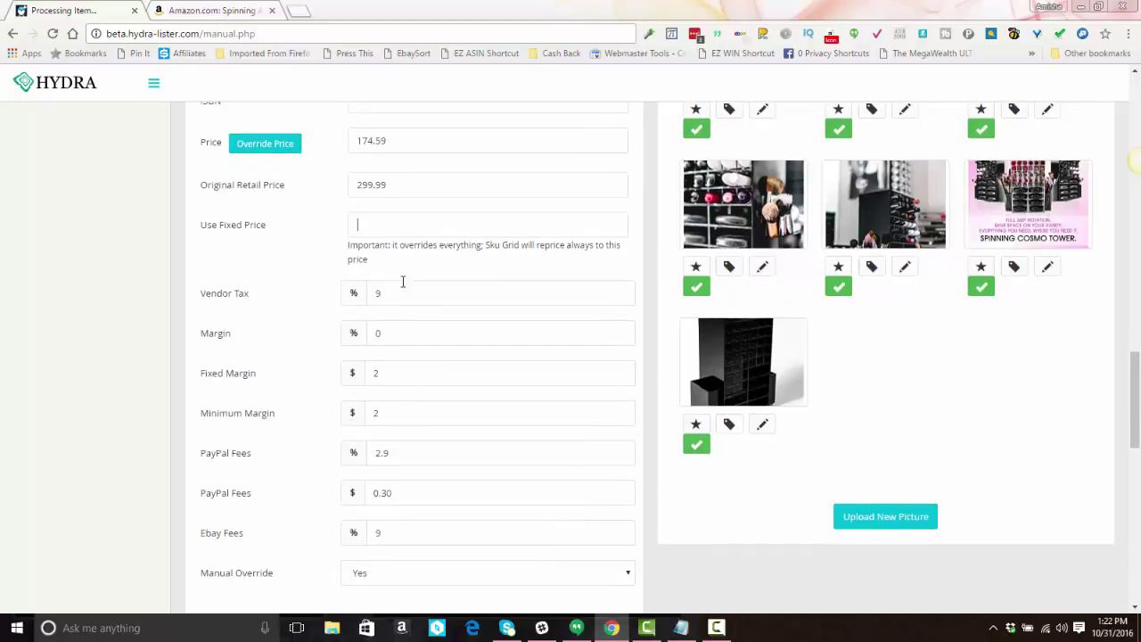
pyautogui.scroll(-2, 408, 401)
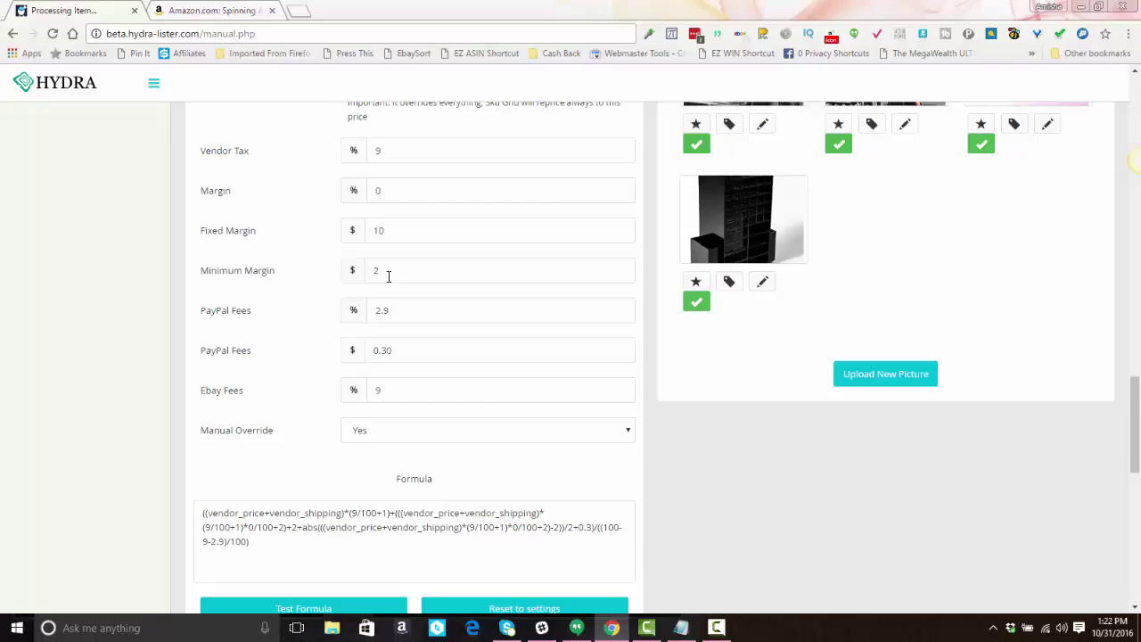
# Set Minimum Margin to 10, Margin to 10% and Fixed Margin to 0.
pyautogui.doubleClick(388, 276)
pyautogui.write('10')
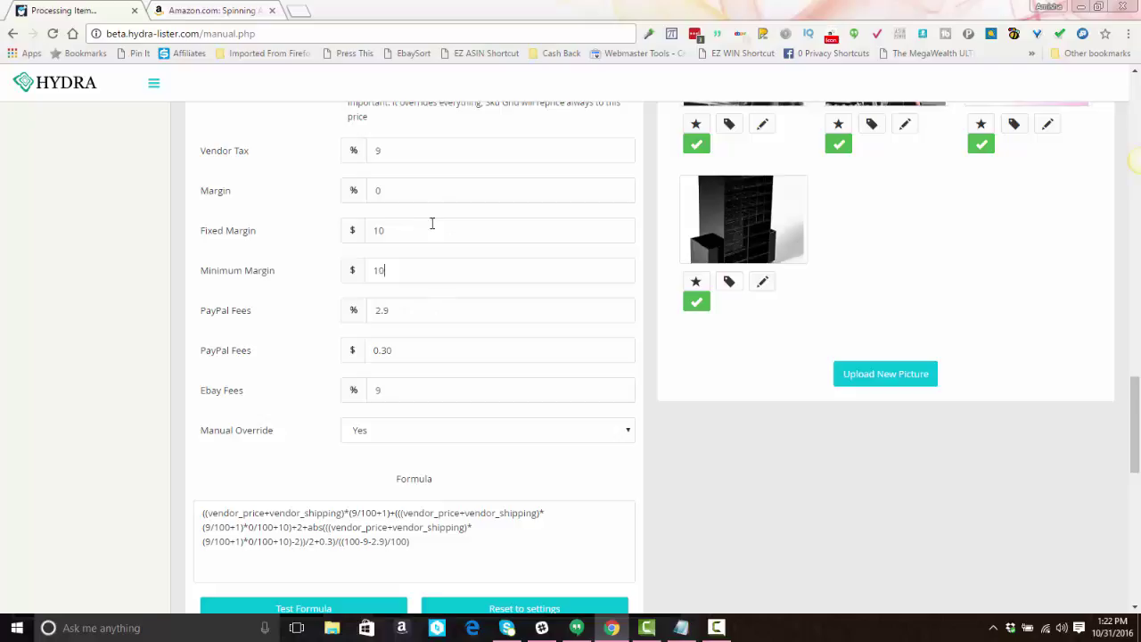
pyautogui.click(406, 190)
pyautogui.doubleClick(409, 190)
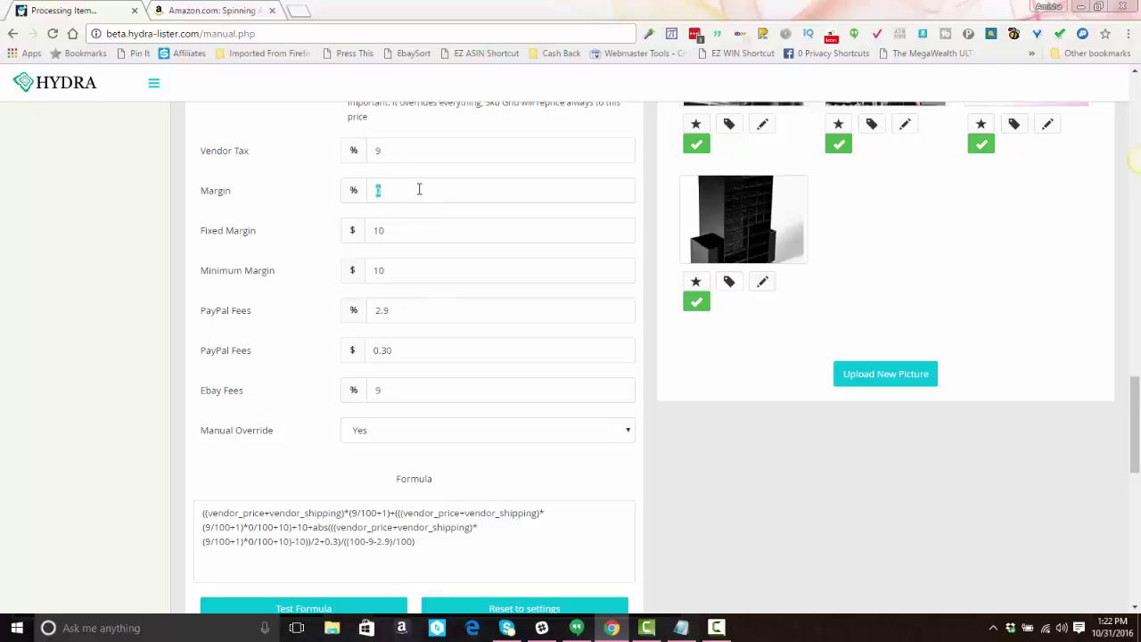
pyautogui.write('10')
pyautogui.click(425, 228)
pyautogui.doubleClick(427, 229)
pyautogui.write('0')
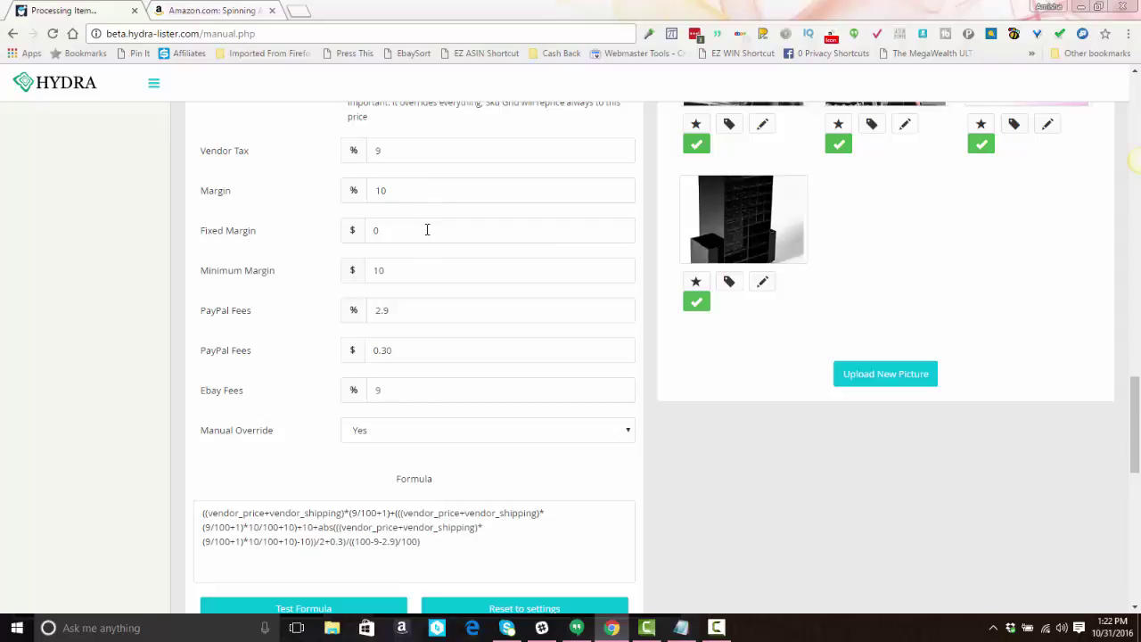
pyautogui.click(407, 269)
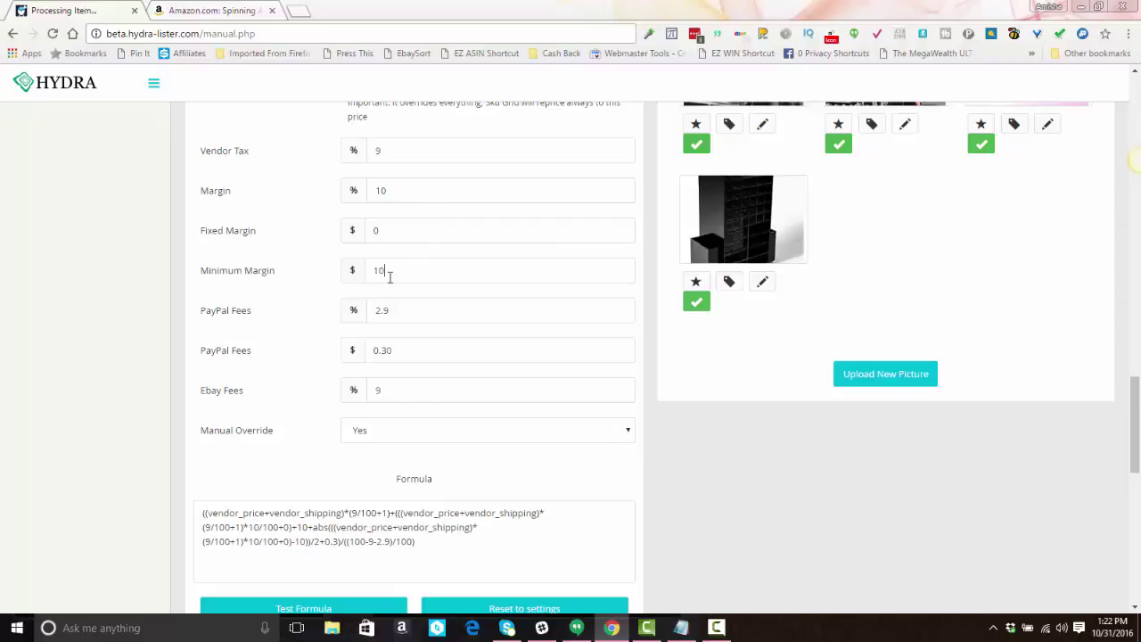
pyautogui.doubleClick(389, 277)
pyautogui.scroll(-1, 447, 304)
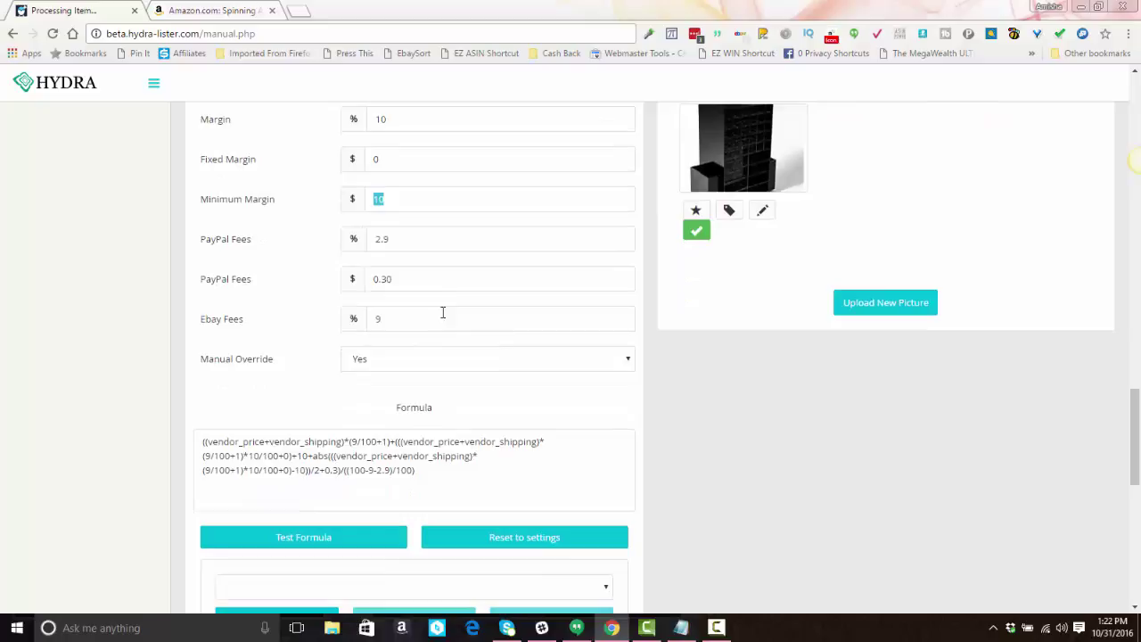
# Turn Manual Override off and re-enter the PayPal fixed fee as 0.30.
pyautogui.click(395, 361)
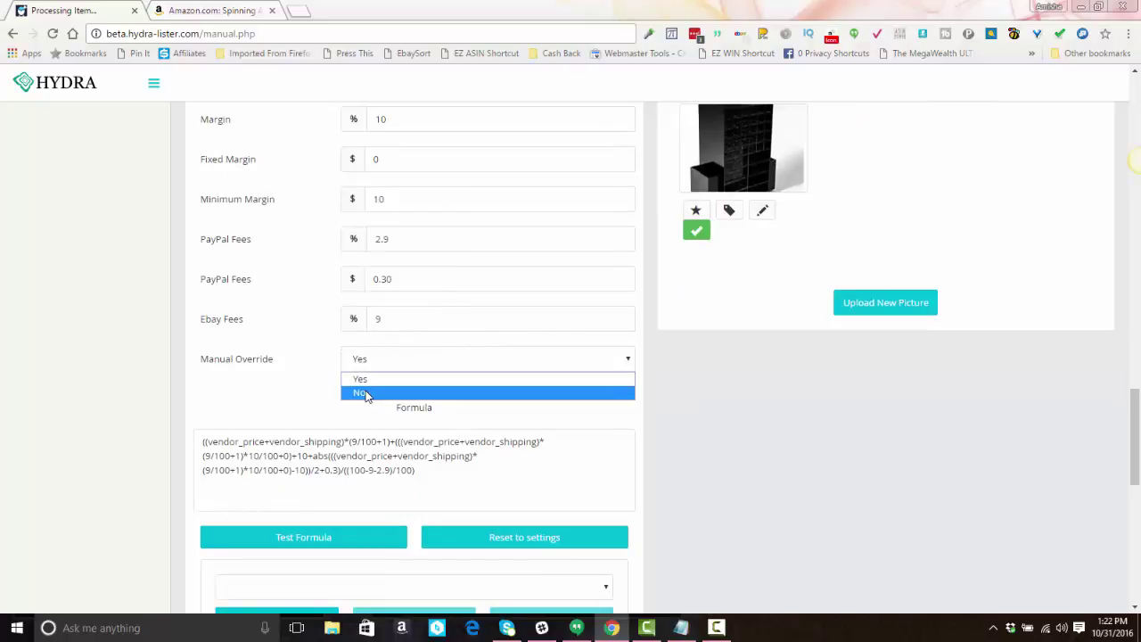
pyautogui.click(373, 393)
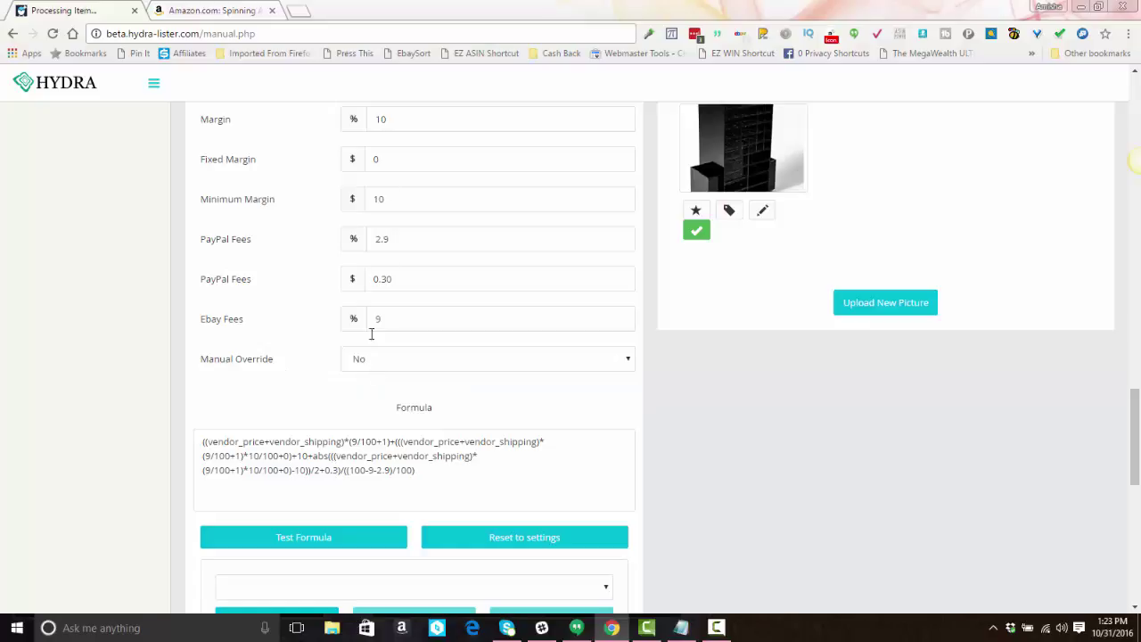
pyautogui.doubleClick(424, 271)
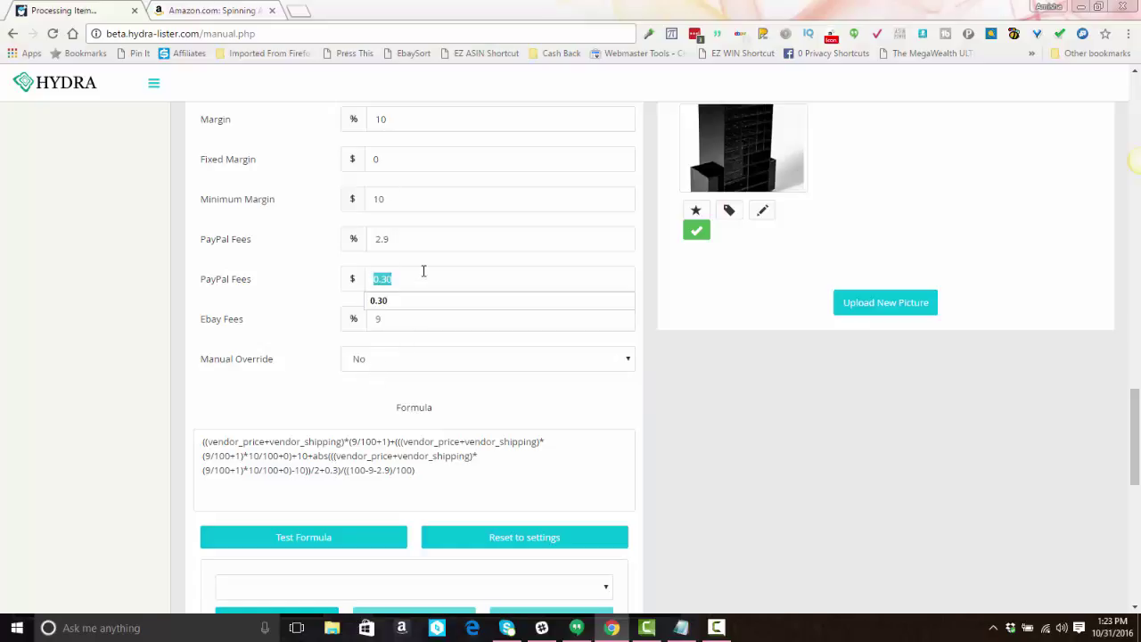
pyautogui.write('0.30')
pyautogui.click(433, 247)
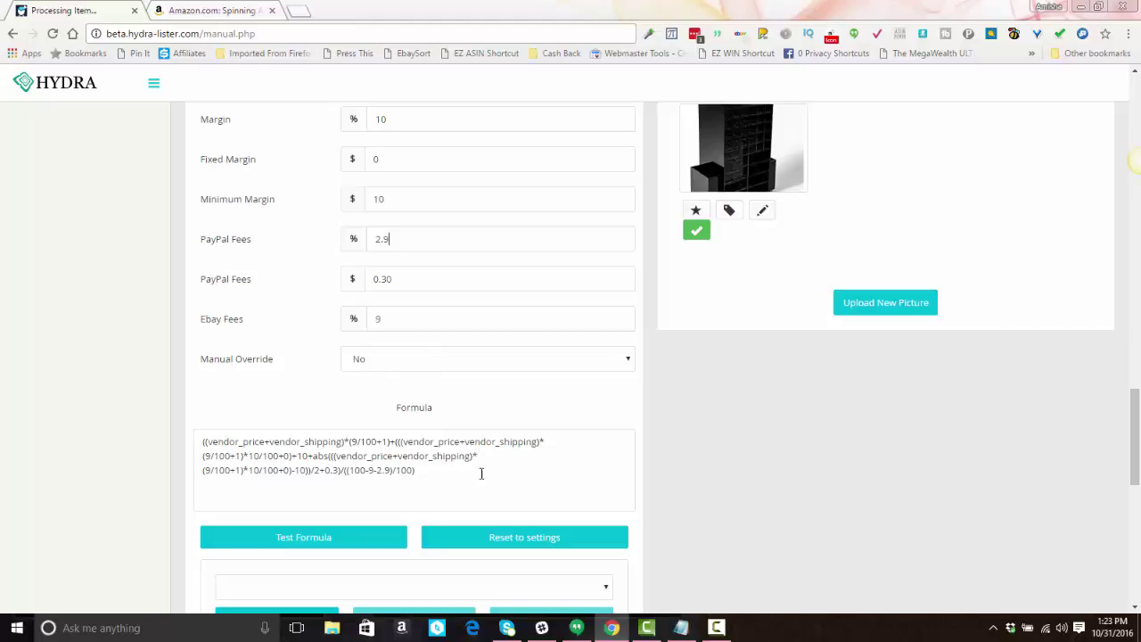
pyautogui.click(330, 539)
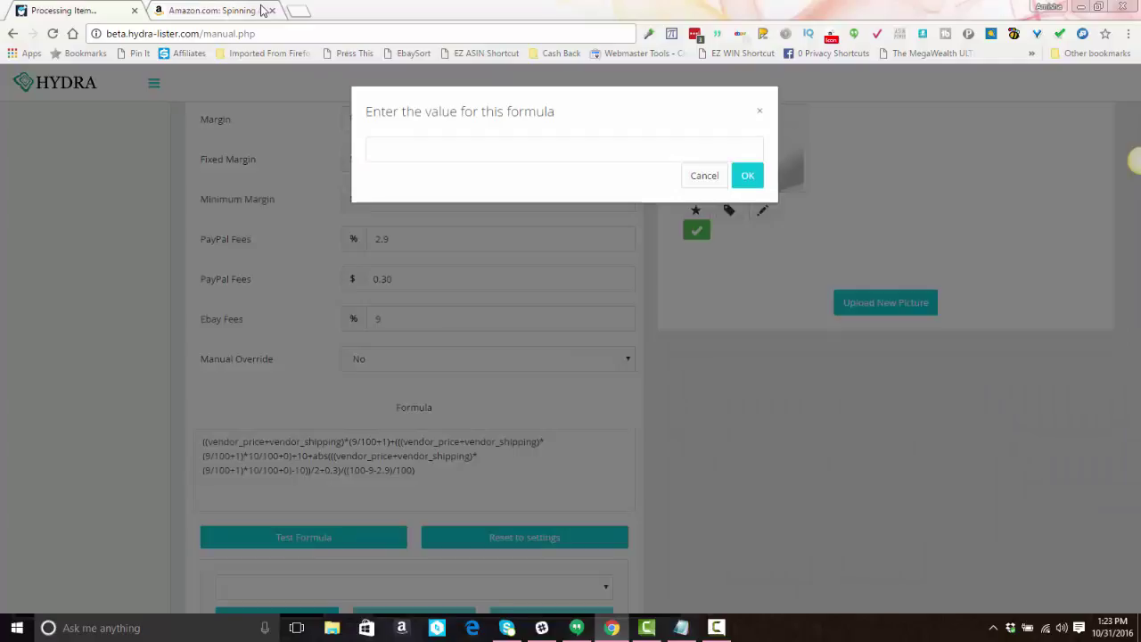
pyautogui.click(264, 11)
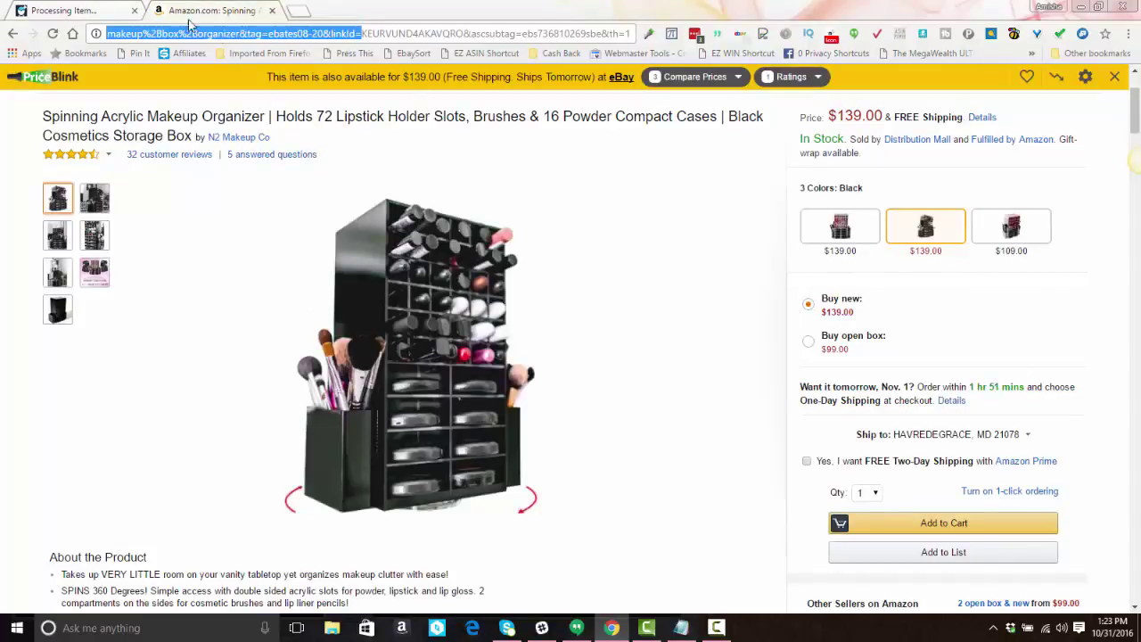
pyautogui.click(105, 8)
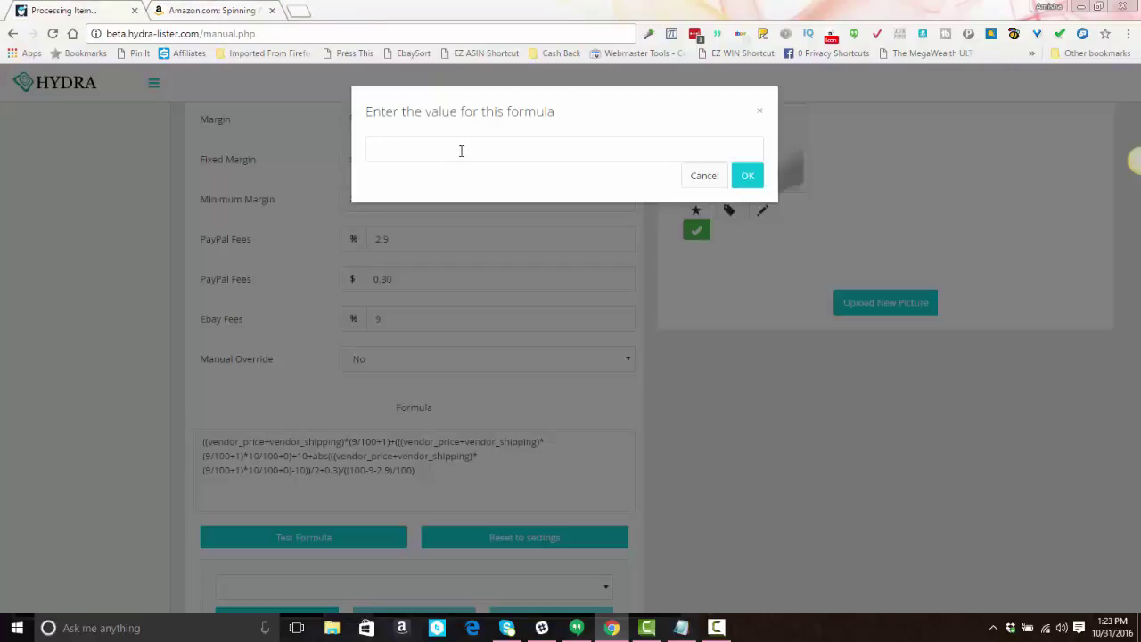
pyautogui.click(461, 151)
pyautogui.write('139.00')
pyautogui.click(749, 177)
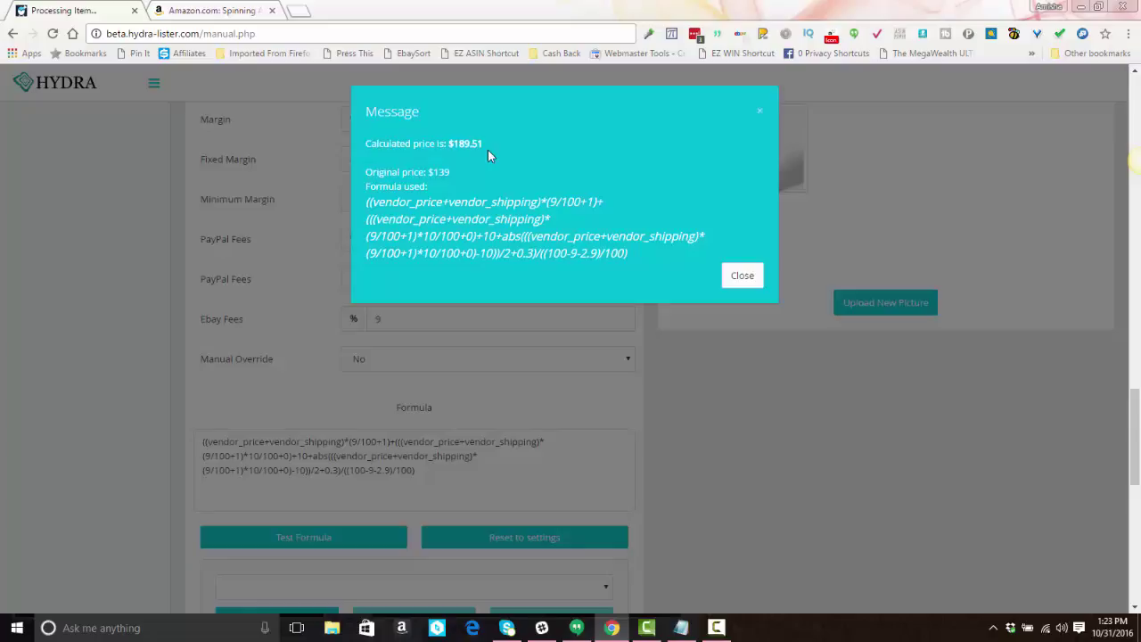
pyautogui.click(740, 276)
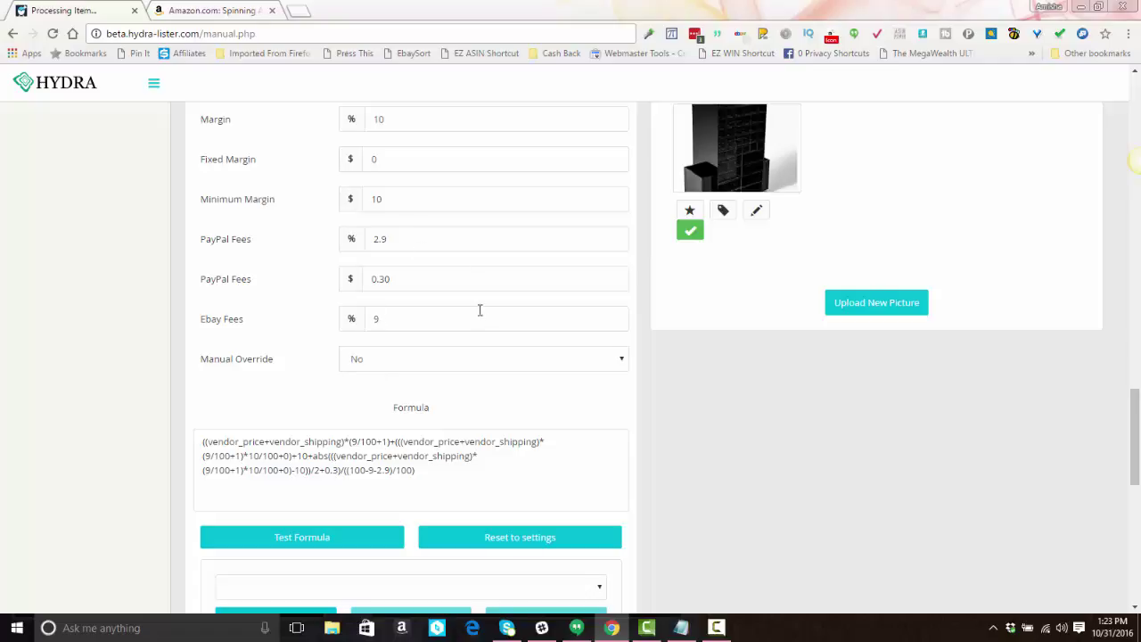
pyautogui.scroll(-2, 480, 310)
pyautogui.scroll(2, 479, 318)
# Reset pricing to saved settings (0% margin, $2 fixed, $2 minimum) and review the item settings.
pyautogui.click(538, 538)
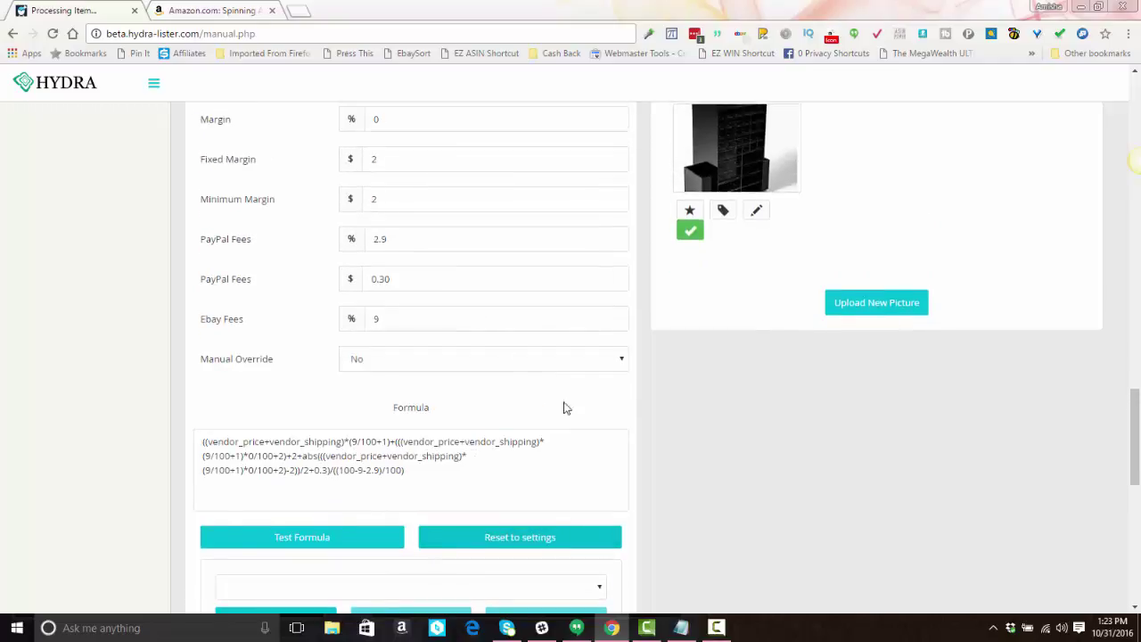
pyautogui.scroll(2, 499, 312)
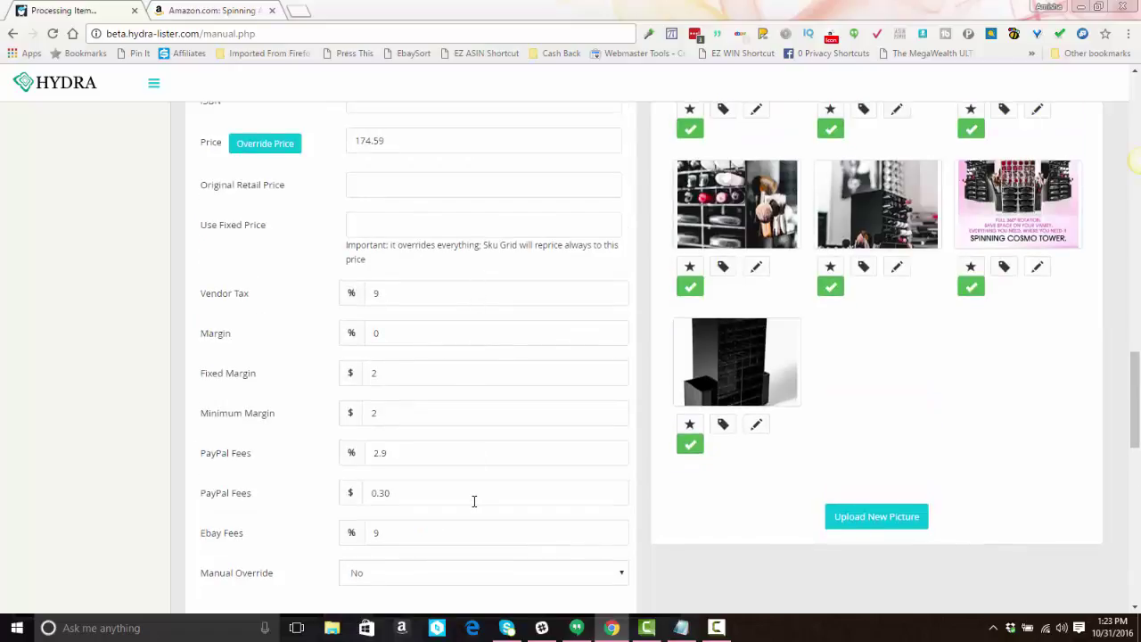
pyautogui.scroll(-1, 474, 502)
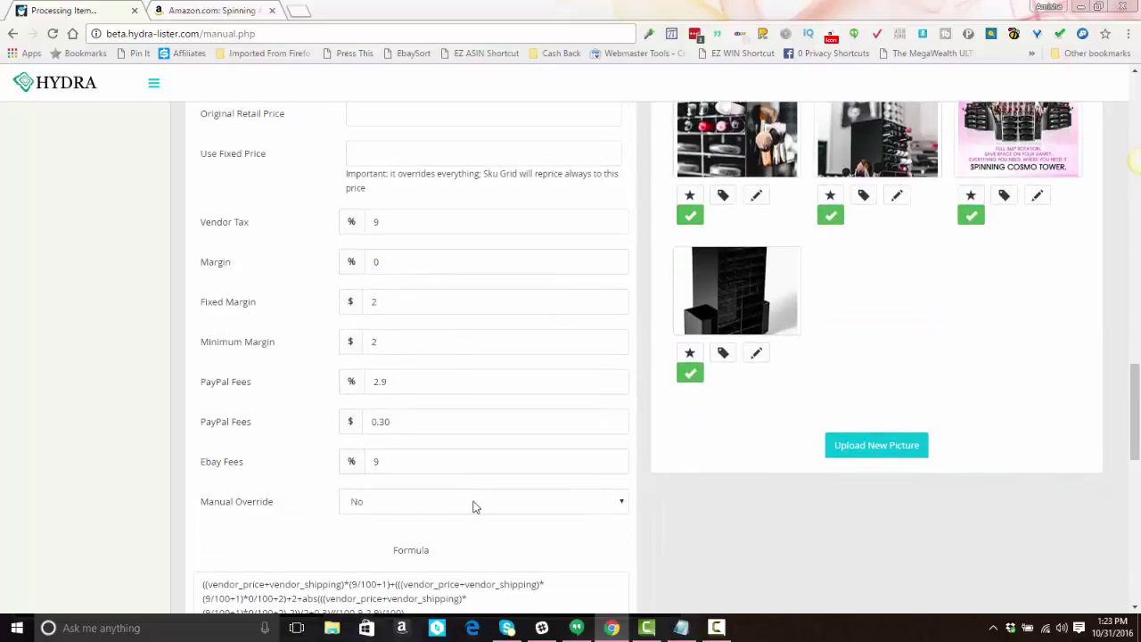
pyautogui.scroll(-1, 476, 499)
pyautogui.scroll(1, 499, 489)
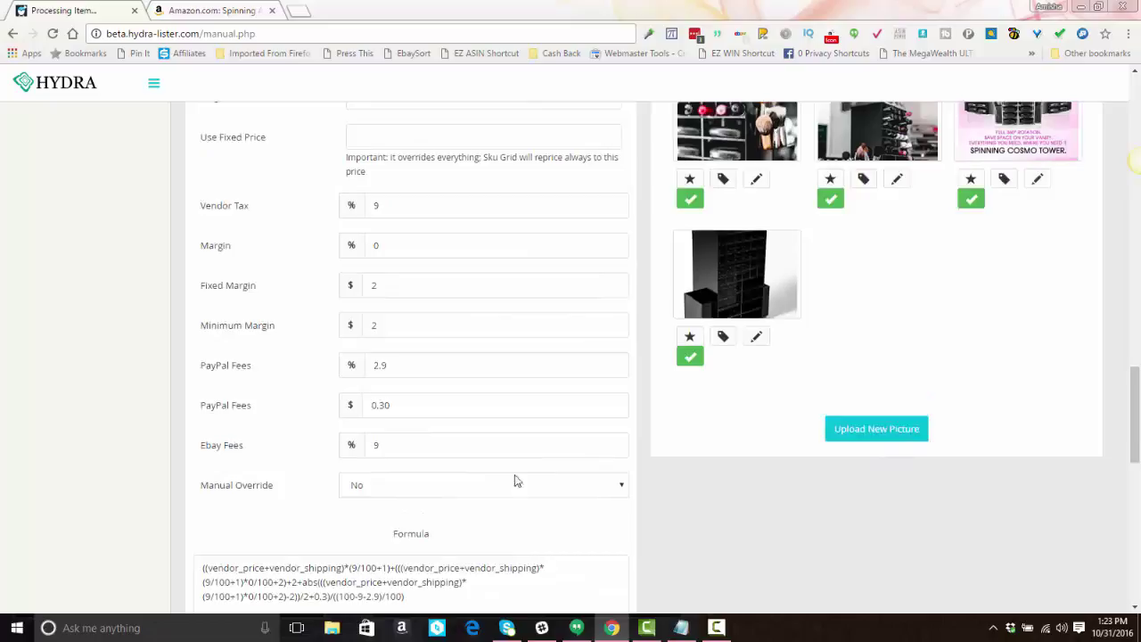
pyautogui.scroll(5, 552, 464)
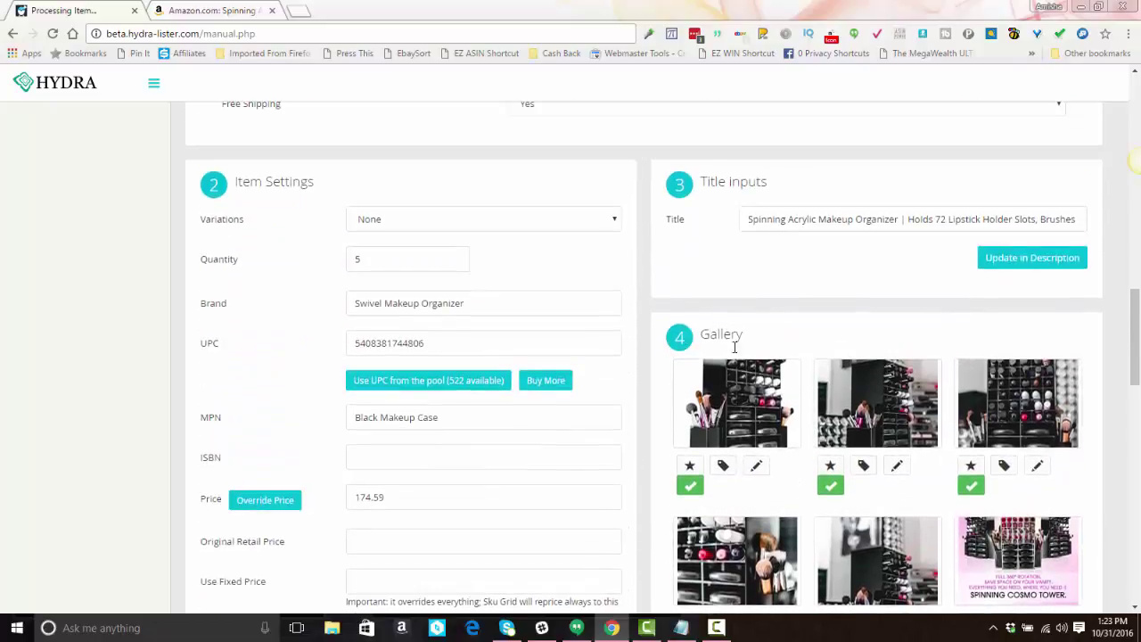
pyautogui.scroll(-1, 507, 408)
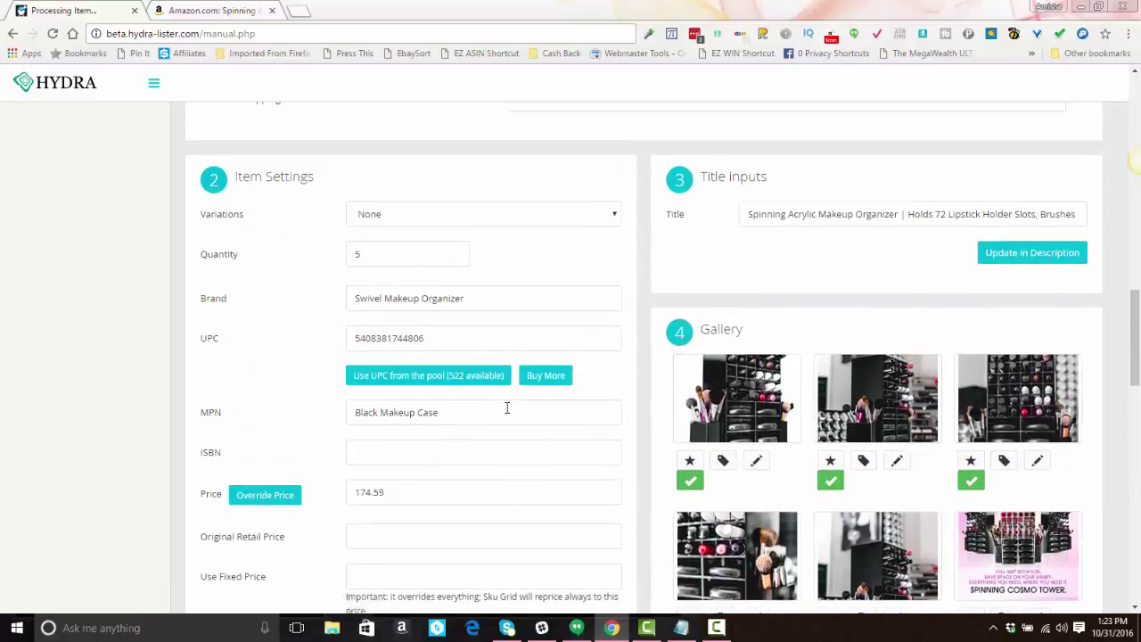
pyautogui.scroll(-4, 506, 407)
# Remove the separator after Organizer, the word Holds, and the comma after Slots from the title.
pyautogui.scroll(4, 558, 365)
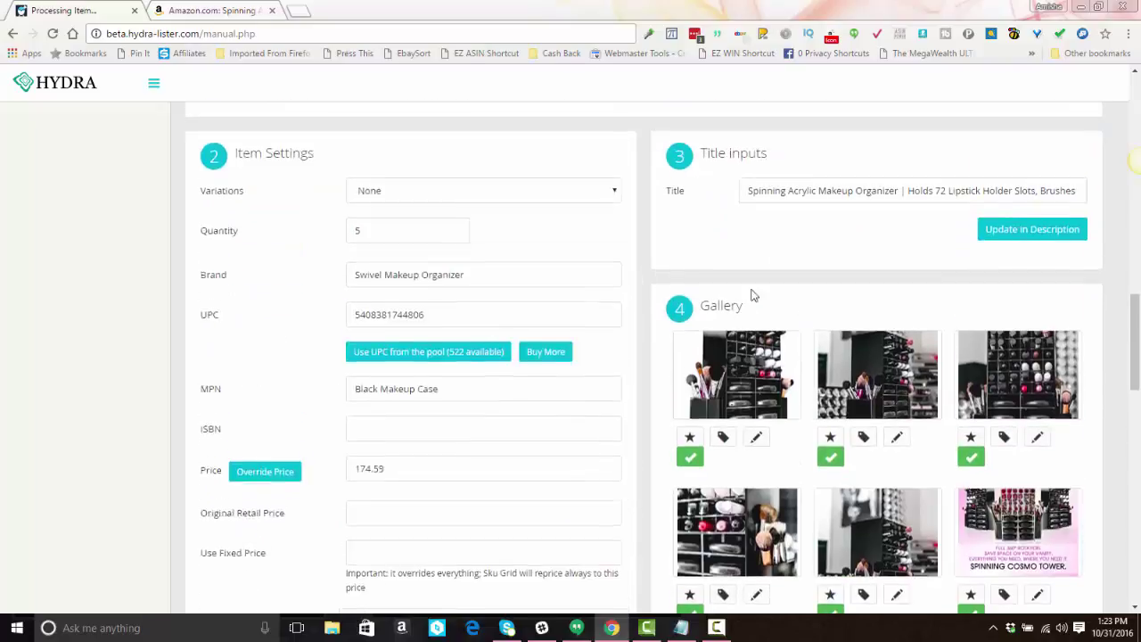
pyautogui.scroll(1, 740, 258)
pyautogui.doubleClick(758, 218)
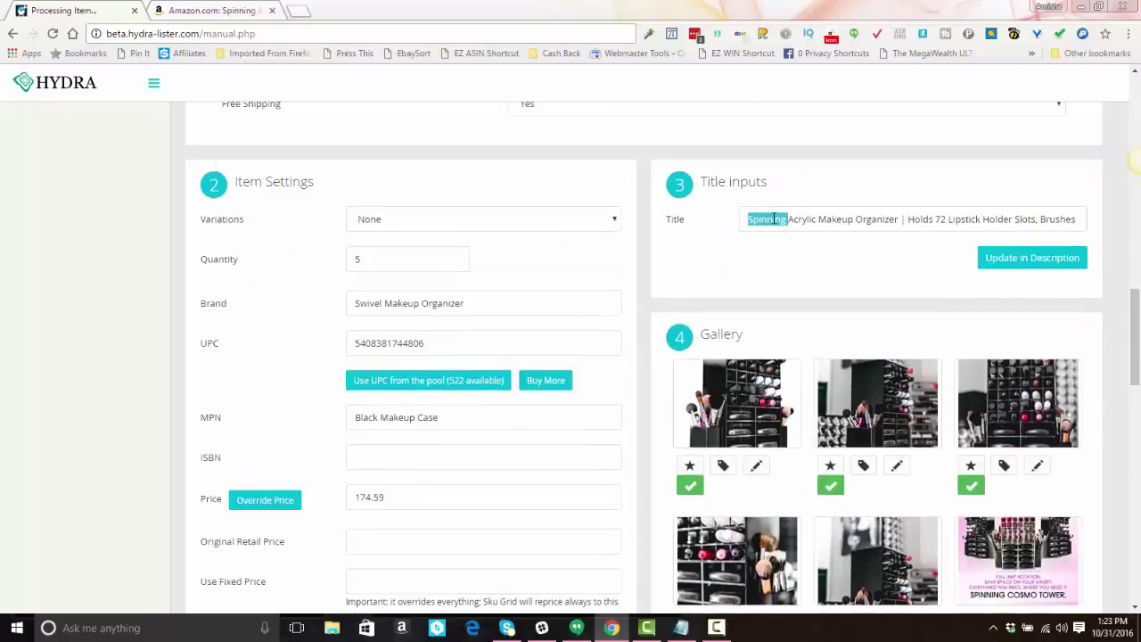
pyautogui.click(862, 223)
pyautogui.press('BackSpace')
pyautogui.press('BackSpace')
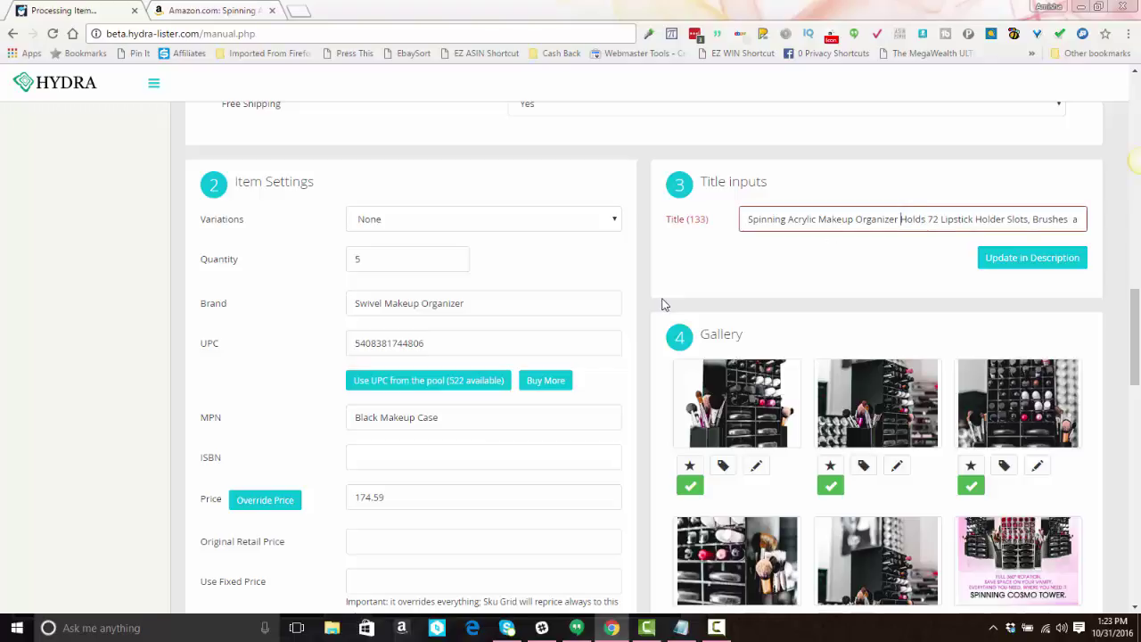
pyautogui.press('BackSpace')
pyautogui.tripleClick(914, 222)
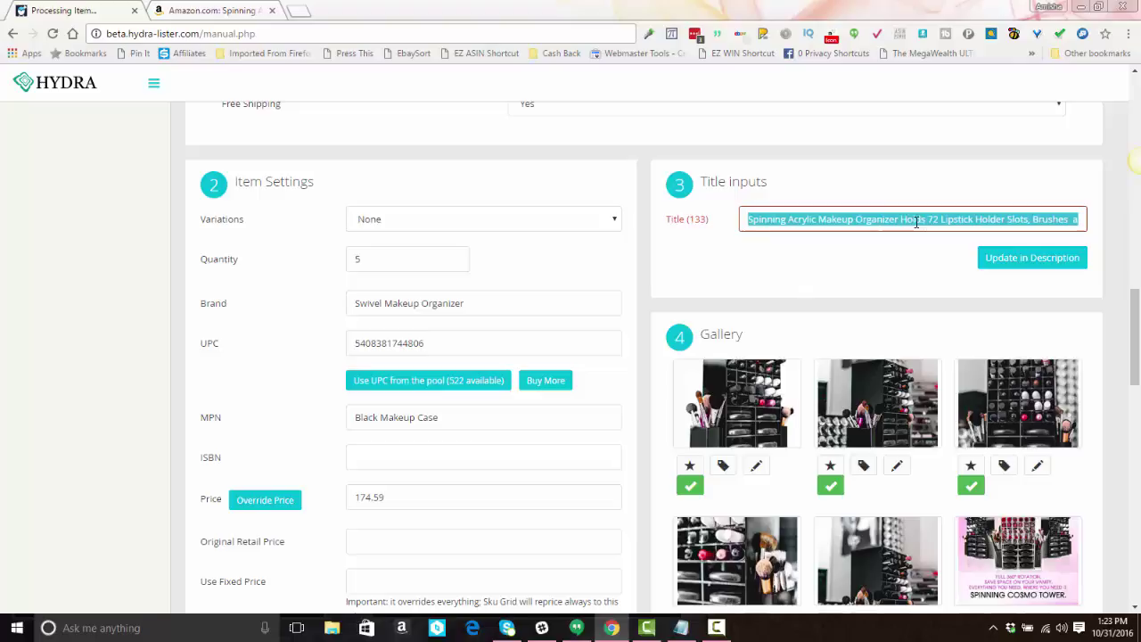
pyautogui.doubleClick(914, 222)
pyautogui.press('BackSpace')
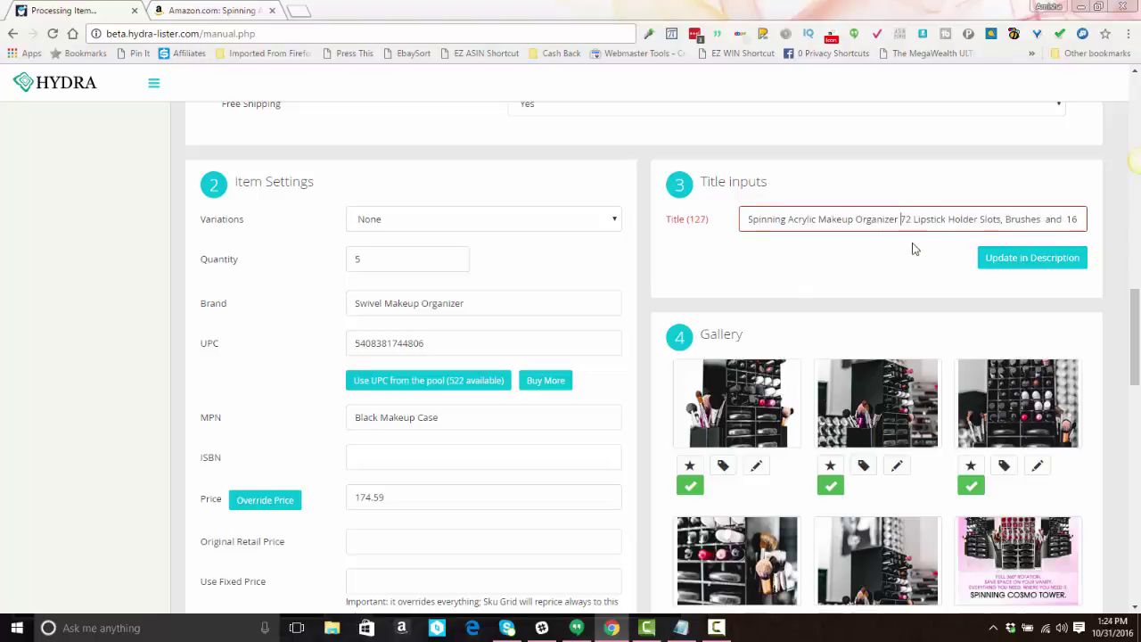
pyautogui.click(1006, 220)
pyautogui.press('BackSpace')
# Replace 'and' with '&', drop the pipe, Black and Cosmetics, and make 'Case' 'Cases'.
pyautogui.moveTo(1042, 219); pyautogui.dragTo(1076, 219)
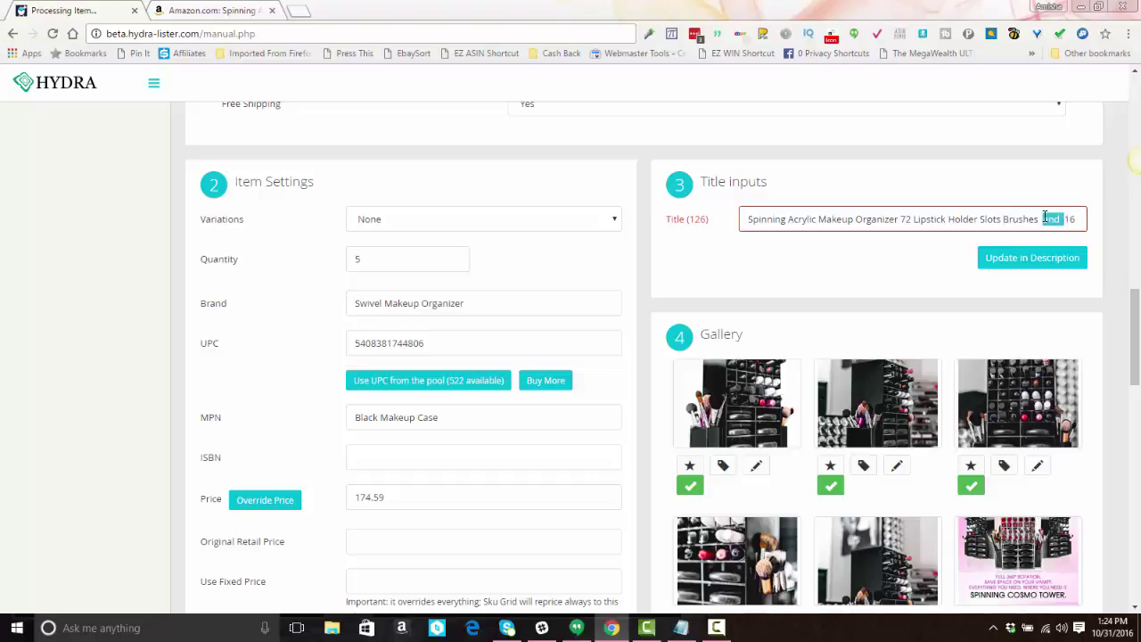
pyautogui.write('&')
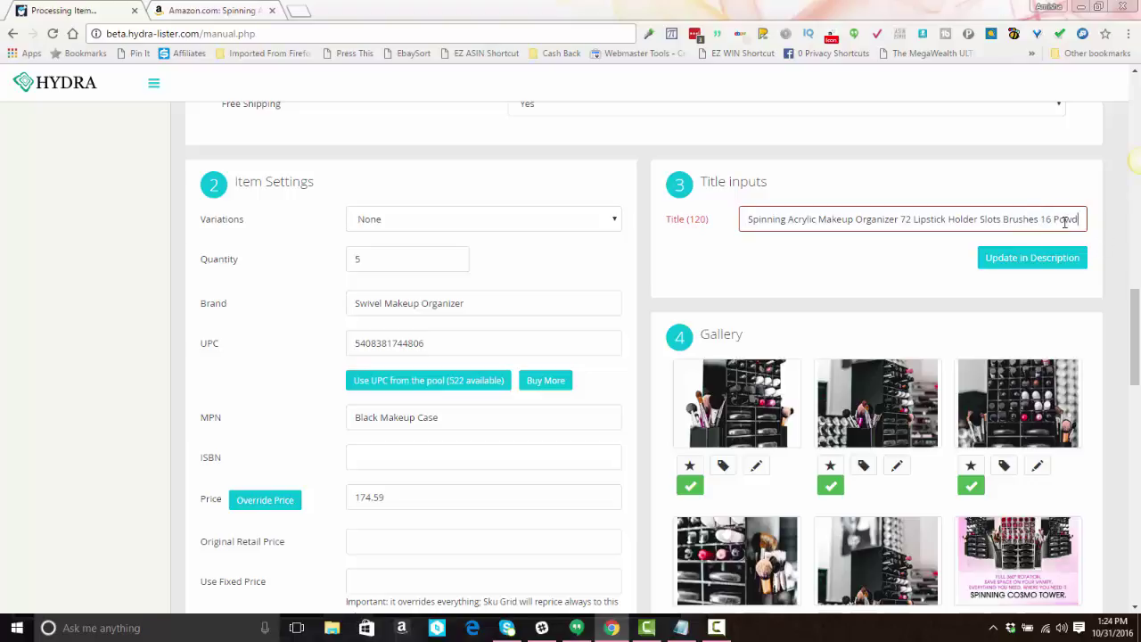
pyautogui.press('Right')
pyautogui.press('Right')
pyautogui.press('Right')
pyautogui.press('Right')
pyautogui.press('Right')
pyautogui.press('Right')
pyautogui.press('Right')
pyautogui.press('Right')
pyautogui.press('Right')
pyautogui.press('Right')
pyautogui.press('Right')
pyautogui.press('Right')
pyautogui.press('Right')
pyautogui.press('Right')
pyautogui.press('Right')
pyautogui.press('Right')
pyautogui.press('Right')
pyautogui.press('Right')
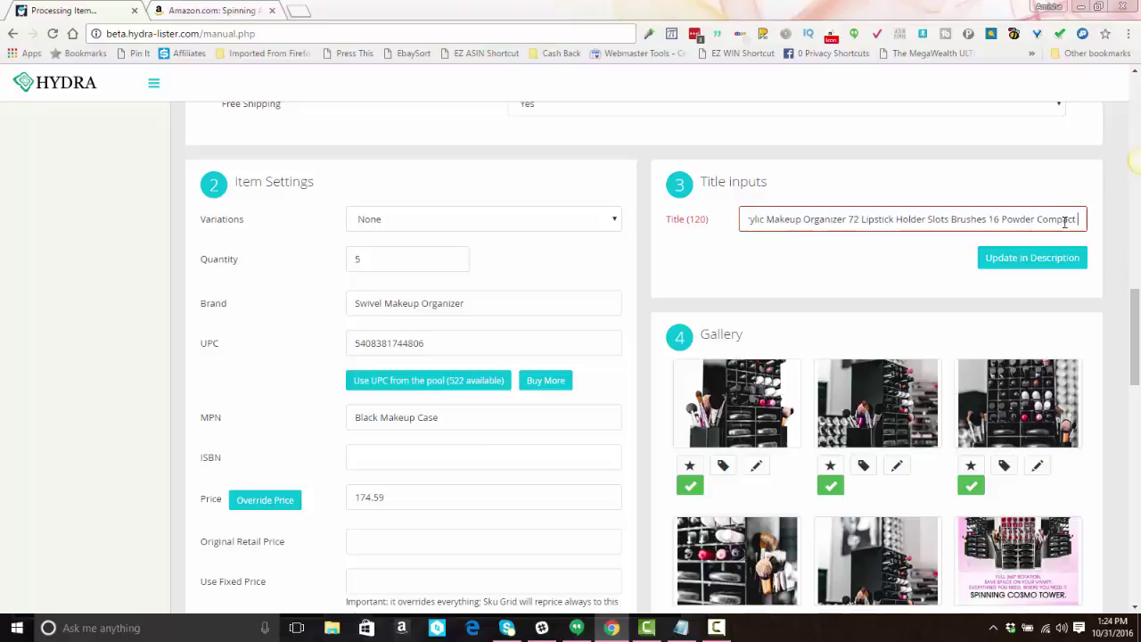
pyautogui.press('Right')
pyautogui.press('Right')
pyautogui.press('Right')
pyautogui.press('Right')
pyautogui.press('Right')
pyautogui.press('Right')
pyautogui.press('Right')
pyautogui.press('Right')
pyautogui.press('Right')
pyautogui.press('Right')
pyautogui.press('Right')
pyautogui.press('Right')
pyautogui.press('Right')
pyautogui.press('Right')
pyautogui.press('Right')
pyautogui.press('Right')
pyautogui.press('Right')
pyautogui.press('Right')
pyautogui.press('Right')
pyautogui.press('Right')
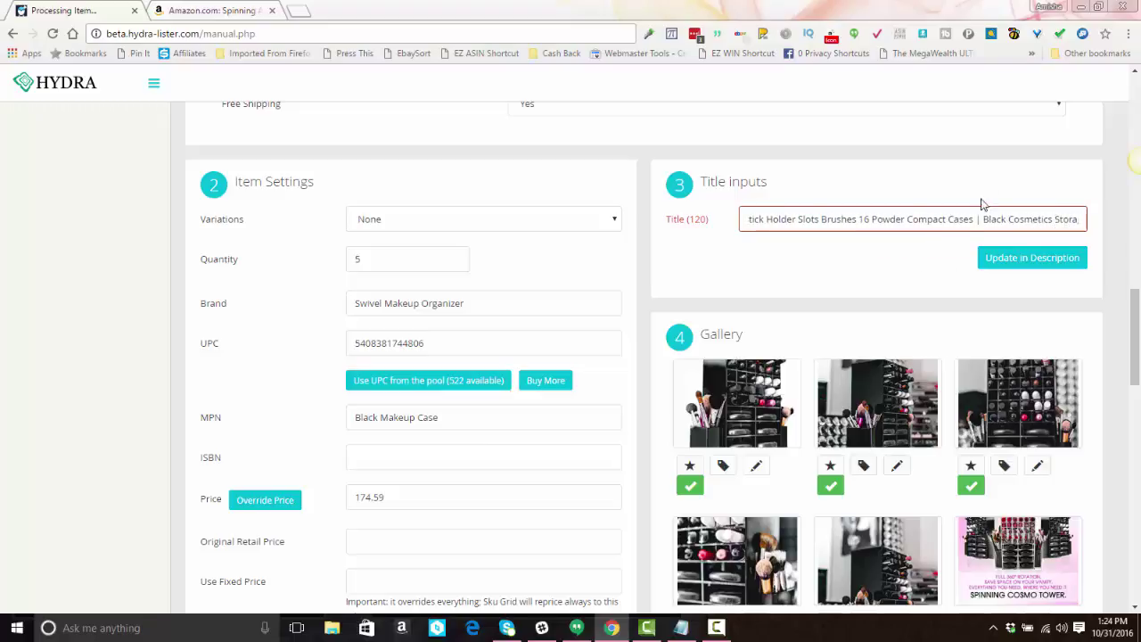
pyautogui.doubleClick(991, 220)
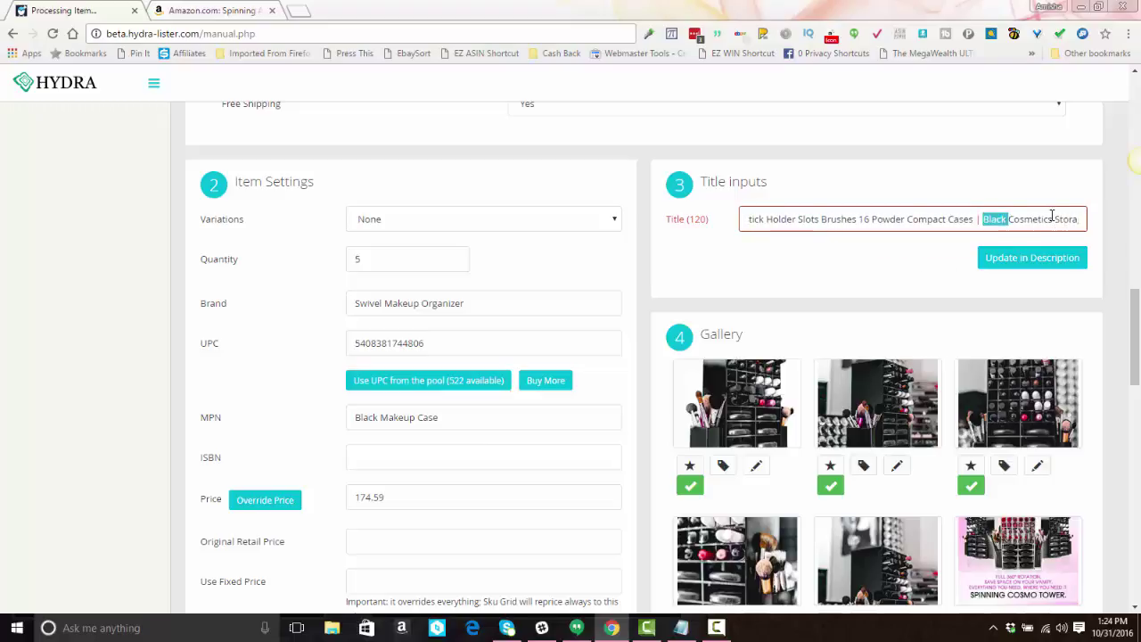
pyautogui.press('BackSpace')
pyautogui.press('BackSpace')
pyautogui.press('BackSpace')
pyautogui.press('BackSpace')
pyautogui.press('BackSpace')
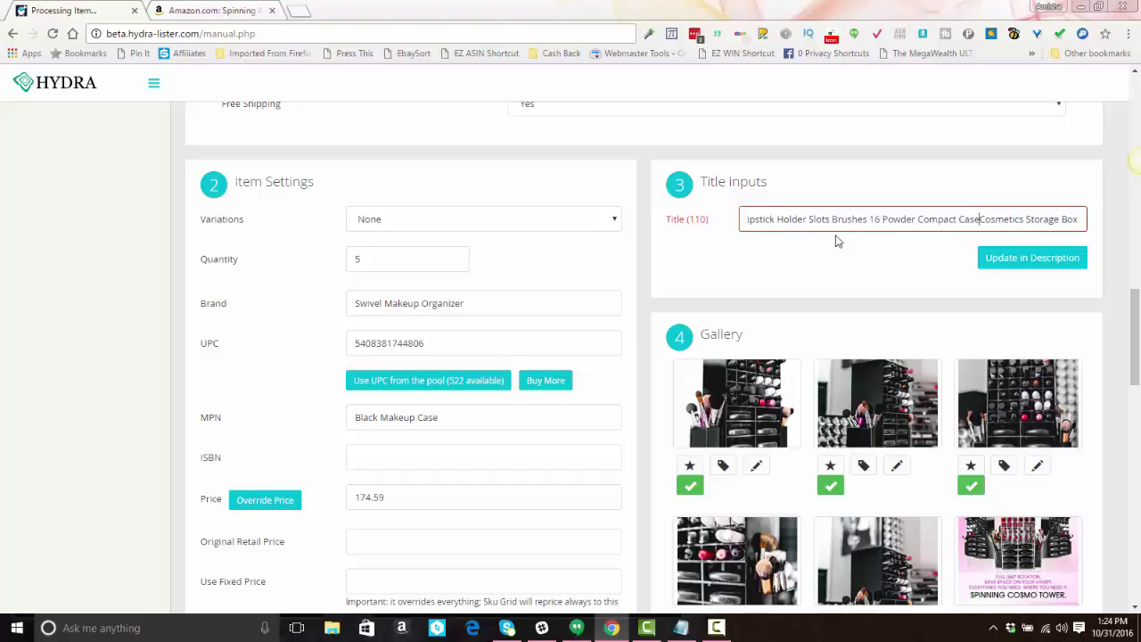
pyautogui.write('s')
pyautogui.hotkey('shift', 'Right')
pyautogui.hotkey('shift', 'Right')
pyautogui.hotkey('shift', 'Right')
pyautogui.hotkey('shift', 'Right')
pyautogui.hotkey('shift', 'Right')
pyautogui.hotkey('shift', 'Right')
pyautogui.hotkey('shift', 'Right')
pyautogui.press('BackSpace')
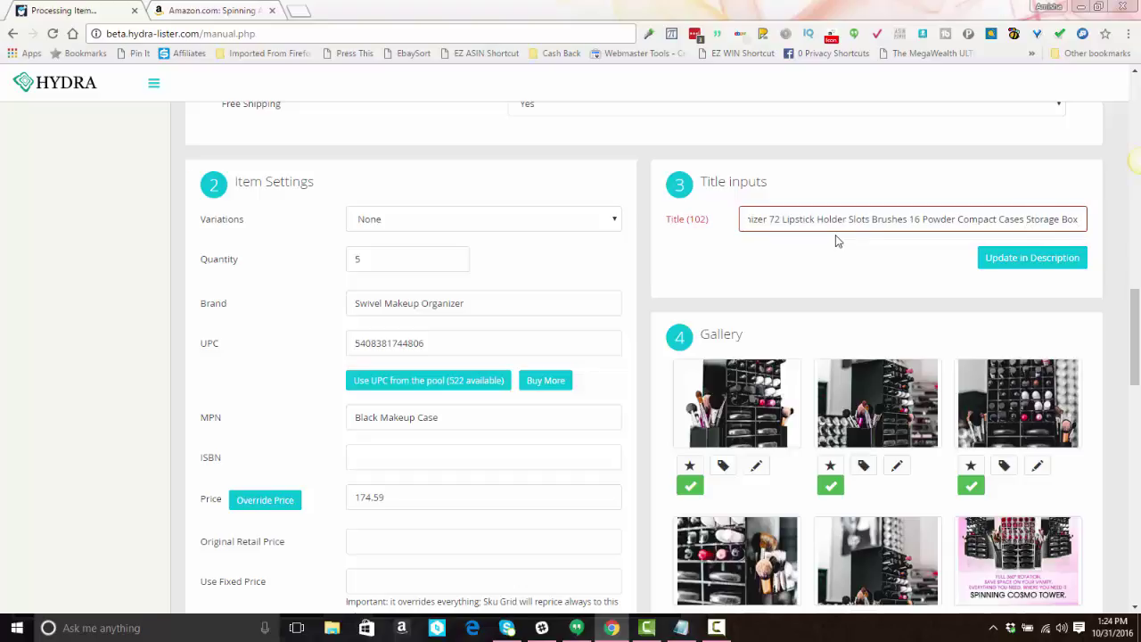
pyautogui.click(881, 223)
# Delete the words 'Slots' and 'Powder' from the item title.
pyautogui.doubleClick(858, 223)
pyautogui.press('BackSpace')
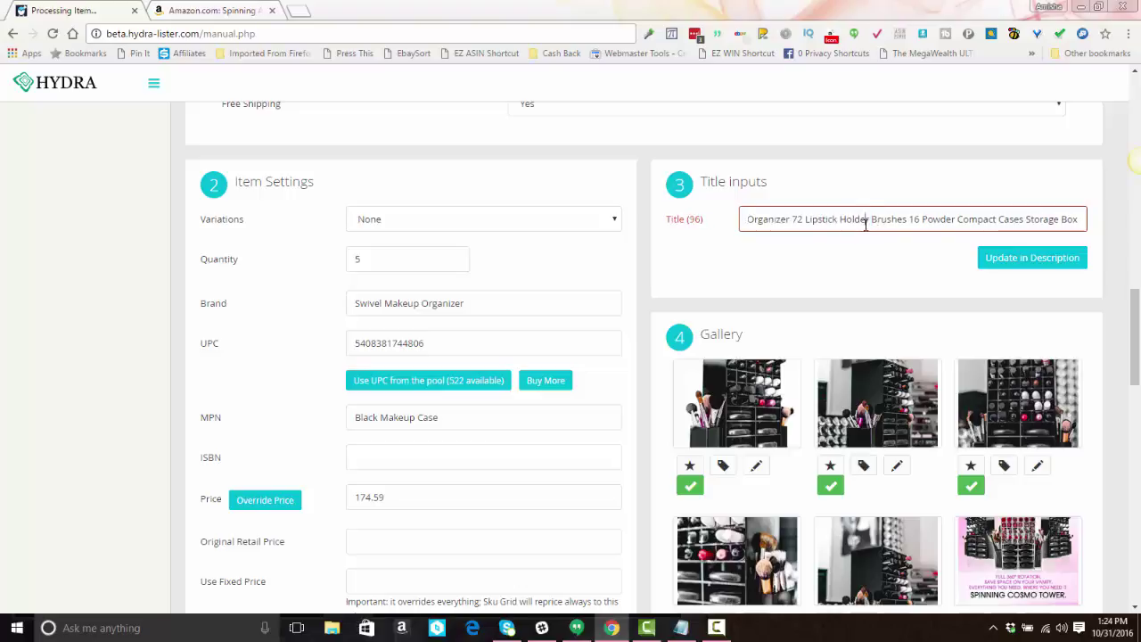
pyautogui.doubleClick(856, 220)
pyautogui.press('Home')
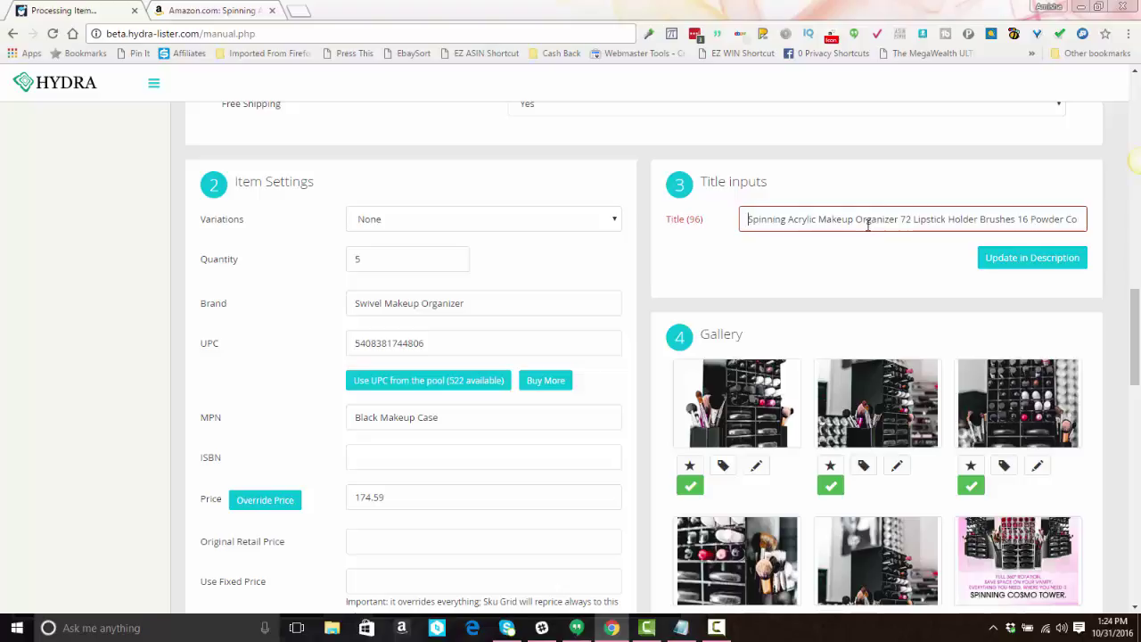
pyautogui.click(1013, 220)
pyautogui.press('Right')
pyautogui.press('Right')
pyautogui.press('Right')
pyautogui.press('Right')
pyautogui.press('Right')
pyautogui.press('Right')
pyautogui.press('Right')
pyautogui.press('Right')
pyautogui.press('Right')
pyautogui.press('Right')
pyautogui.press('Right')
pyautogui.press('Right')
pyautogui.press('Right')
pyautogui.press('Right')
pyautogui.press('Right')
pyautogui.press('Right')
pyautogui.press('Right')
pyautogui.press('Right')
pyautogui.press('Right')
pyautogui.press('Right')
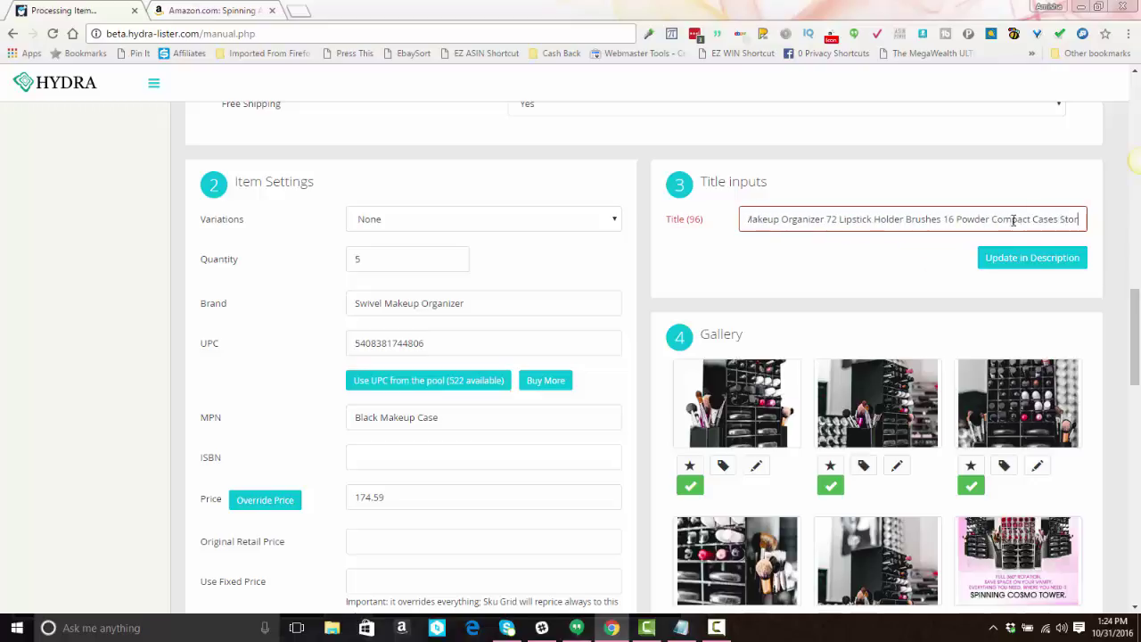
pyautogui.press('Right')
pyautogui.press('Right')
pyautogui.press('Right')
pyautogui.press('Right')
pyautogui.press('Right')
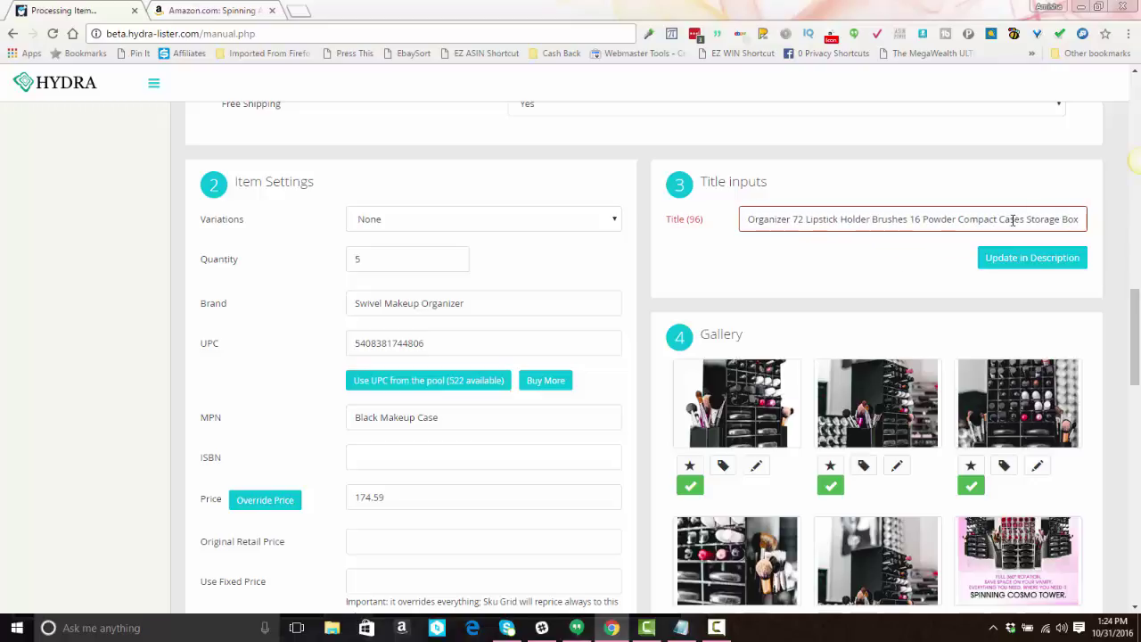
pyautogui.doubleClick(937, 218)
pyautogui.press('BackSpace')
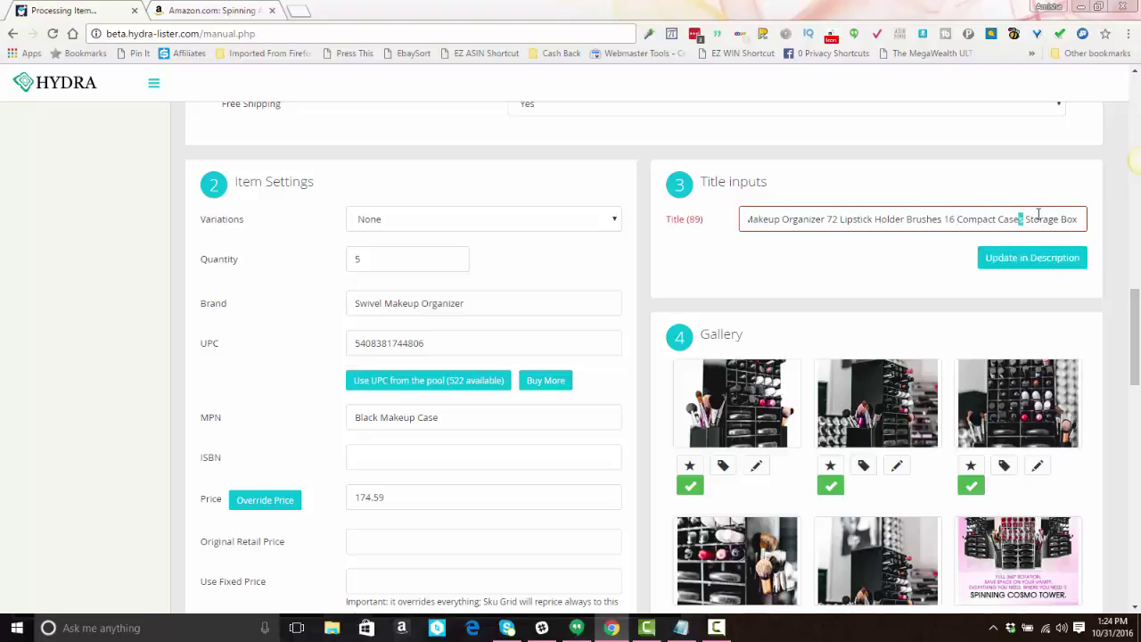
# Remove the extra space after 'Case', change 'Brushes' to 'Brush', and delete '72' and 'To'.
pyautogui.press('BackSpace')
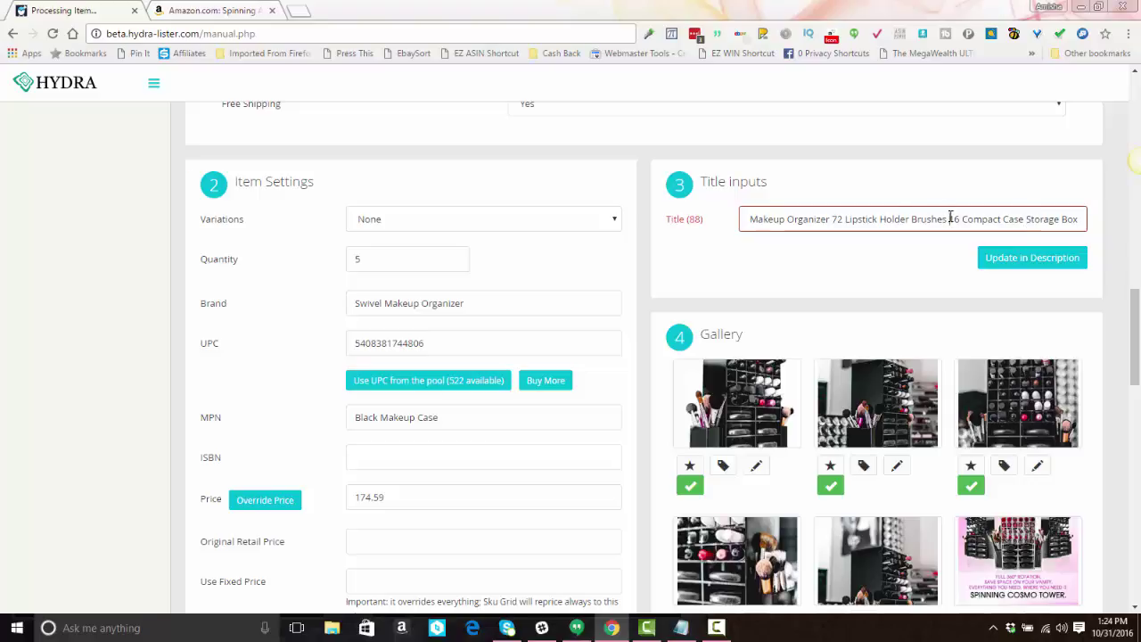
pyautogui.press('BackSpace')
pyautogui.press('BackSpace')
pyautogui.press('BackSpace')
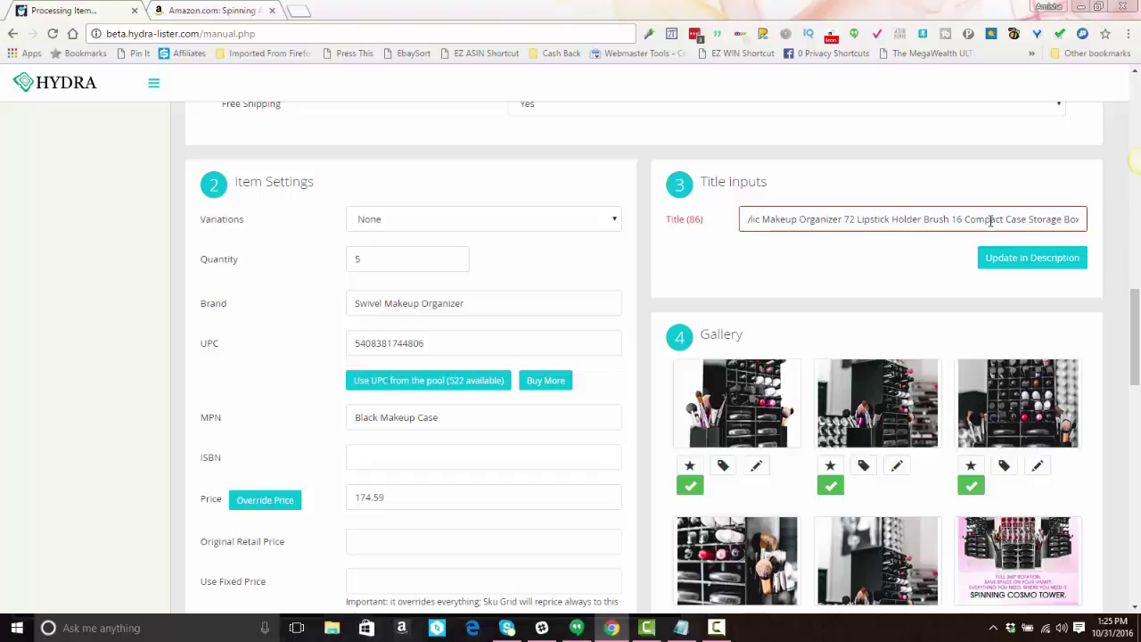
pyautogui.doubleClick(849, 219)
pyautogui.press('BackSpace')
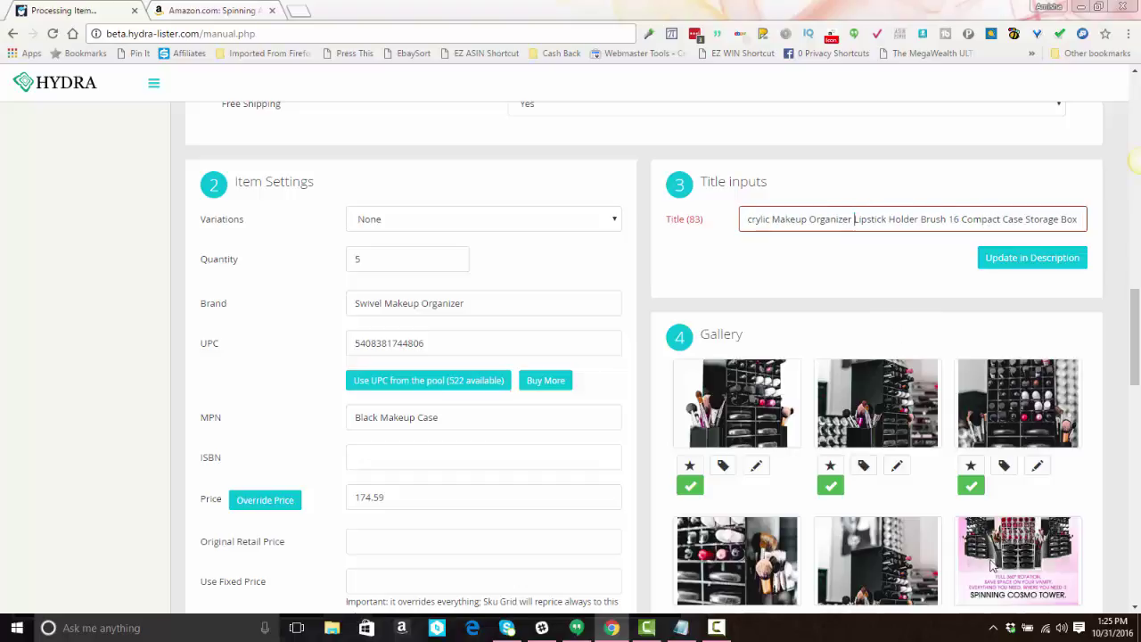
pyautogui.doubleClick(953, 220)
pyautogui.press('BackSpace')
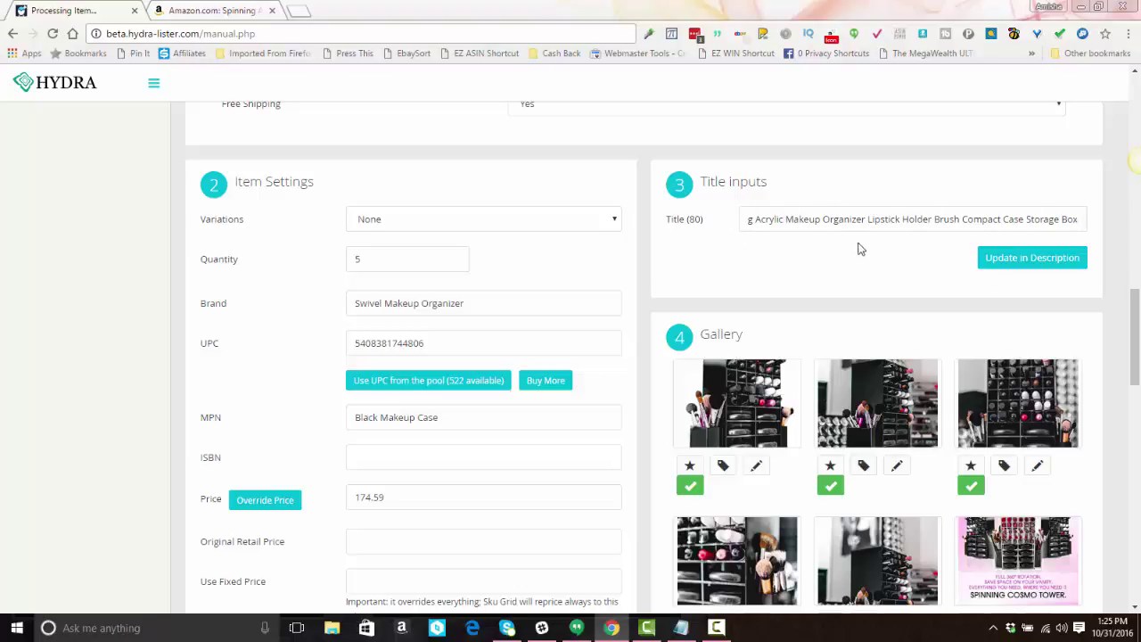
# Update the description with the new title and switch off the sixth gallery image, the Spinning Cosmo Tower promo.
pyautogui.click(1037, 264)
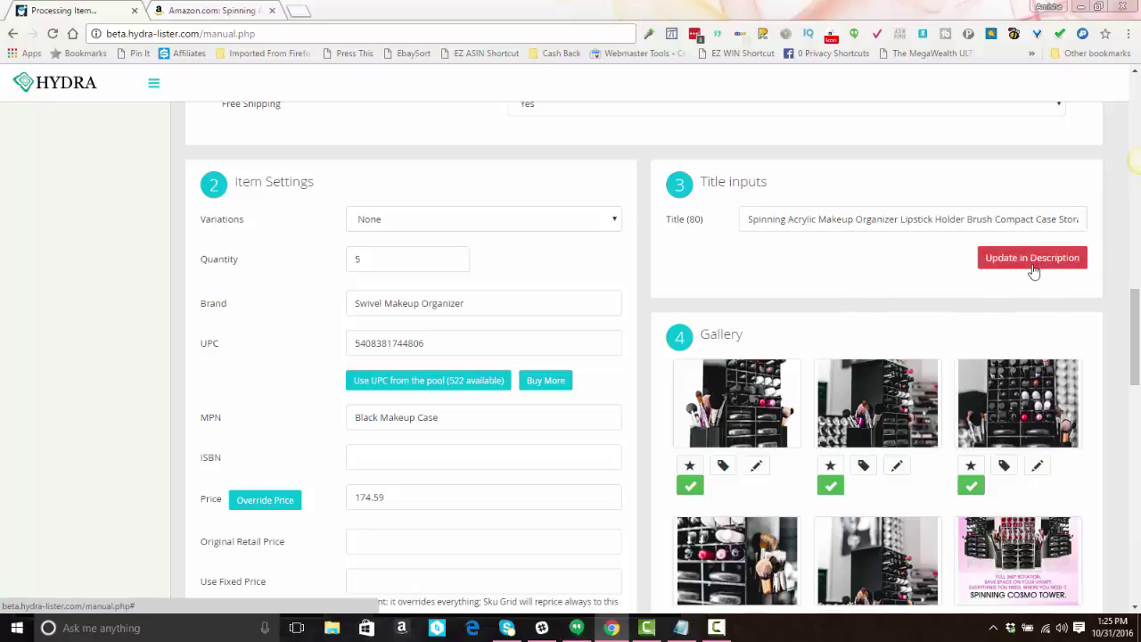
pyautogui.scroll(-4, 1095, 298)
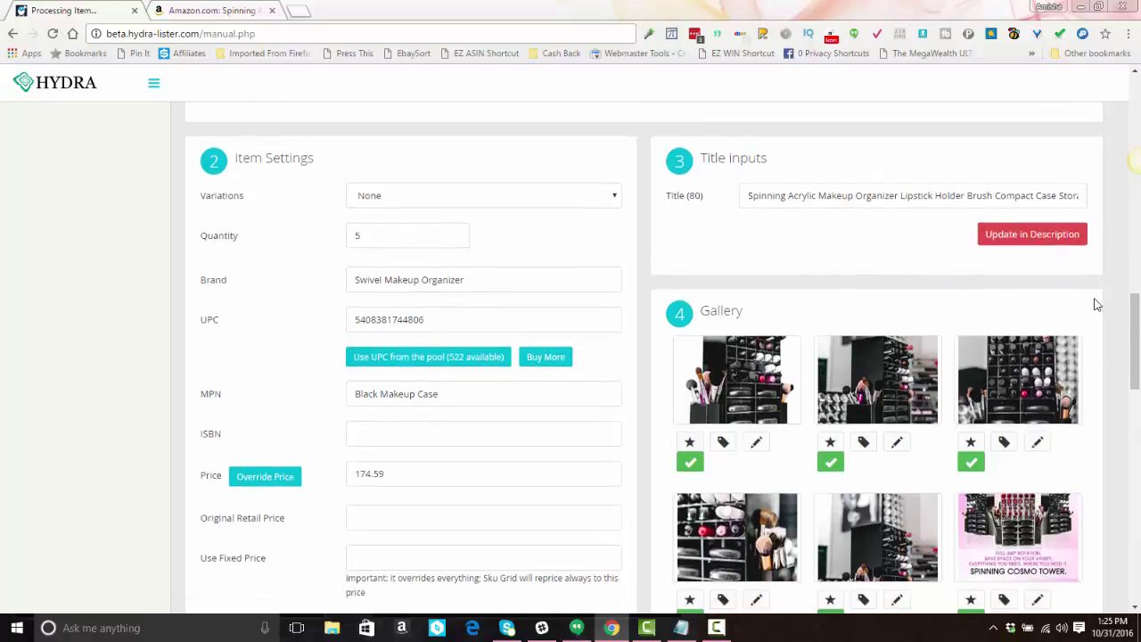
pyautogui.scroll(-10, 1097, 305)
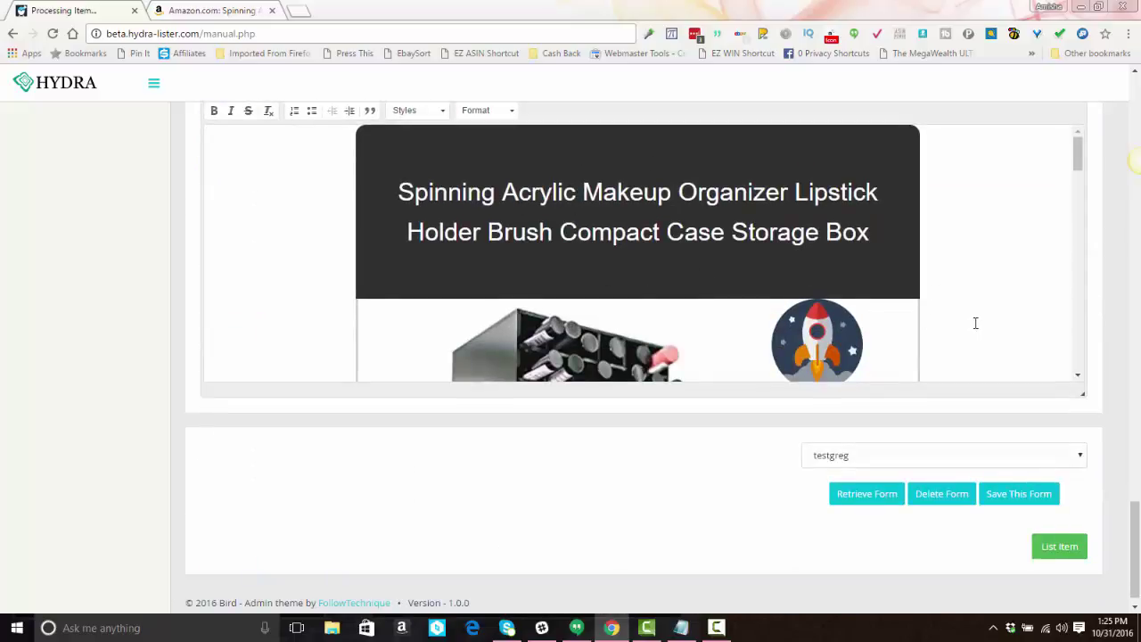
pyautogui.scroll(14, 975, 322)
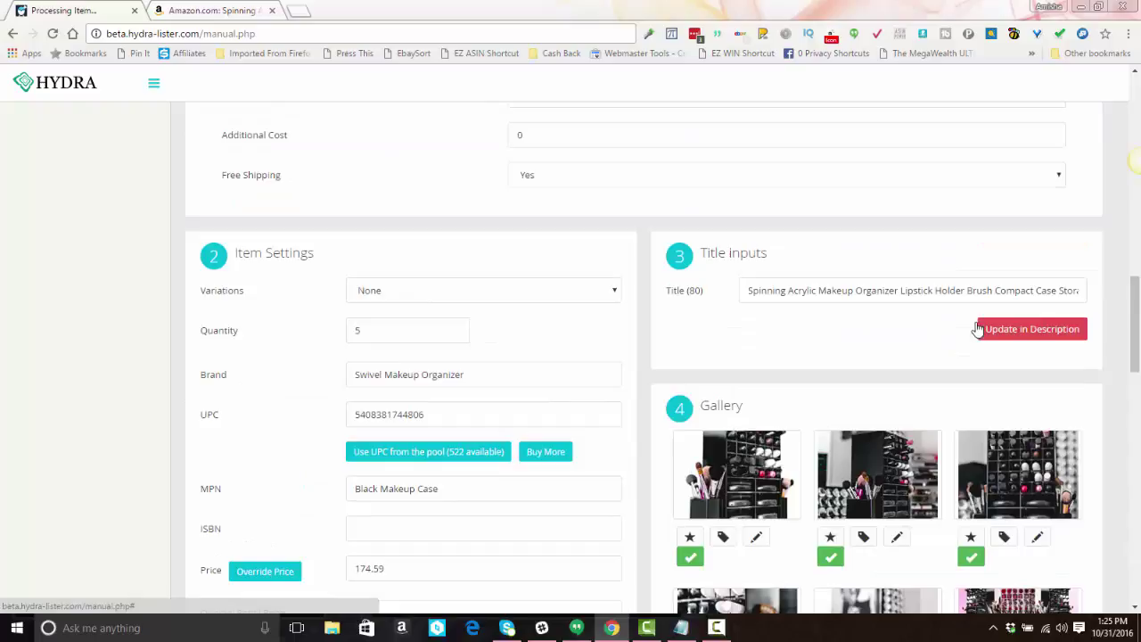
pyautogui.scroll(-1, 972, 330)
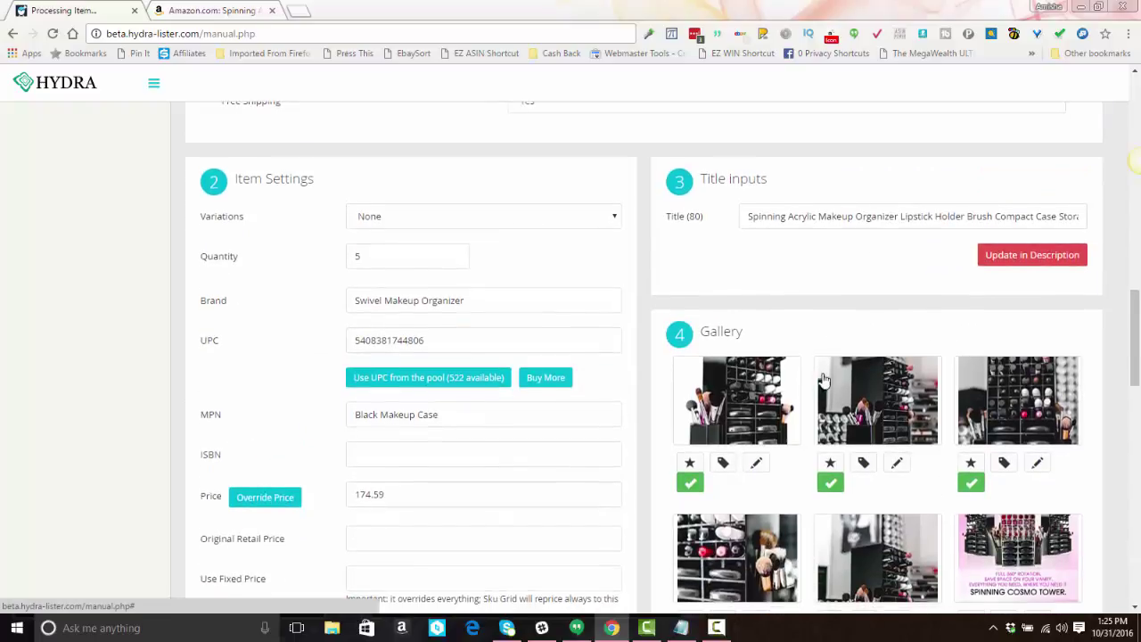
pyautogui.scroll(-1, 977, 375)
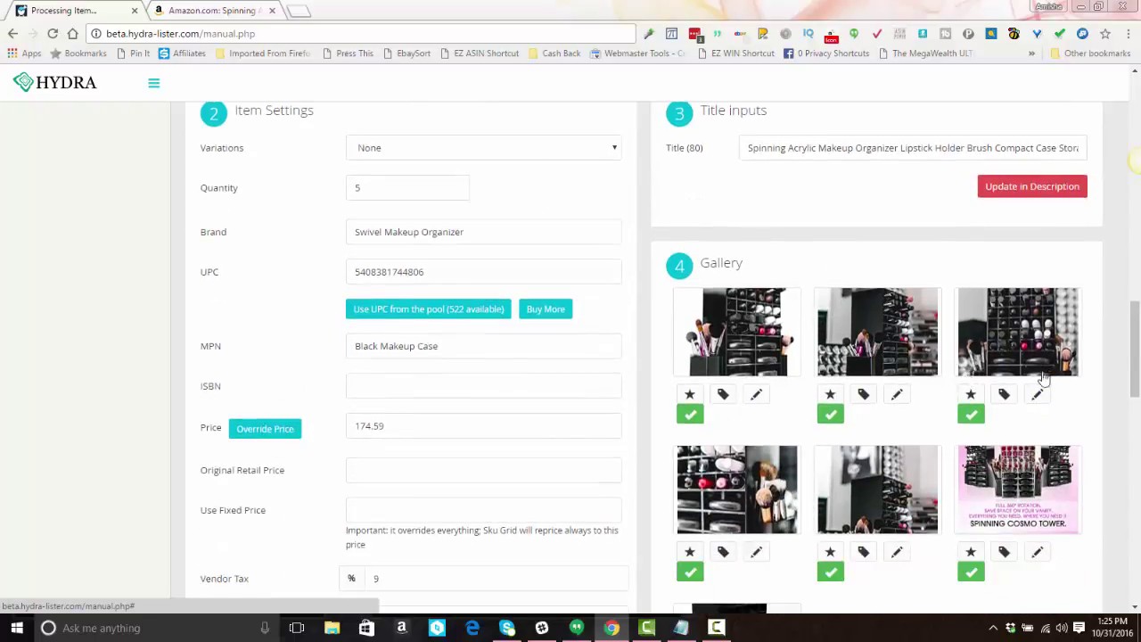
pyautogui.scroll(-1, 992, 389)
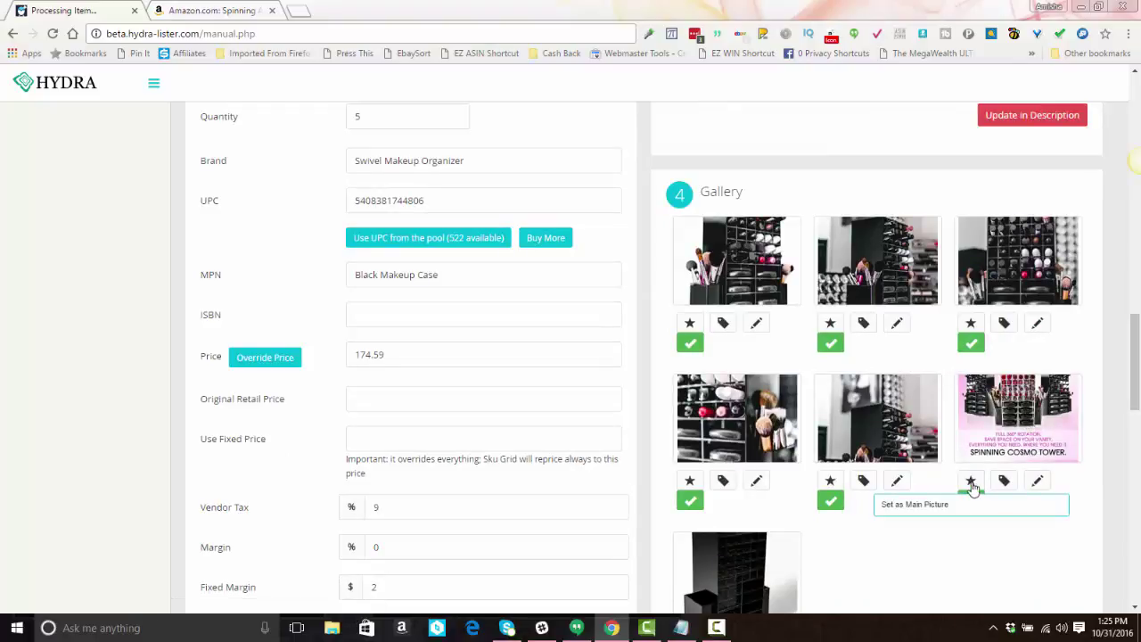
pyautogui.click(1003, 454)
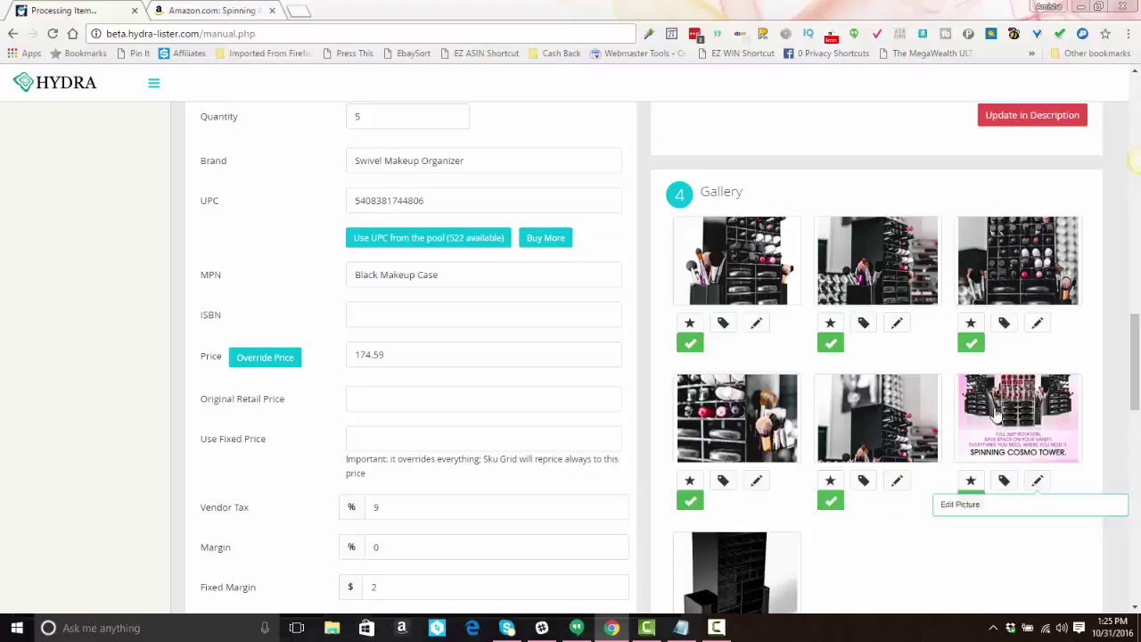
pyautogui.click(972, 504)
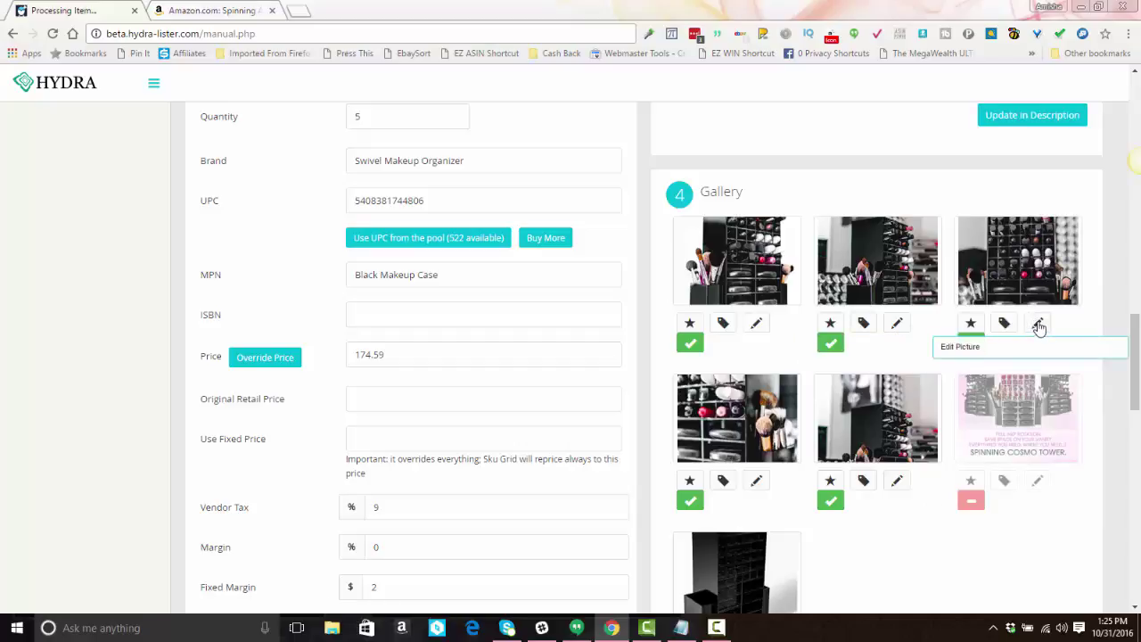
# Mirror the third gallery photo horizontally in the Photo Editor and apply it.
pyautogui.click(1038, 326)
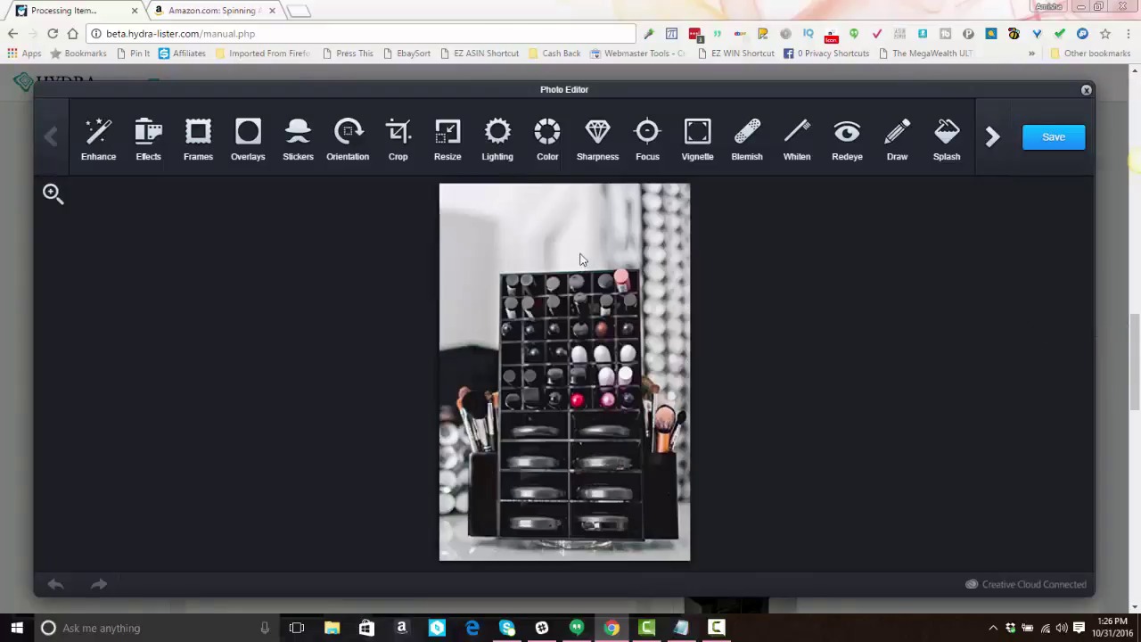
pyautogui.click(349, 134)
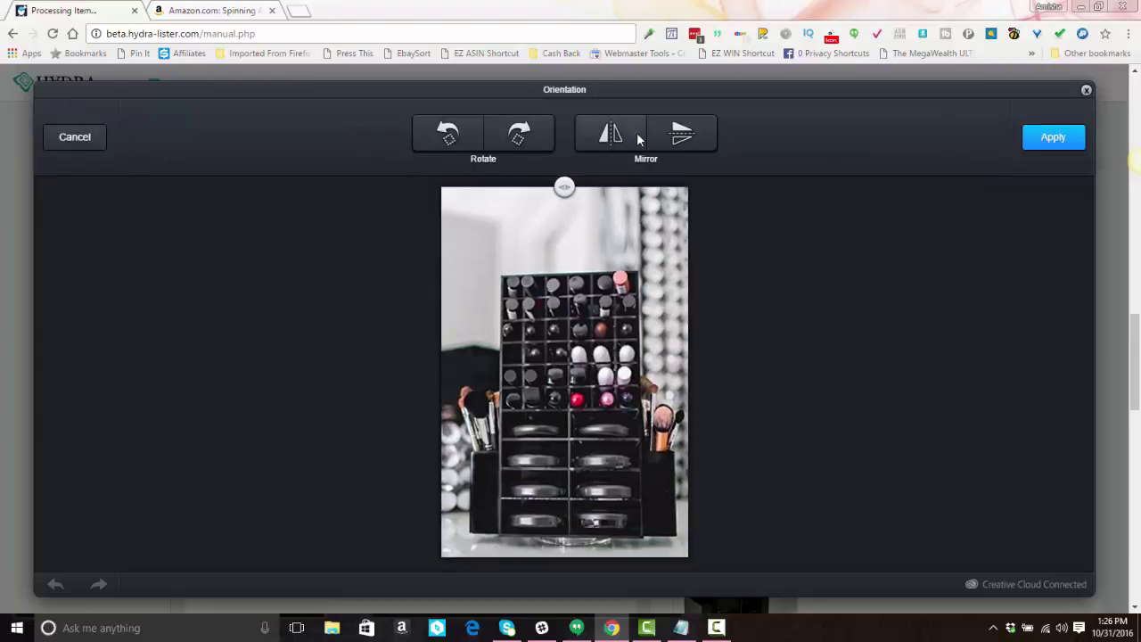
pyautogui.click(611, 132)
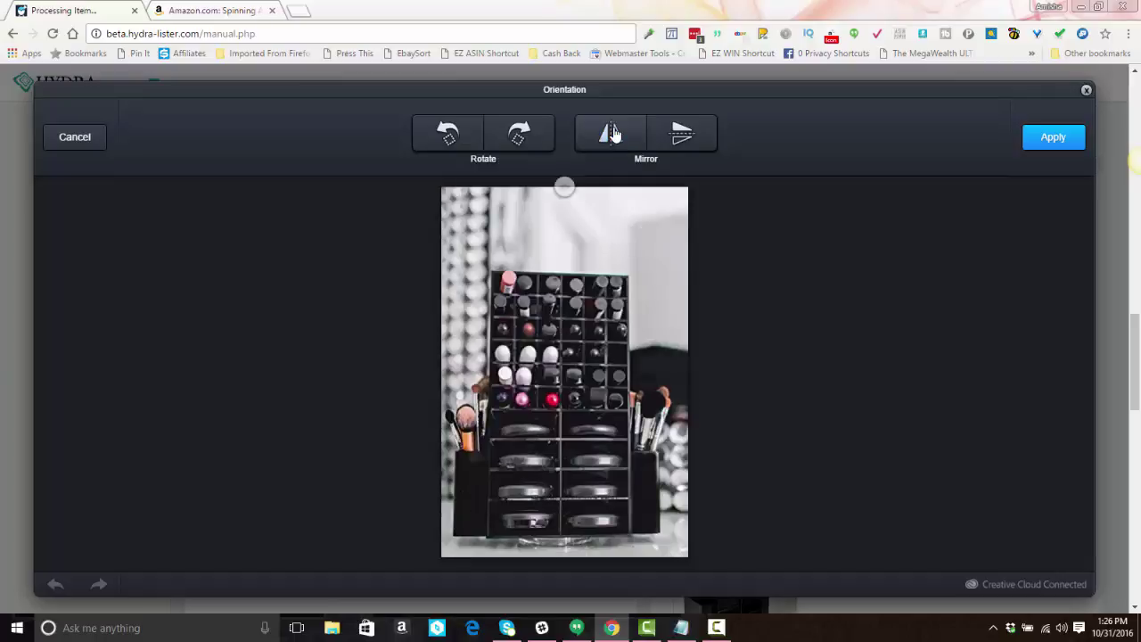
pyautogui.click(1057, 144)
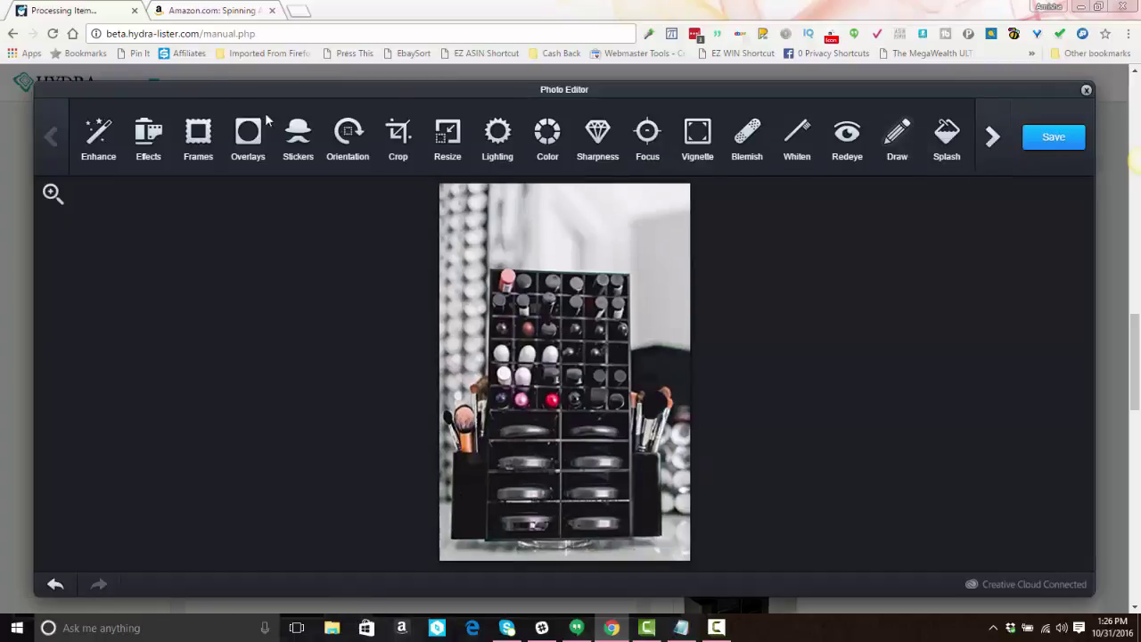
# Add a 'Store Name' text caption and move it to the bottom of the photo.
pyautogui.click(993, 145)
pyautogui.click(104, 134)
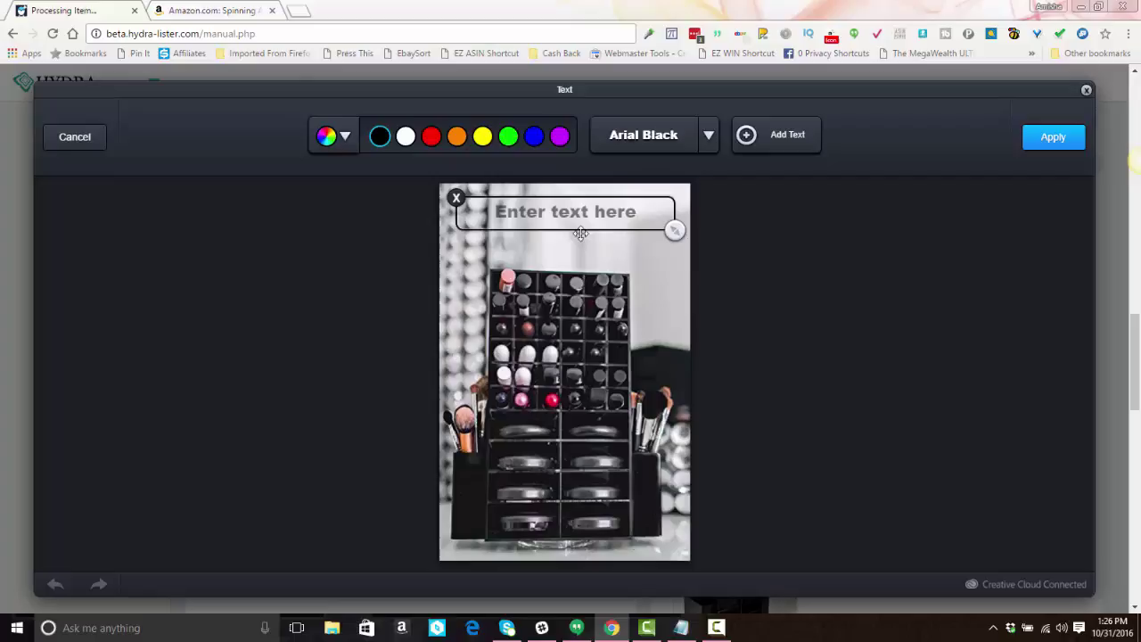
pyautogui.doubleClick(562, 212)
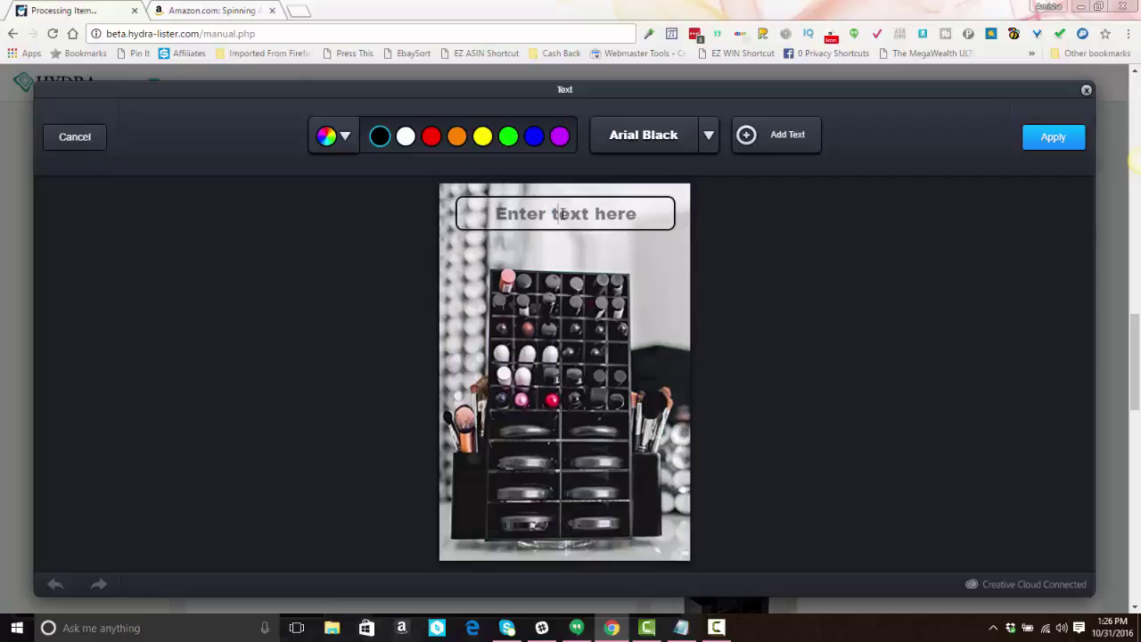
pyautogui.tripleClick(562, 214)
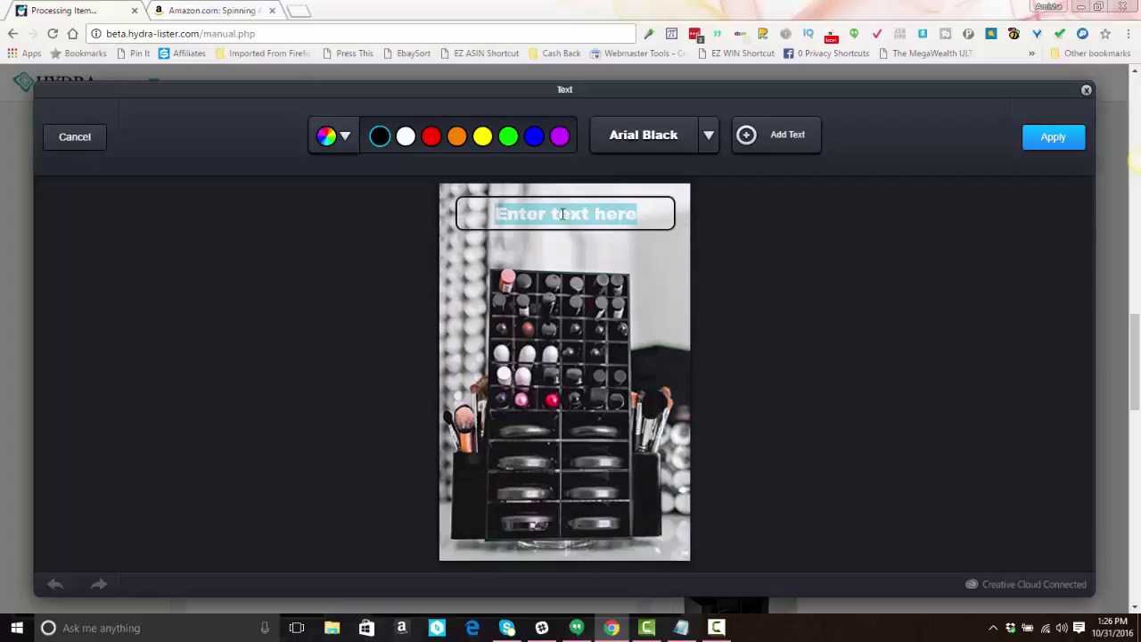
pyautogui.write('Store Name')
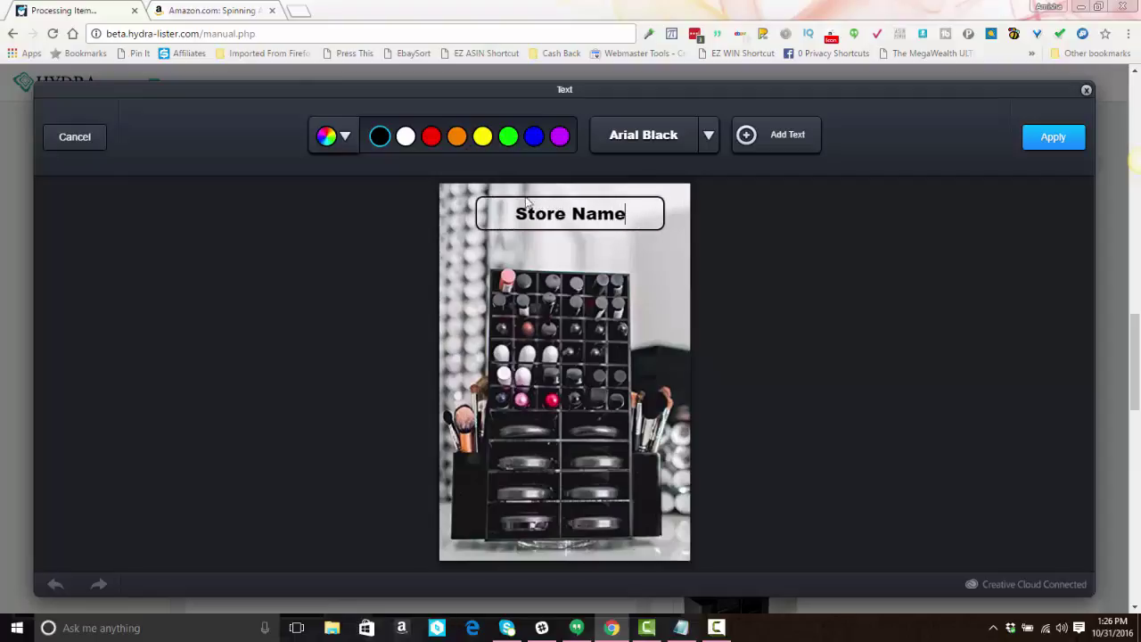
pyautogui.click(612, 246)
pyautogui.moveTo(580, 214); pyautogui.dragTo(547, 550)
# Resize the Store Name caption, then delete it and apply the Text tool with no caption.
pyautogui.click(628, 560)
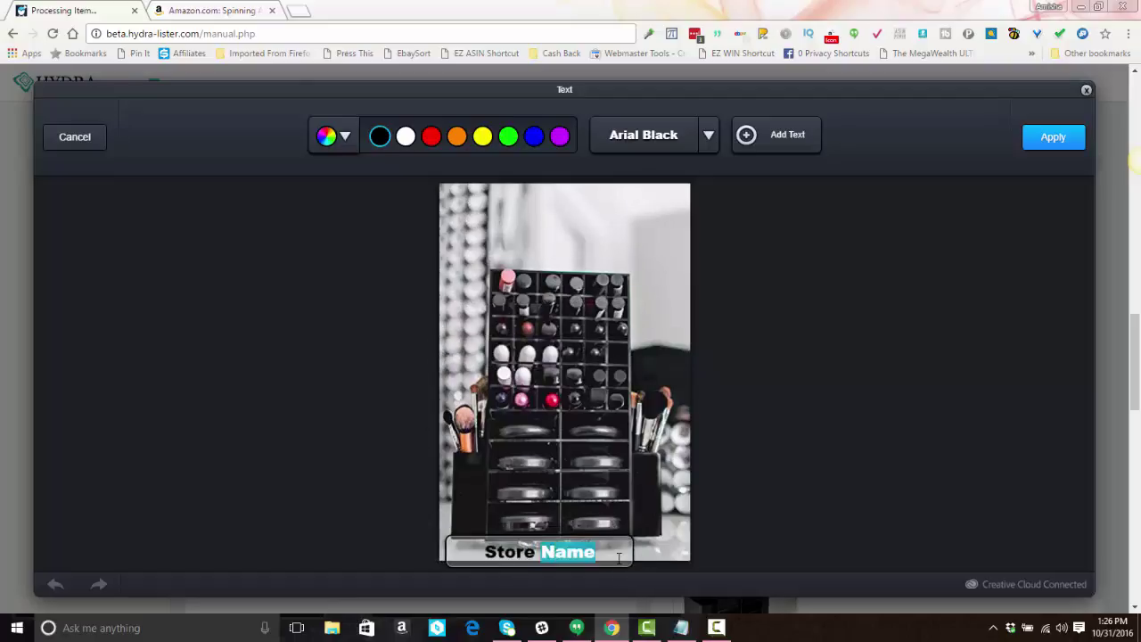
pyautogui.click(626, 557)
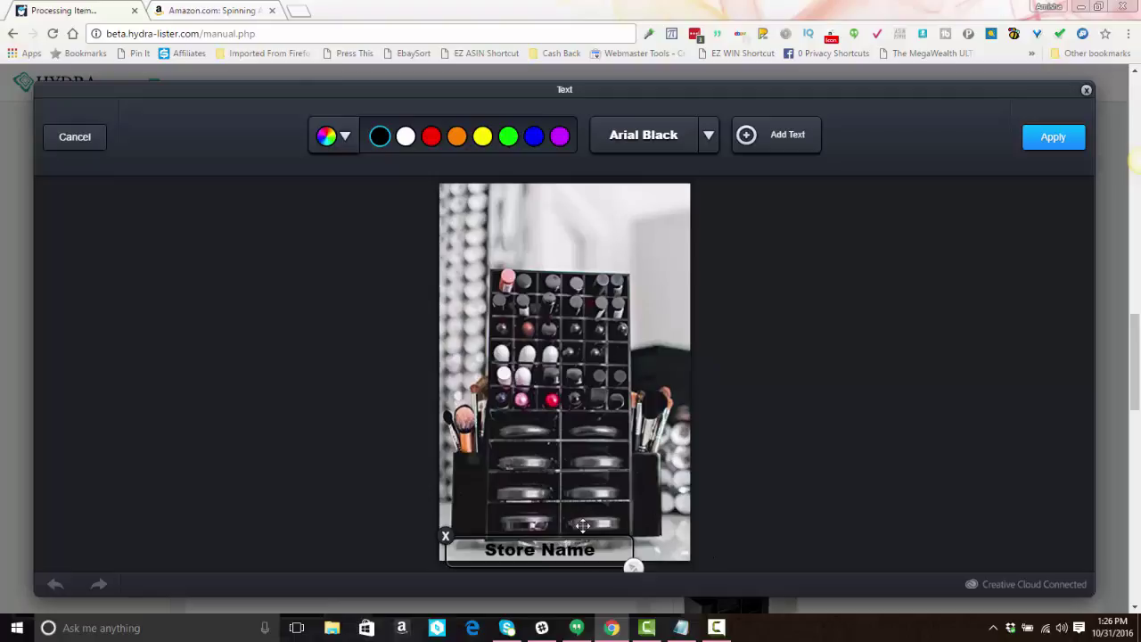
pyautogui.moveTo(632, 562); pyautogui.dragTo(651, 528)
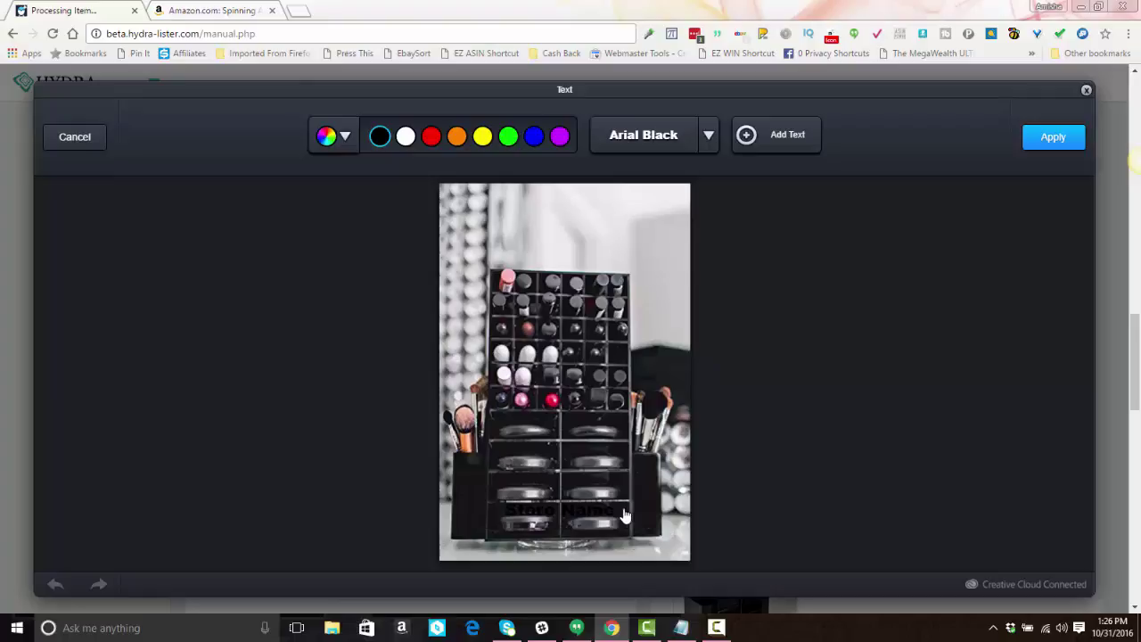
pyautogui.click(644, 521)
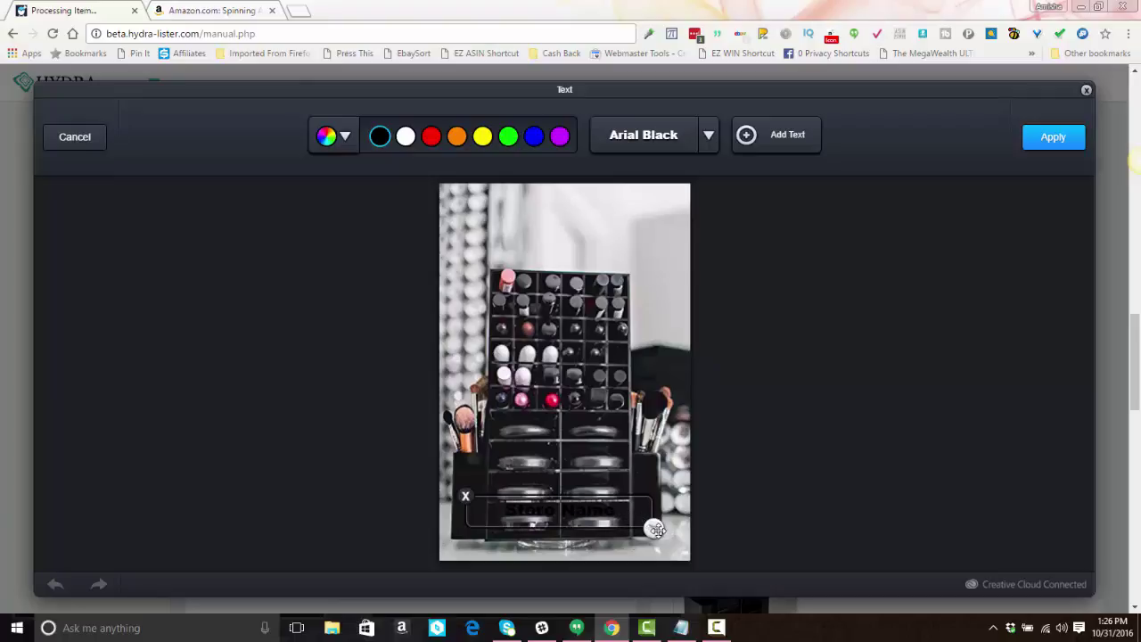
pyautogui.click(624, 513)
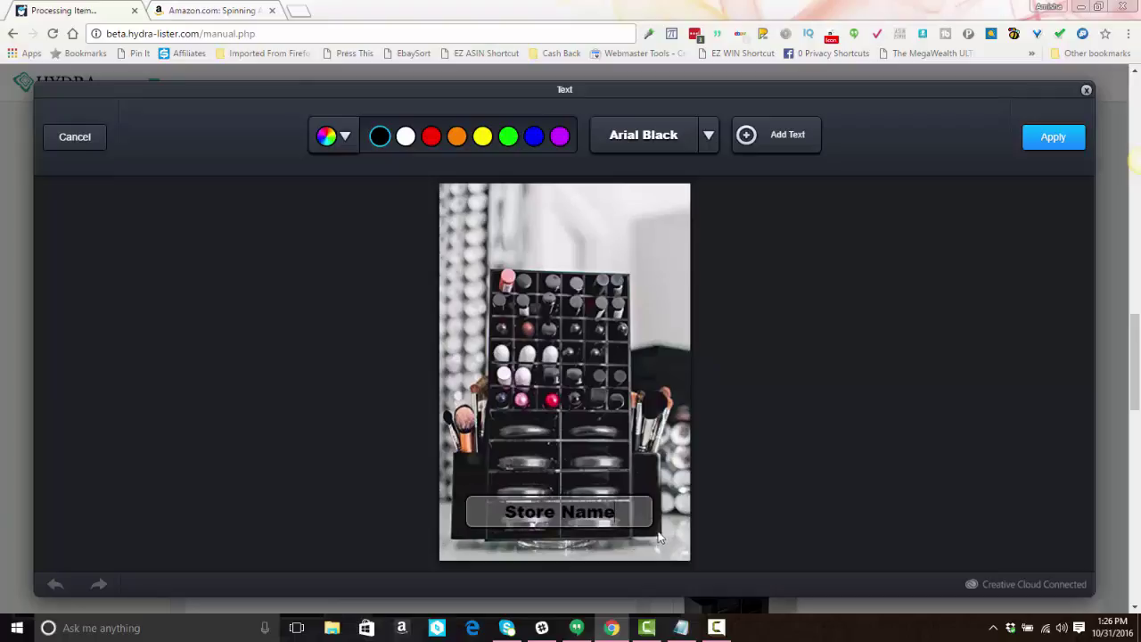
pyautogui.click(718, 481)
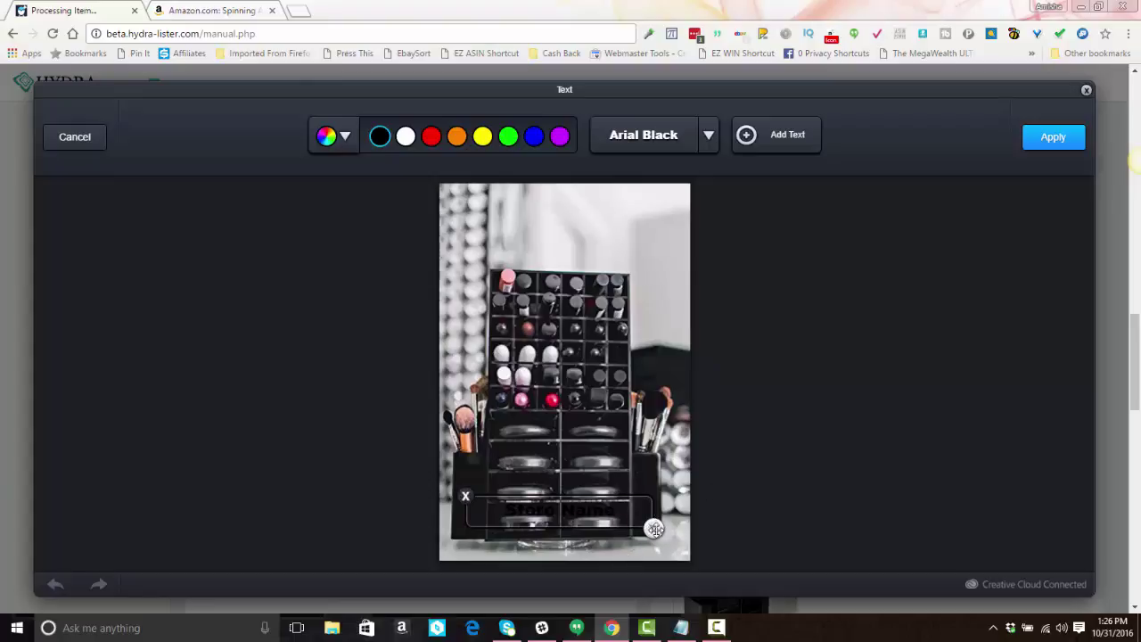
pyautogui.moveTo(652, 530); pyautogui.dragTo(567, 553)
pyautogui.click(460, 541)
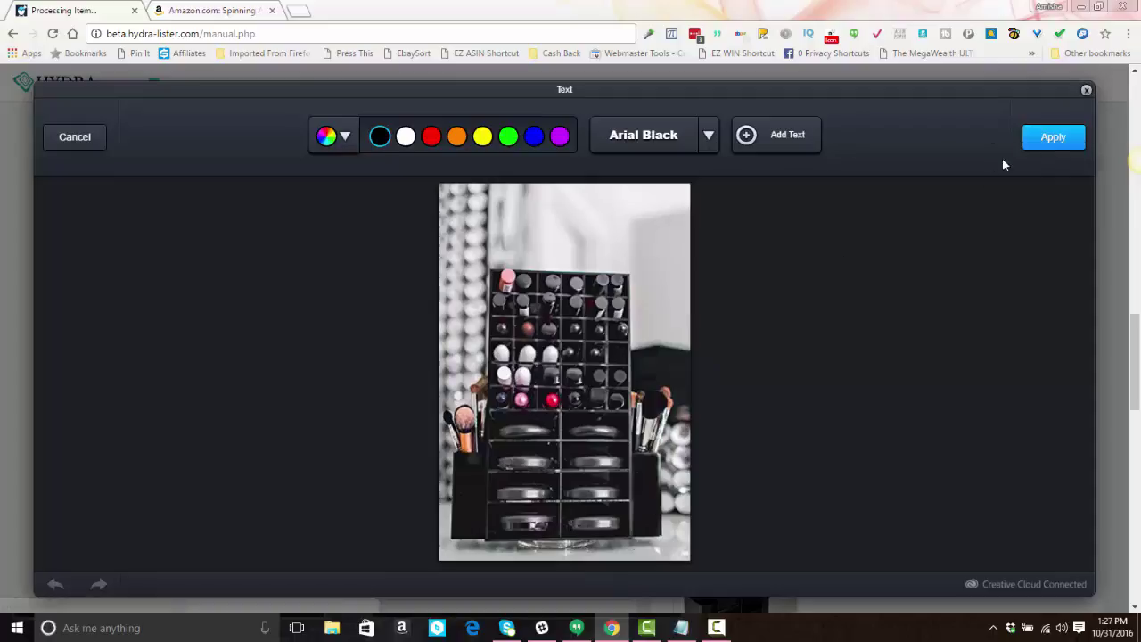
pyautogui.click(1060, 136)
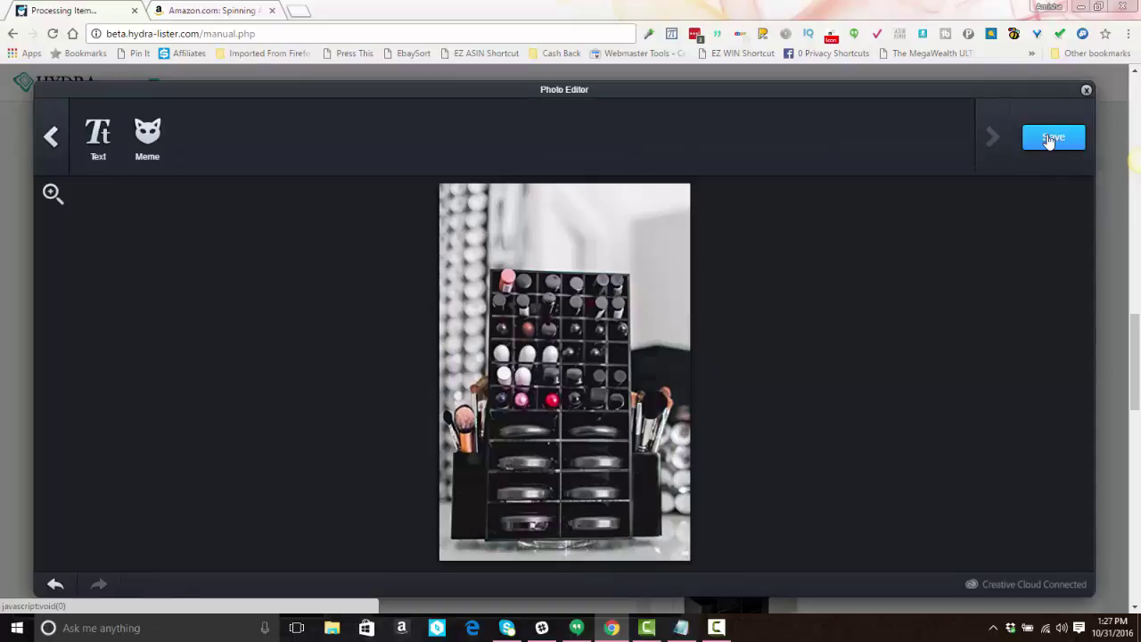
# Save the edited photo, rename it Black-Makeup-Organizer, and set it as the main picture.
pyautogui.click(1050, 141)
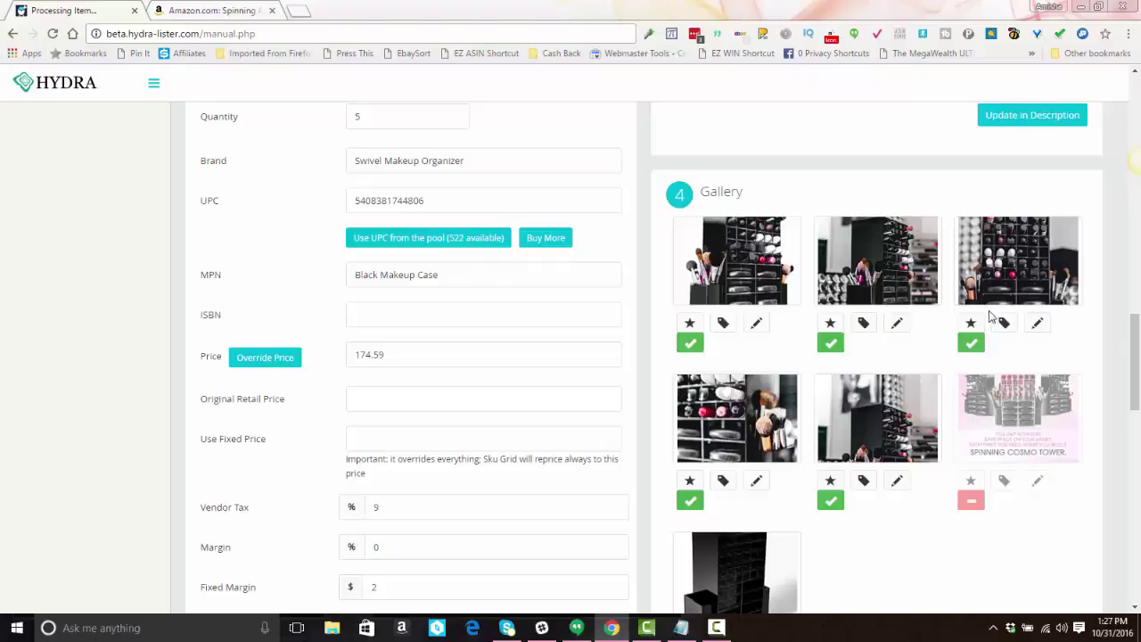
pyautogui.click(1005, 325)
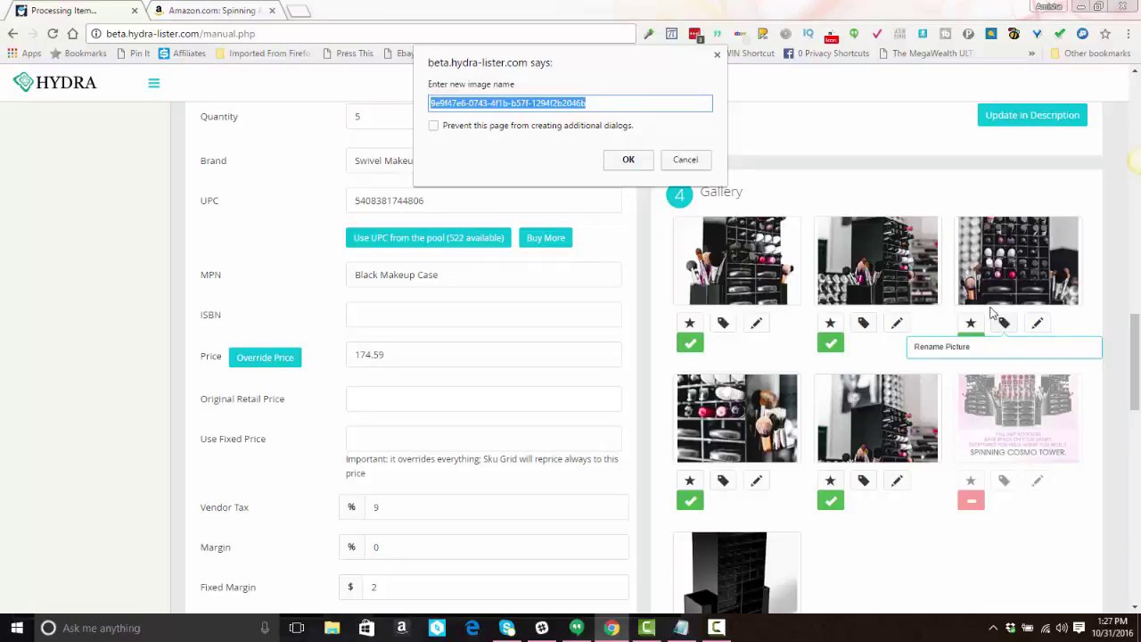
pyautogui.write('Black-Makeup-Organizer')
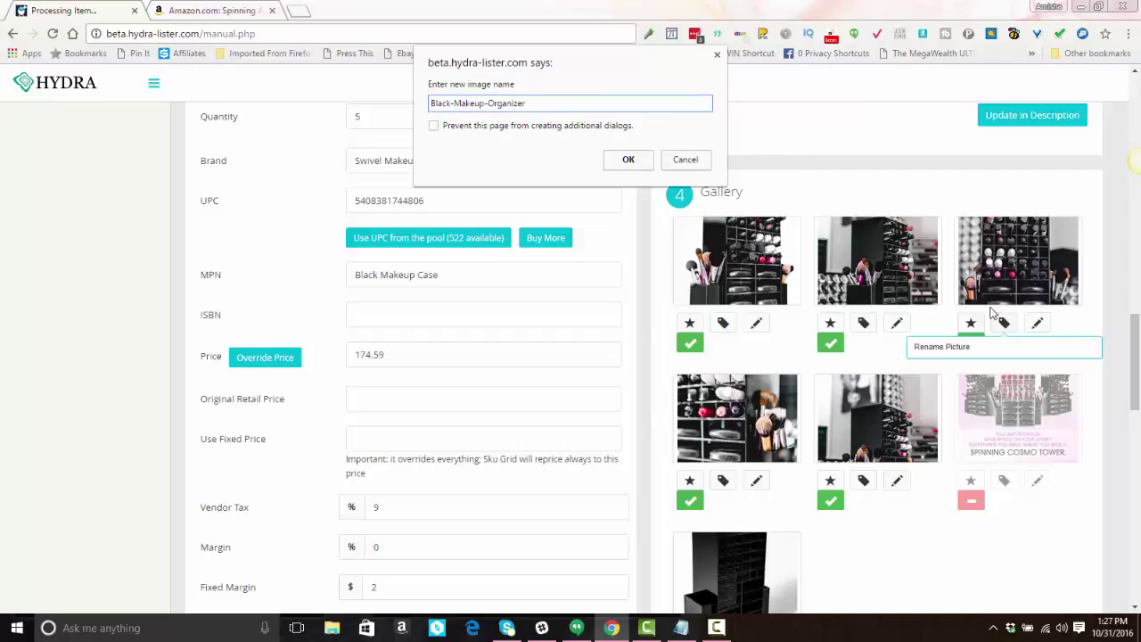
pyautogui.click(628, 161)
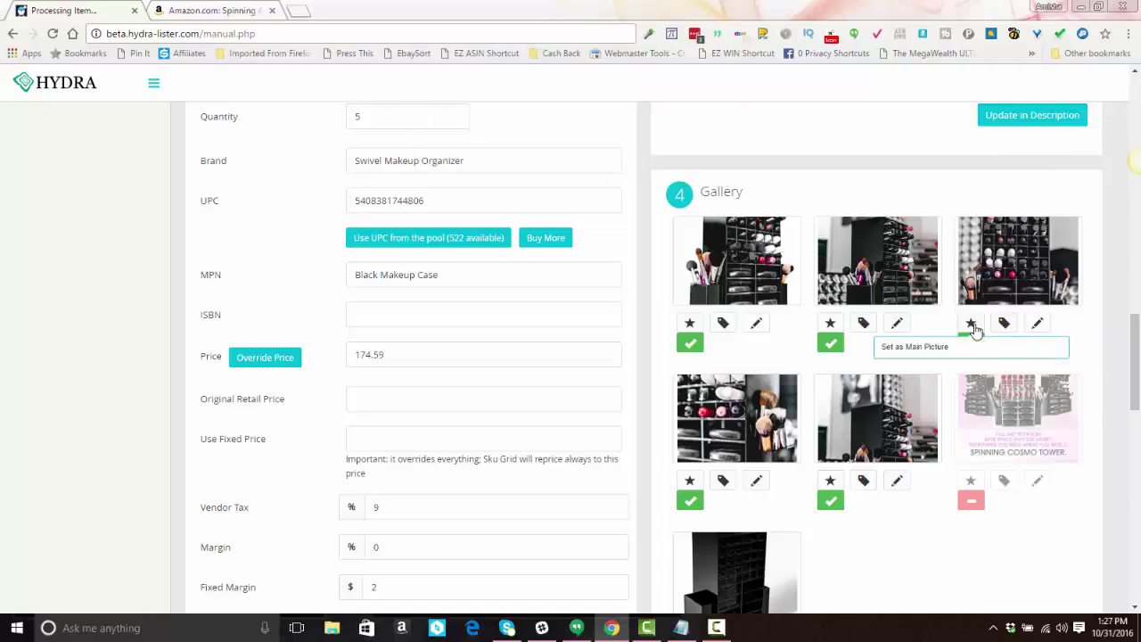
pyautogui.click(972, 325)
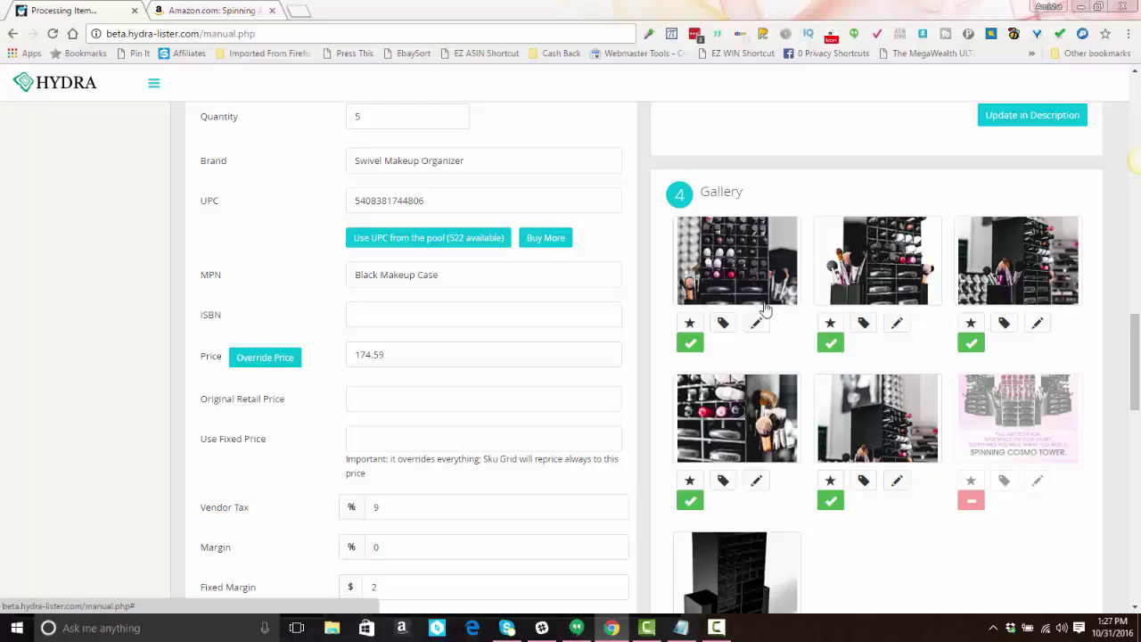
# Delete 'N2 Cosmo Tower -' and the blank lines above the bold description heading.
pyautogui.scroll(-1, 794, 308)
pyautogui.scroll(-9, 785, 304)
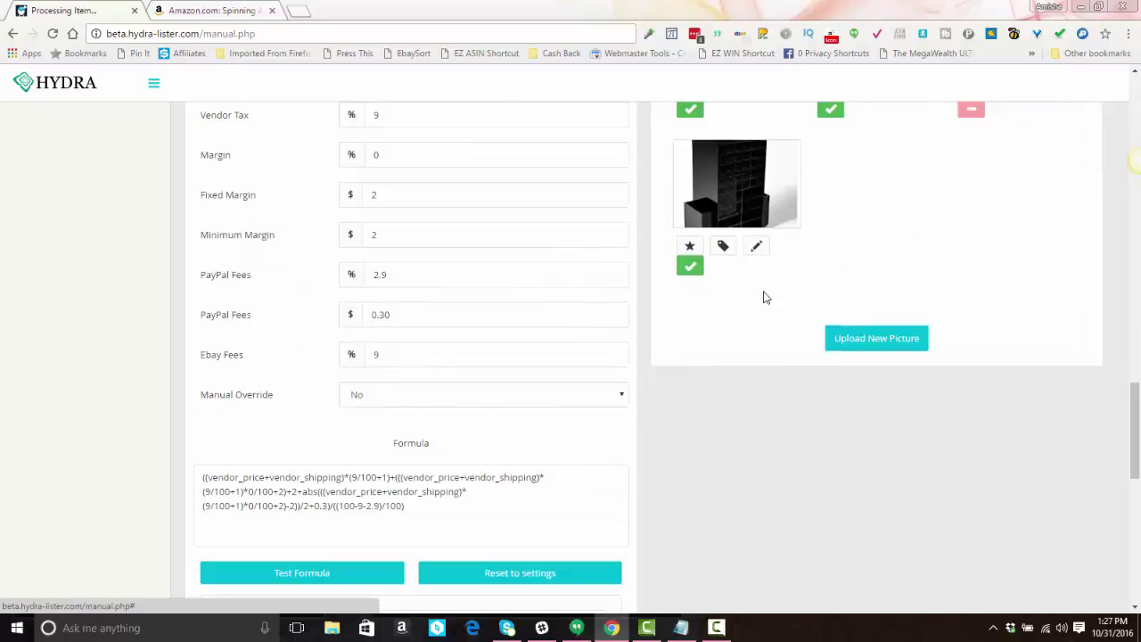
pyautogui.scroll(-8, 764, 297)
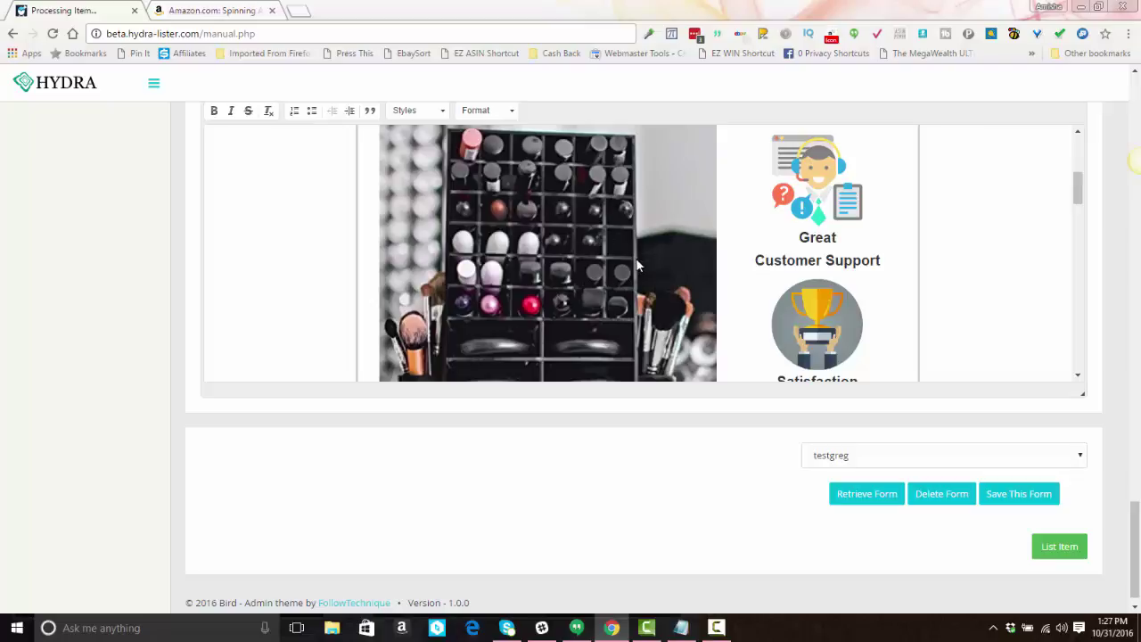
pyautogui.click(984, 205)
pyautogui.scroll(-2, 983, 204)
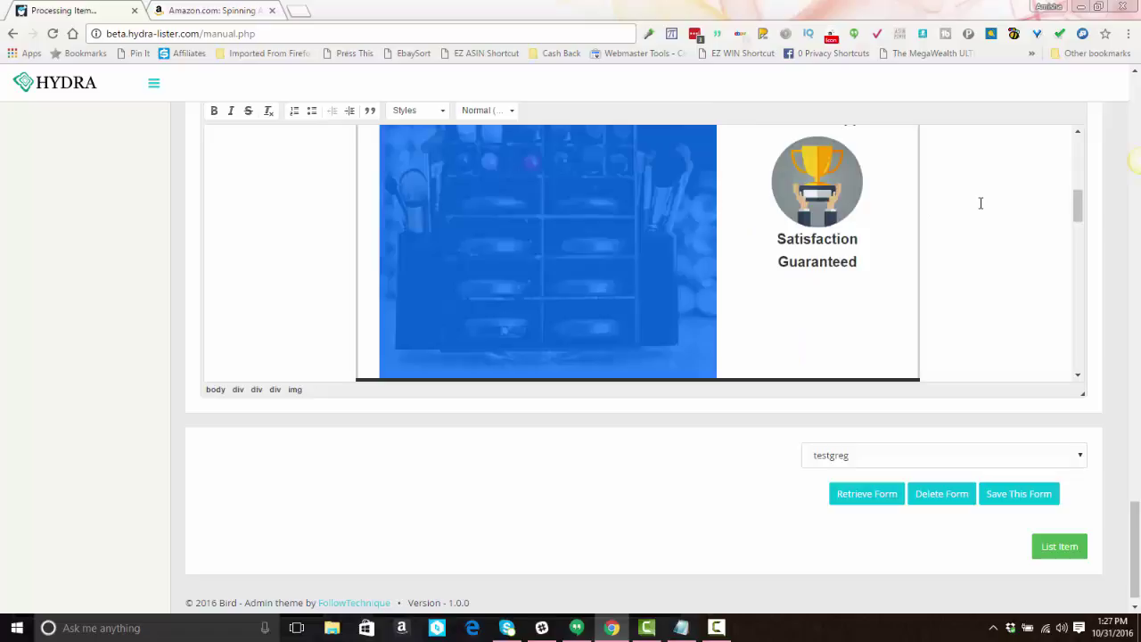
pyautogui.scroll(2, 983, 205)
pyautogui.scroll(-5, 983, 204)
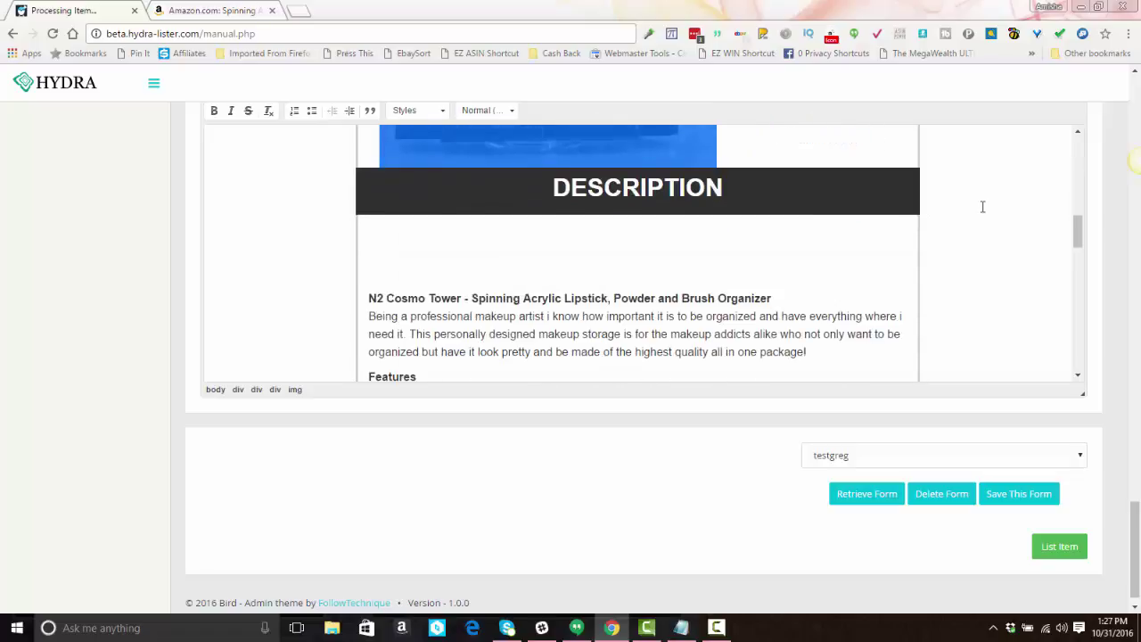
pyautogui.scroll(3, 369, 201)
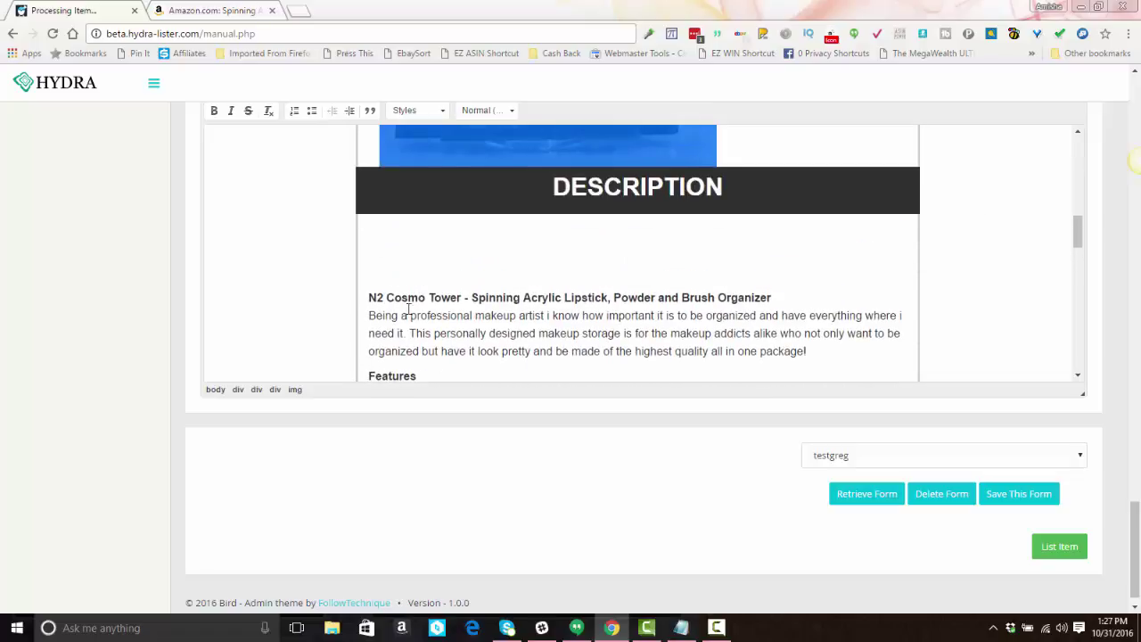
pyautogui.click(475, 297)
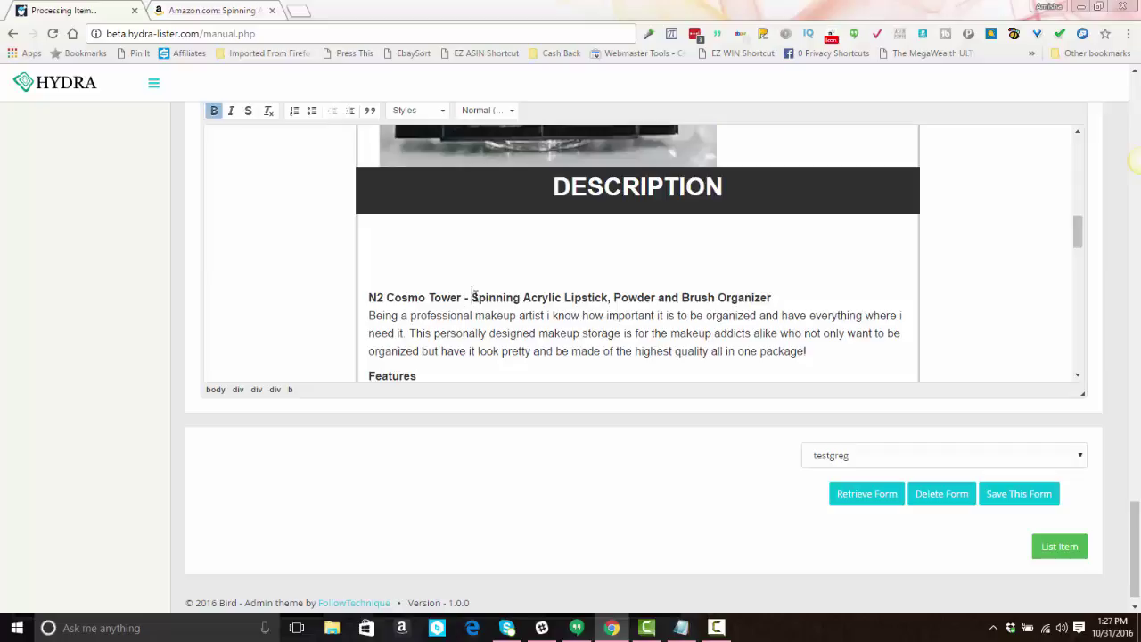
pyautogui.doubleClick(472, 297)
pyautogui.click(467, 298)
pyautogui.press('BackSpace')
pyautogui.press('BackSpace')
pyautogui.press('BackSpace')
pyautogui.press('BackSpace')
pyautogui.press('BackSpace')
pyautogui.press('BackSpace')
pyautogui.press('BackSpace')
pyautogui.press('BackSpace')
pyautogui.press('BackSpace')
pyautogui.press('BackSpace')
pyautogui.press('BackSpace')
pyautogui.press('BackSpace')
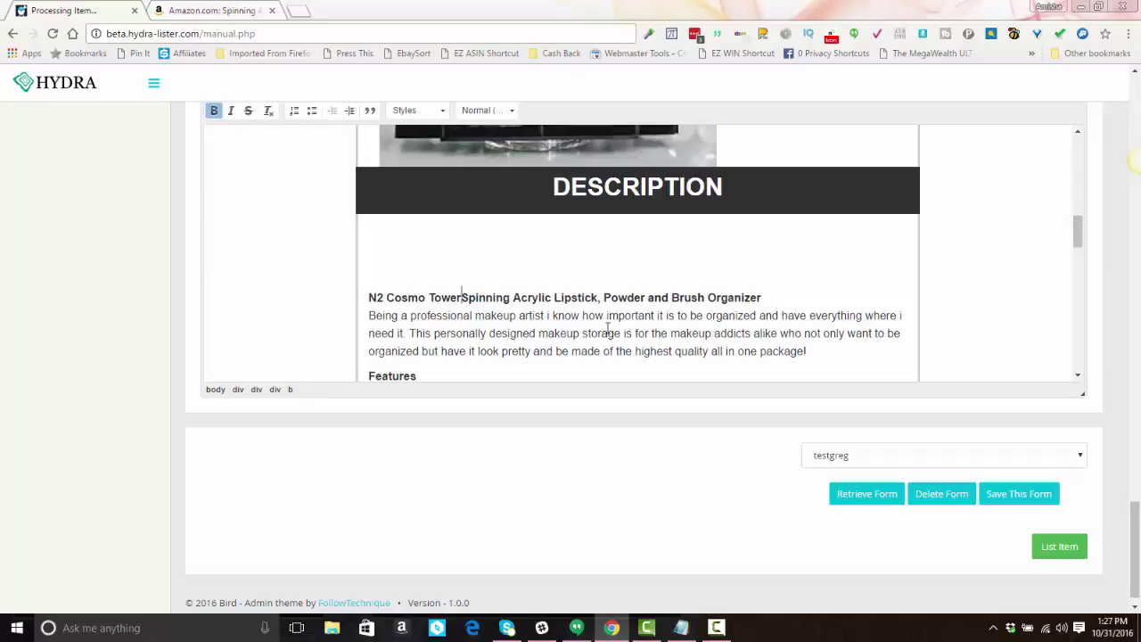
pyautogui.press('BackSpace')
pyautogui.press('BackSpace')
pyautogui.press('BackSpace')
pyautogui.press('BackSpace')
pyautogui.press('BackSpace')
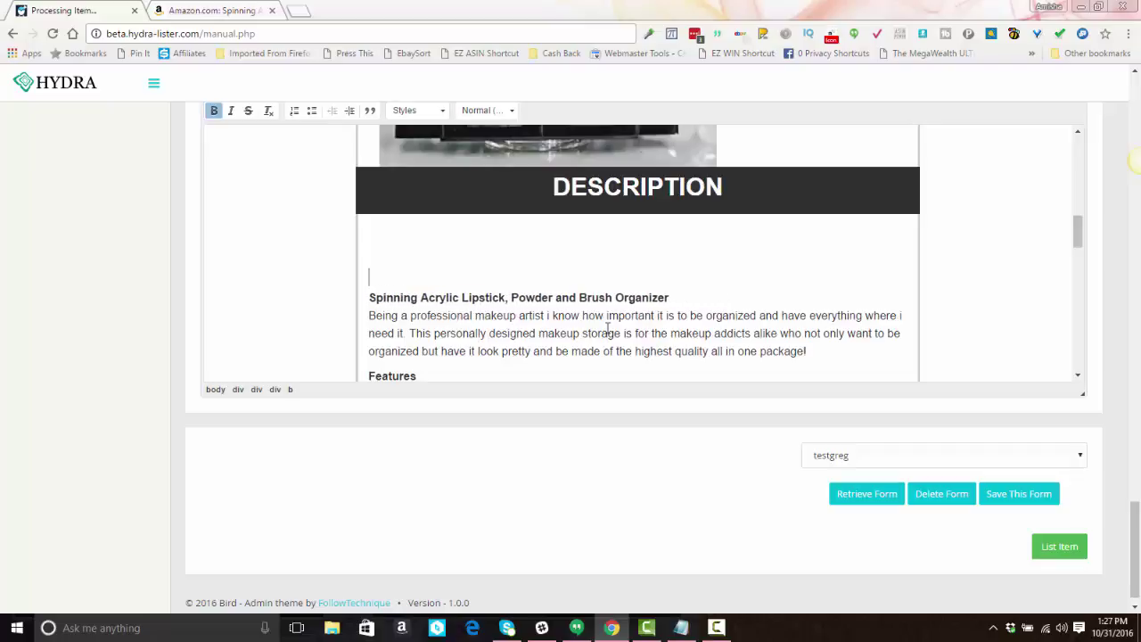
pyautogui.press('BackSpace')
pyautogui.press('BackSpace')
pyautogui.press('BackSpace')
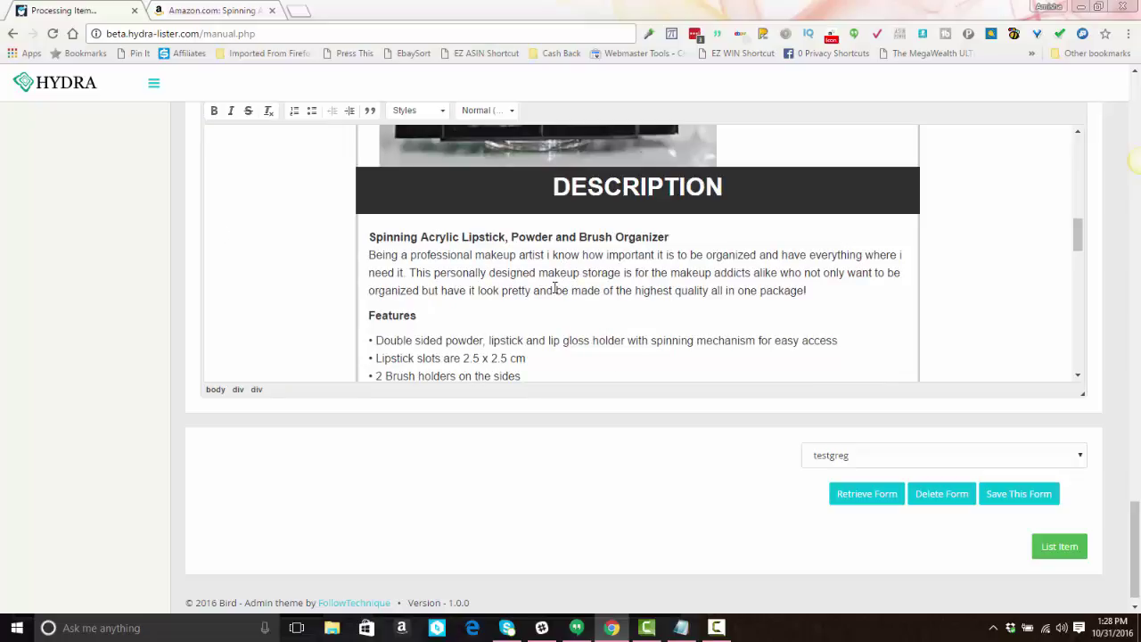
# Delete the 'Why buy from us?' section and the creator's note from the description.
pyautogui.scroll(-1, 548, 258)
pyautogui.scroll(-2, 491, 262)
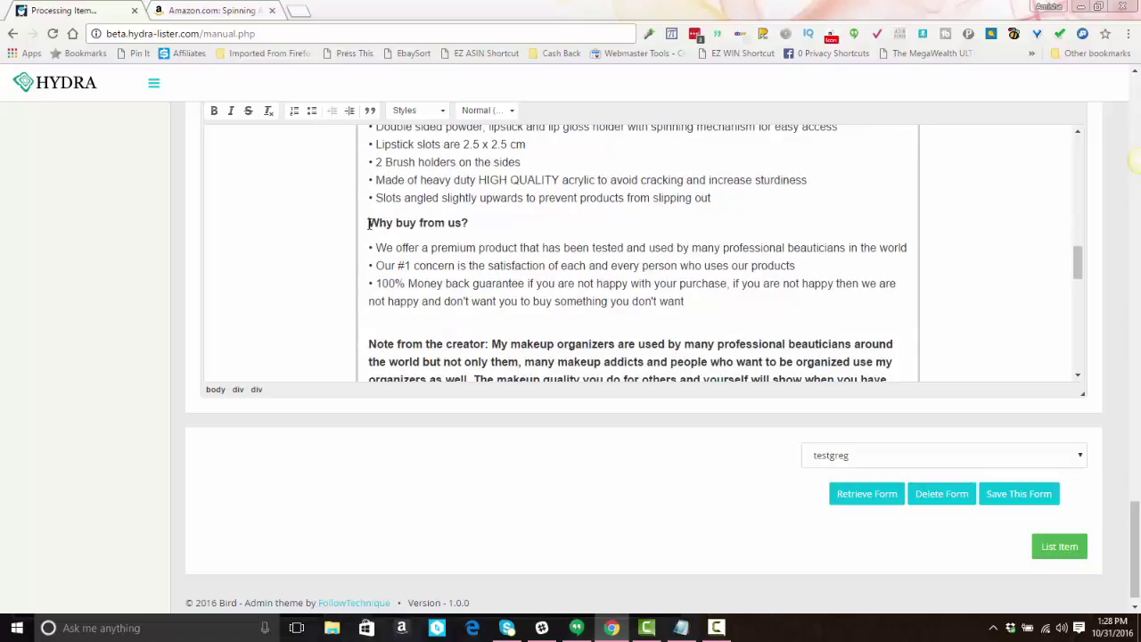
pyautogui.moveTo(369, 223); pyautogui.dragTo(706, 316)
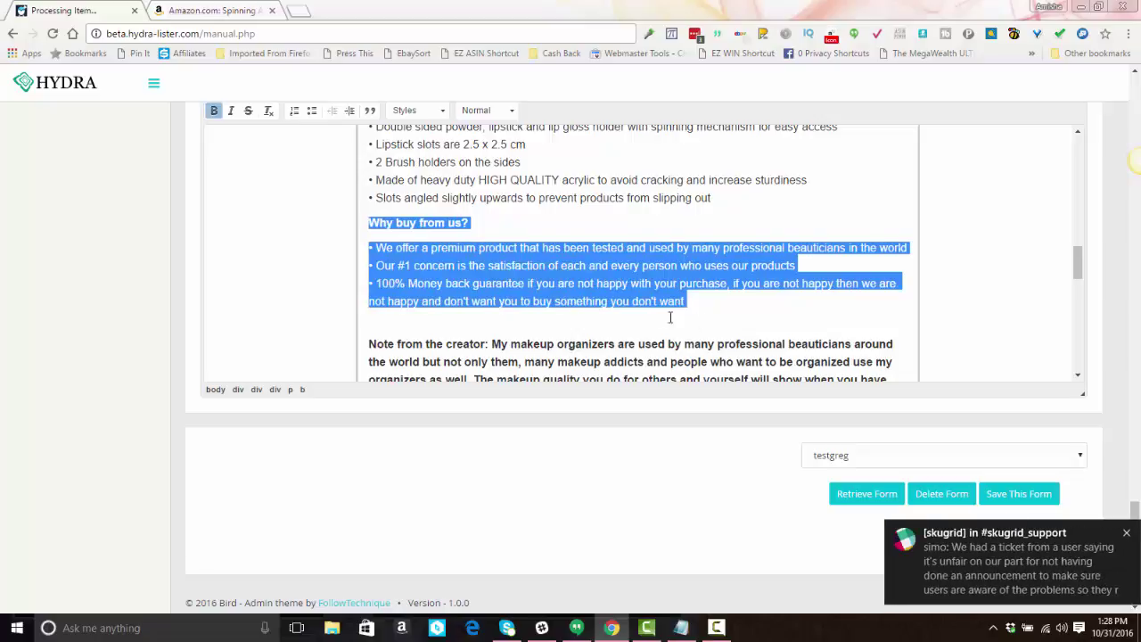
pyautogui.press('BackSpace')
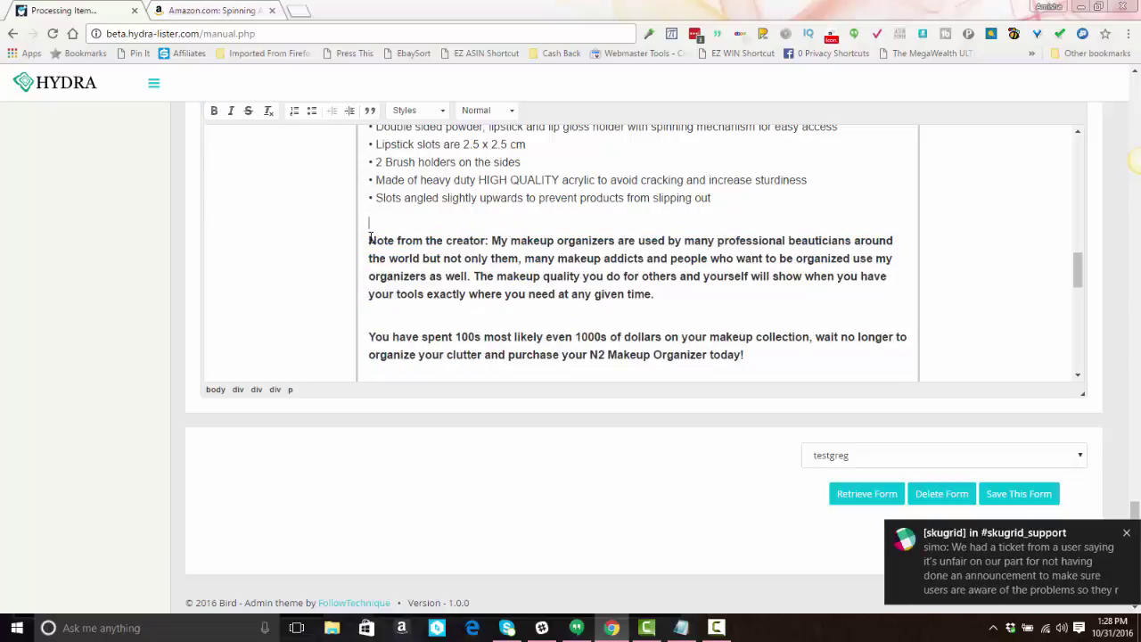
pyautogui.moveTo(370, 241); pyautogui.dragTo(773, 359)
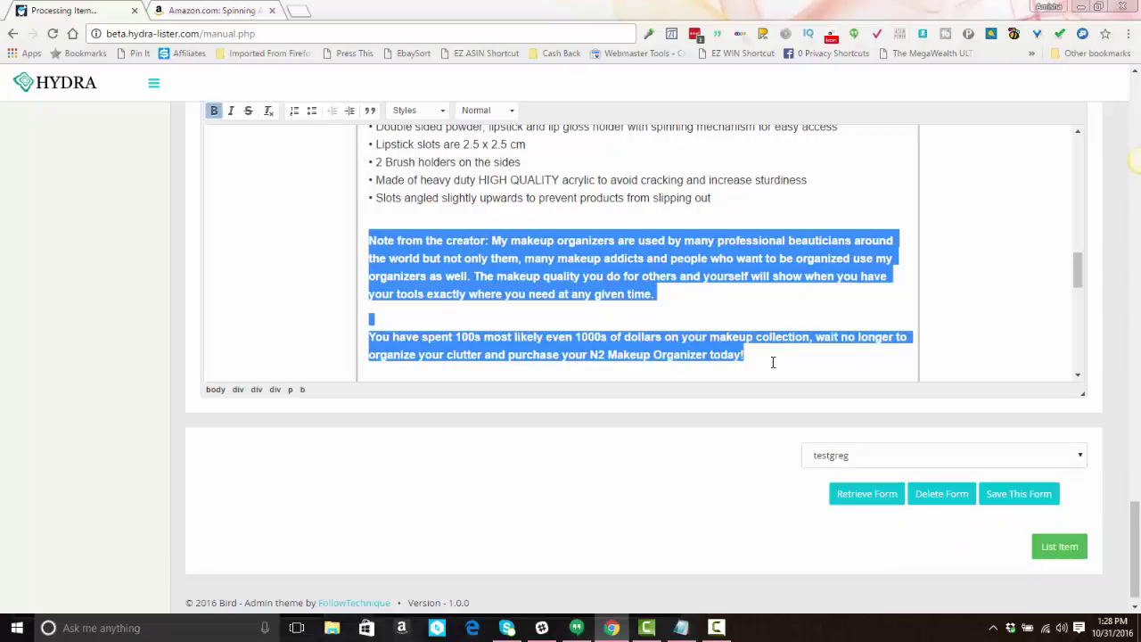
pyautogui.press('BackSpace')
pyautogui.press('BackSpace')
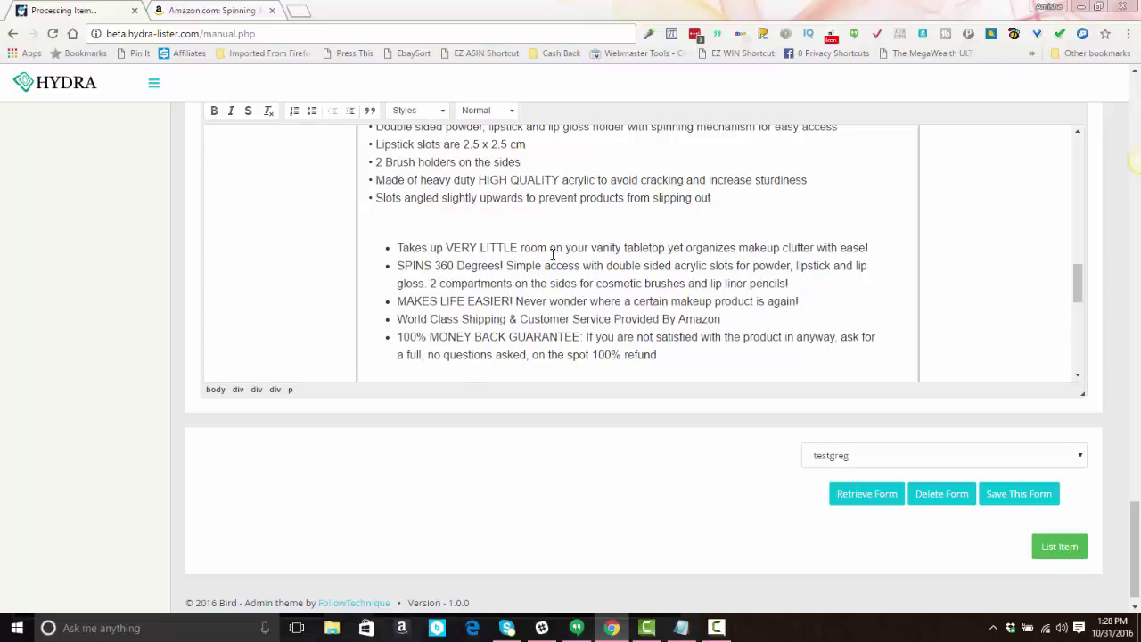
# Delete the 'World Class Shipping & Customer Service Provided By Amazon' bullet.
pyautogui.tripleClick(681, 319)
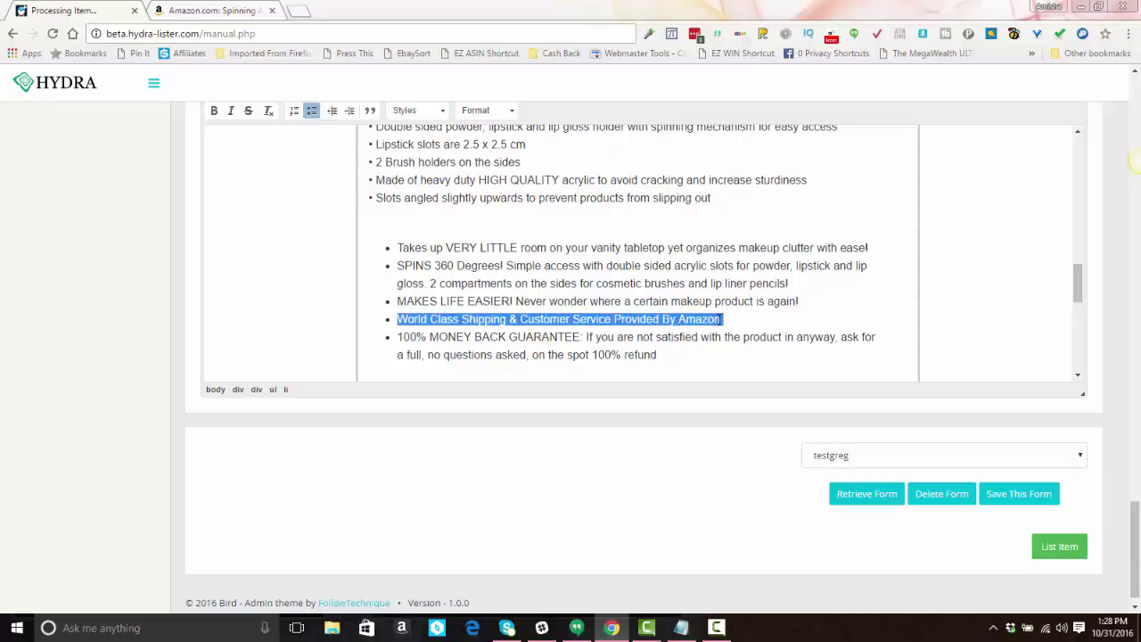
pyautogui.press('BackSpace')
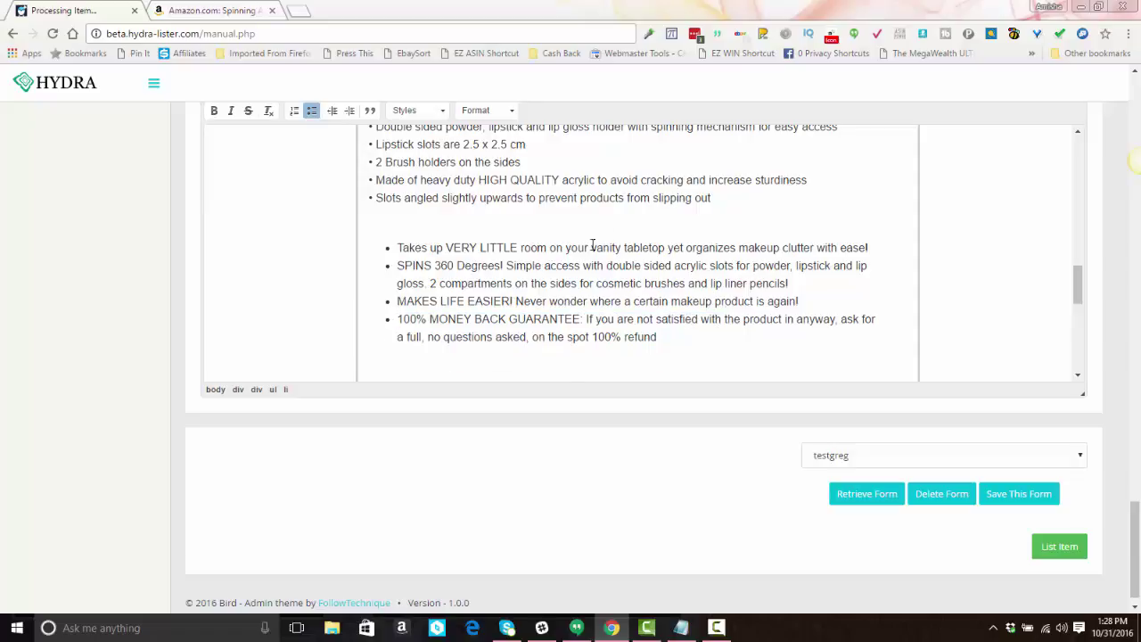
pyautogui.scroll(-6, 660, 250)
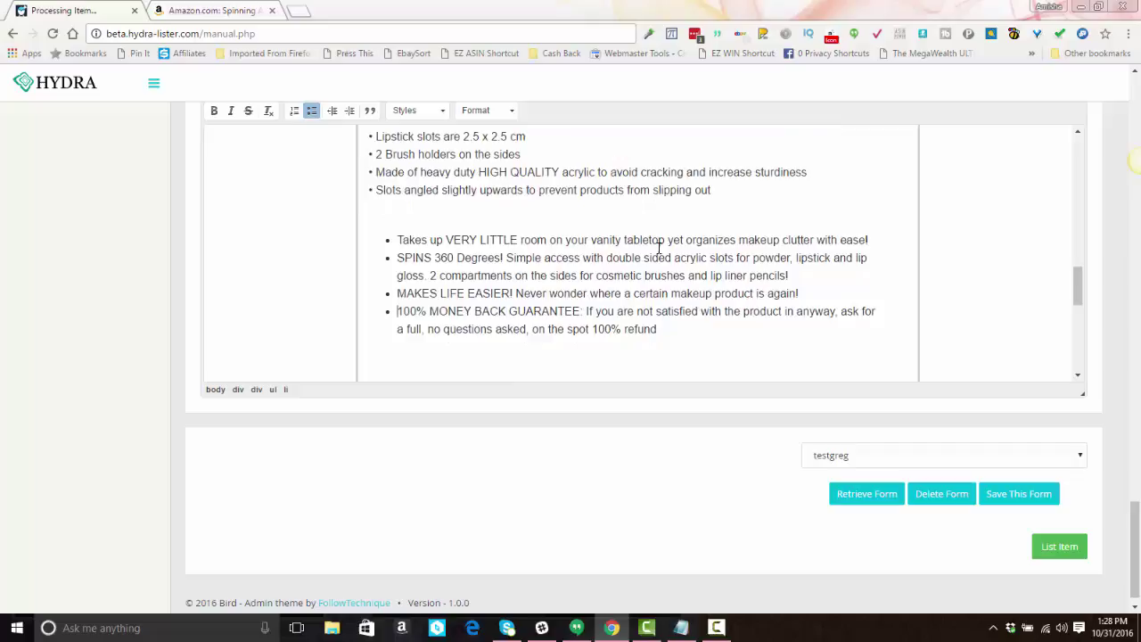
pyautogui.scroll(-3, 687, 260)
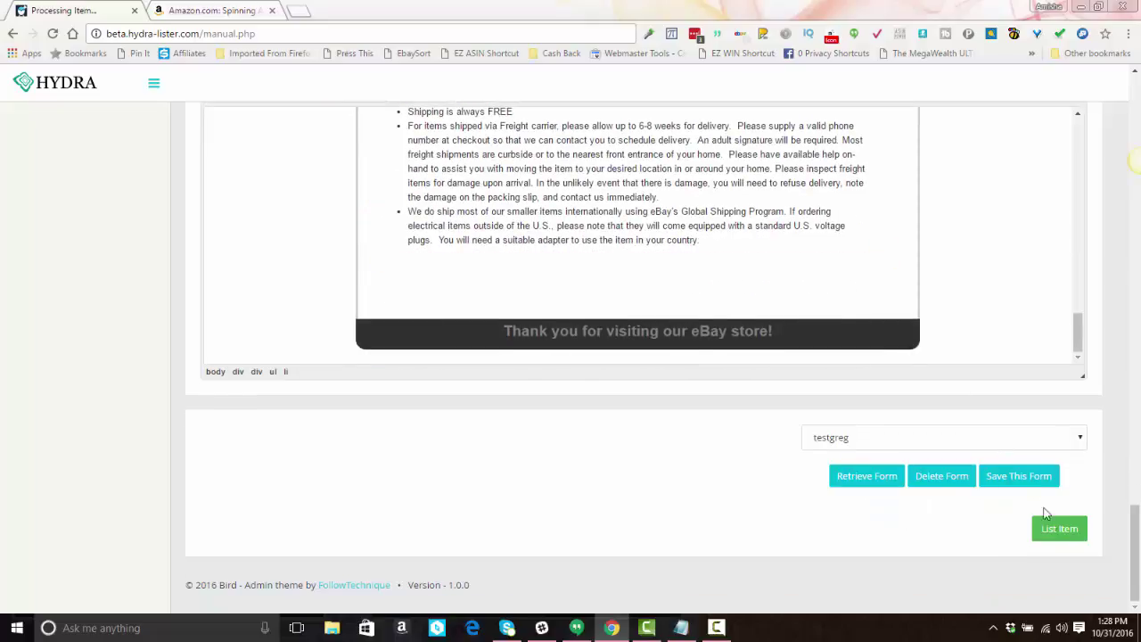
# Publish the organizer as an eBay listing with List Item.
pyautogui.click(1060, 532)
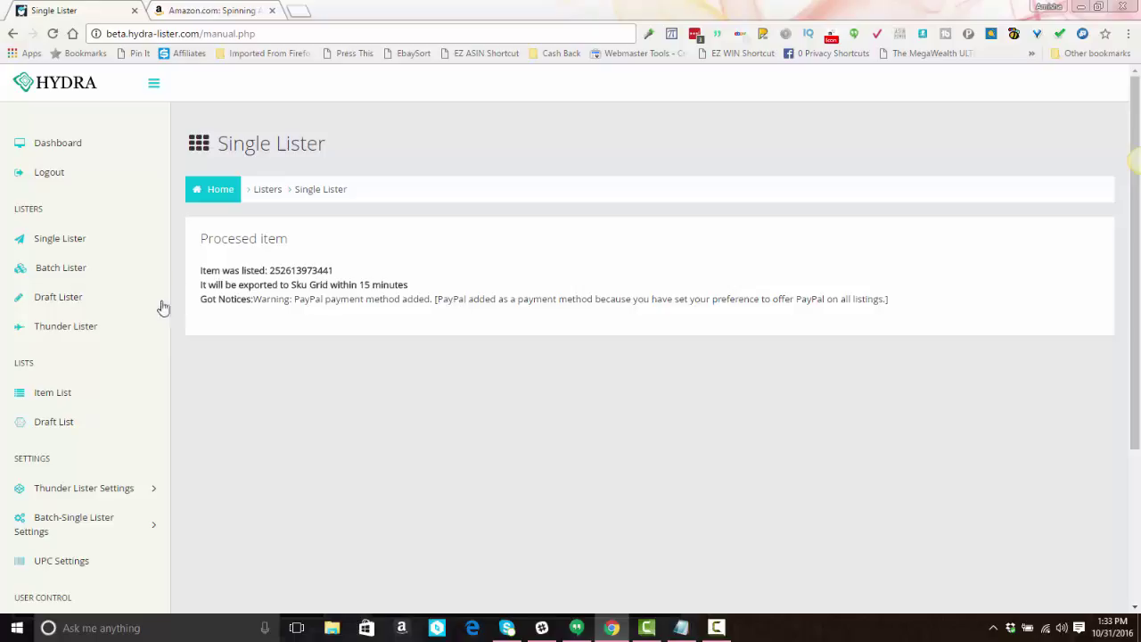
# Go to the Item List to see the listed items.
pyautogui.click(52, 393)
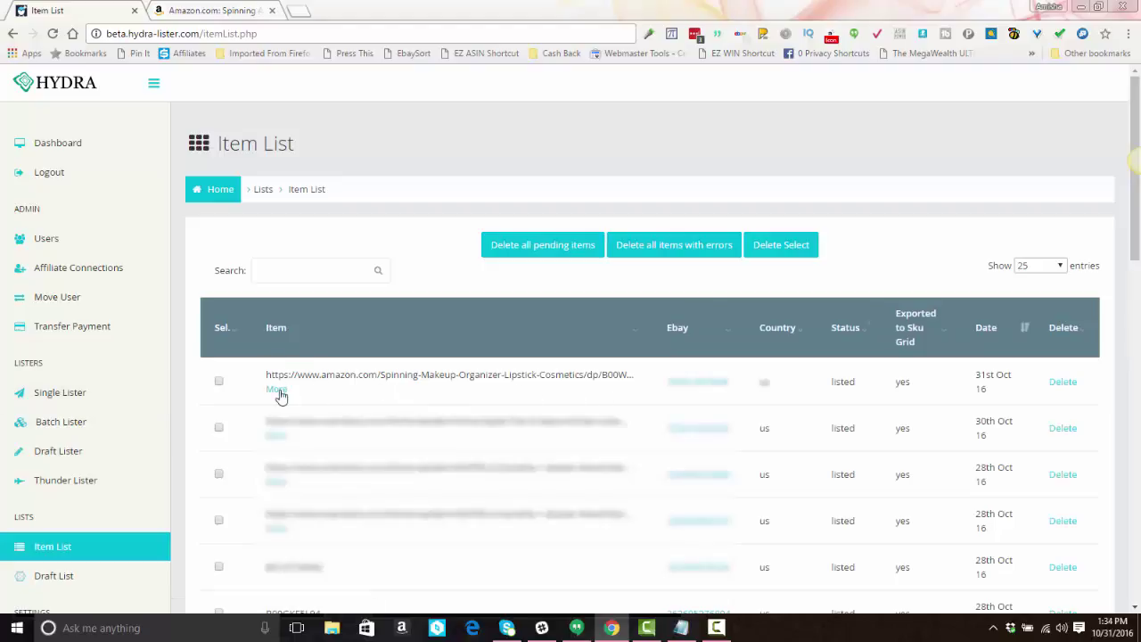
# Expand the first row's Item URL to show the full Amazon link ending dp/B00WJ2GVYG.
pyautogui.click(280, 393)
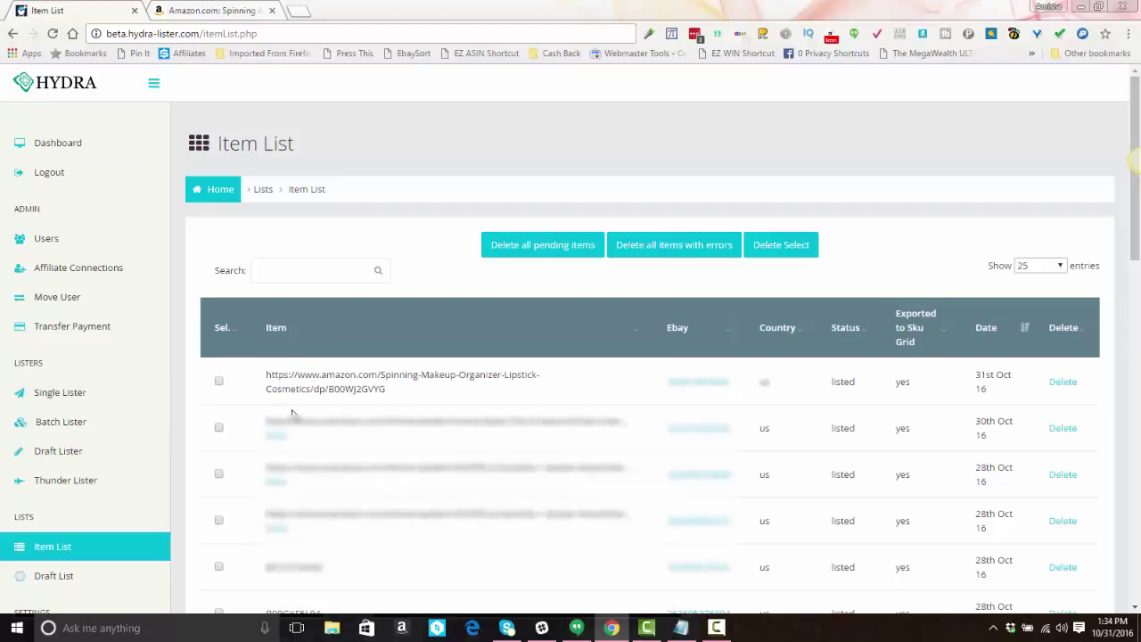
pyautogui.tripleClick(384, 389)
pyautogui.click(288, 395)
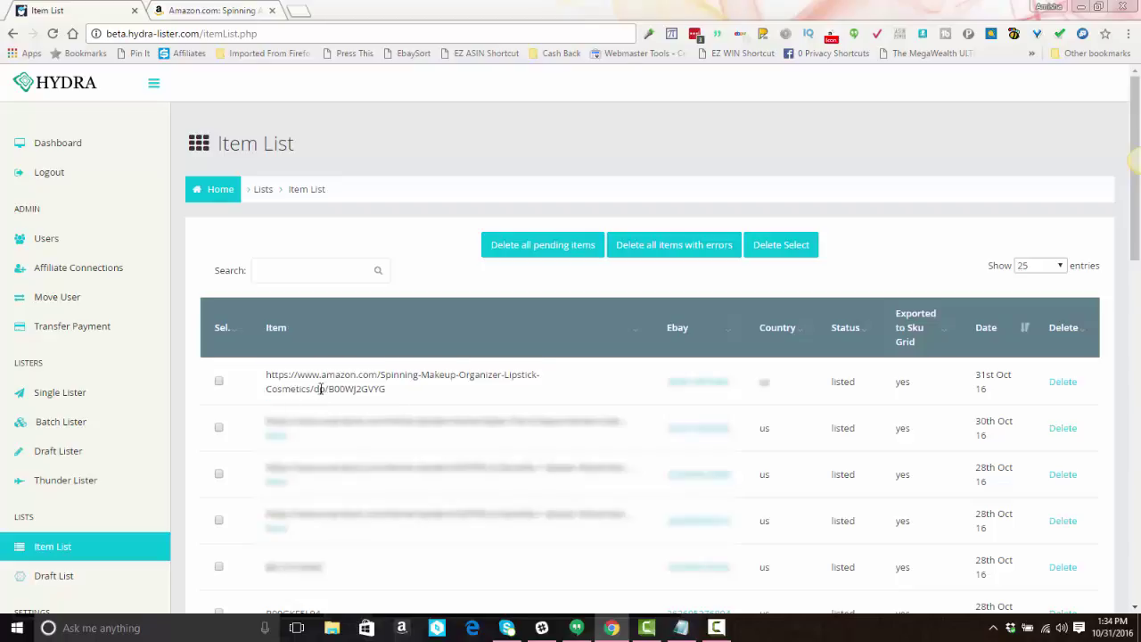